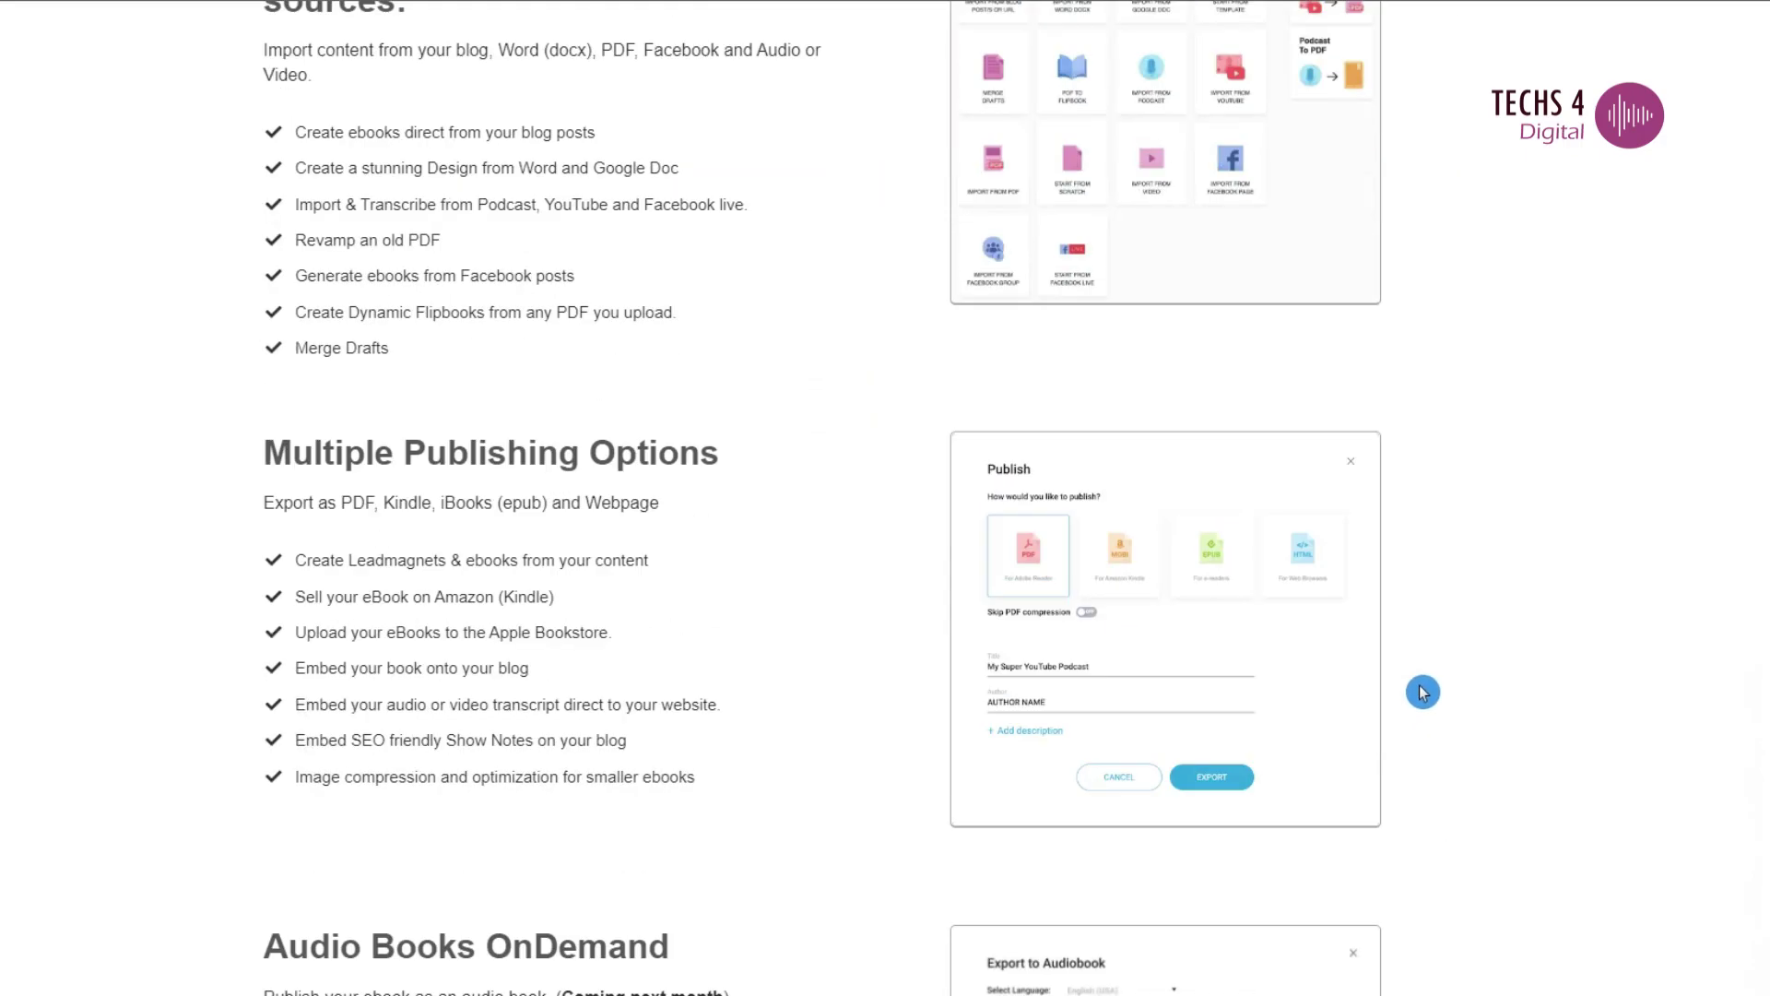
- Browse the upgrade page's publishing and audiobook features, then go to the Designrr home page
scroll(1415, 692, "down", 3)
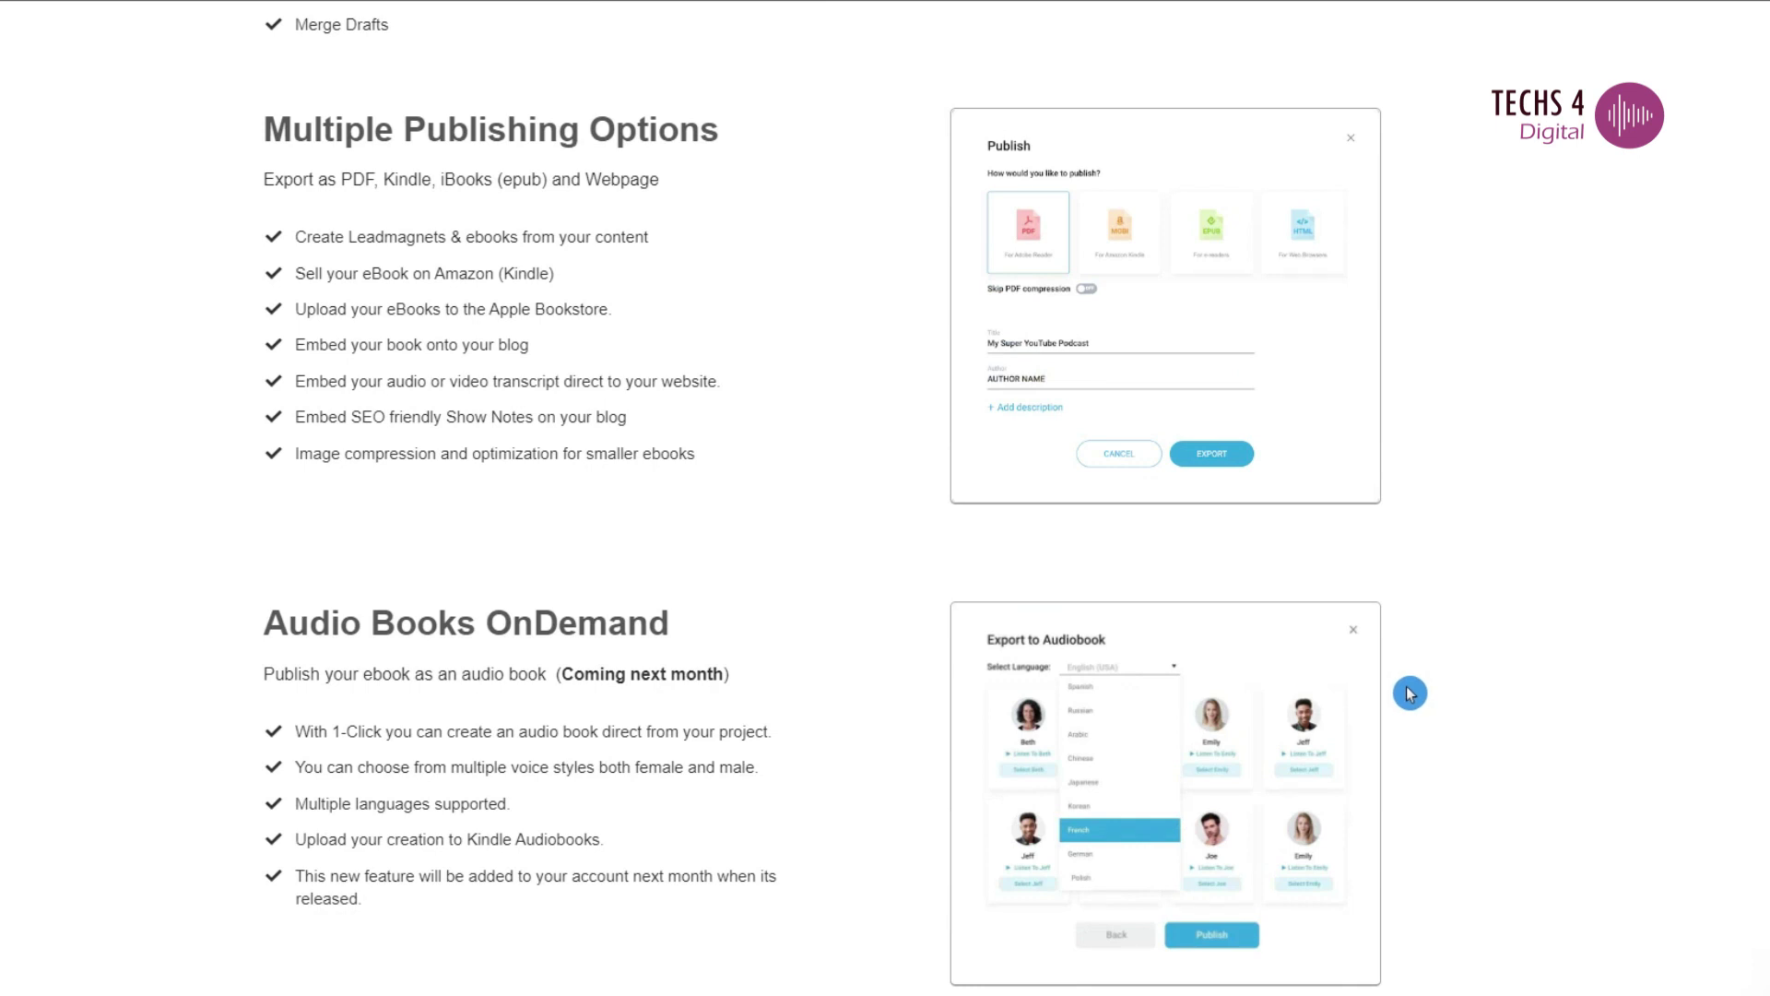
scroll(1409, 693, "down", 3)
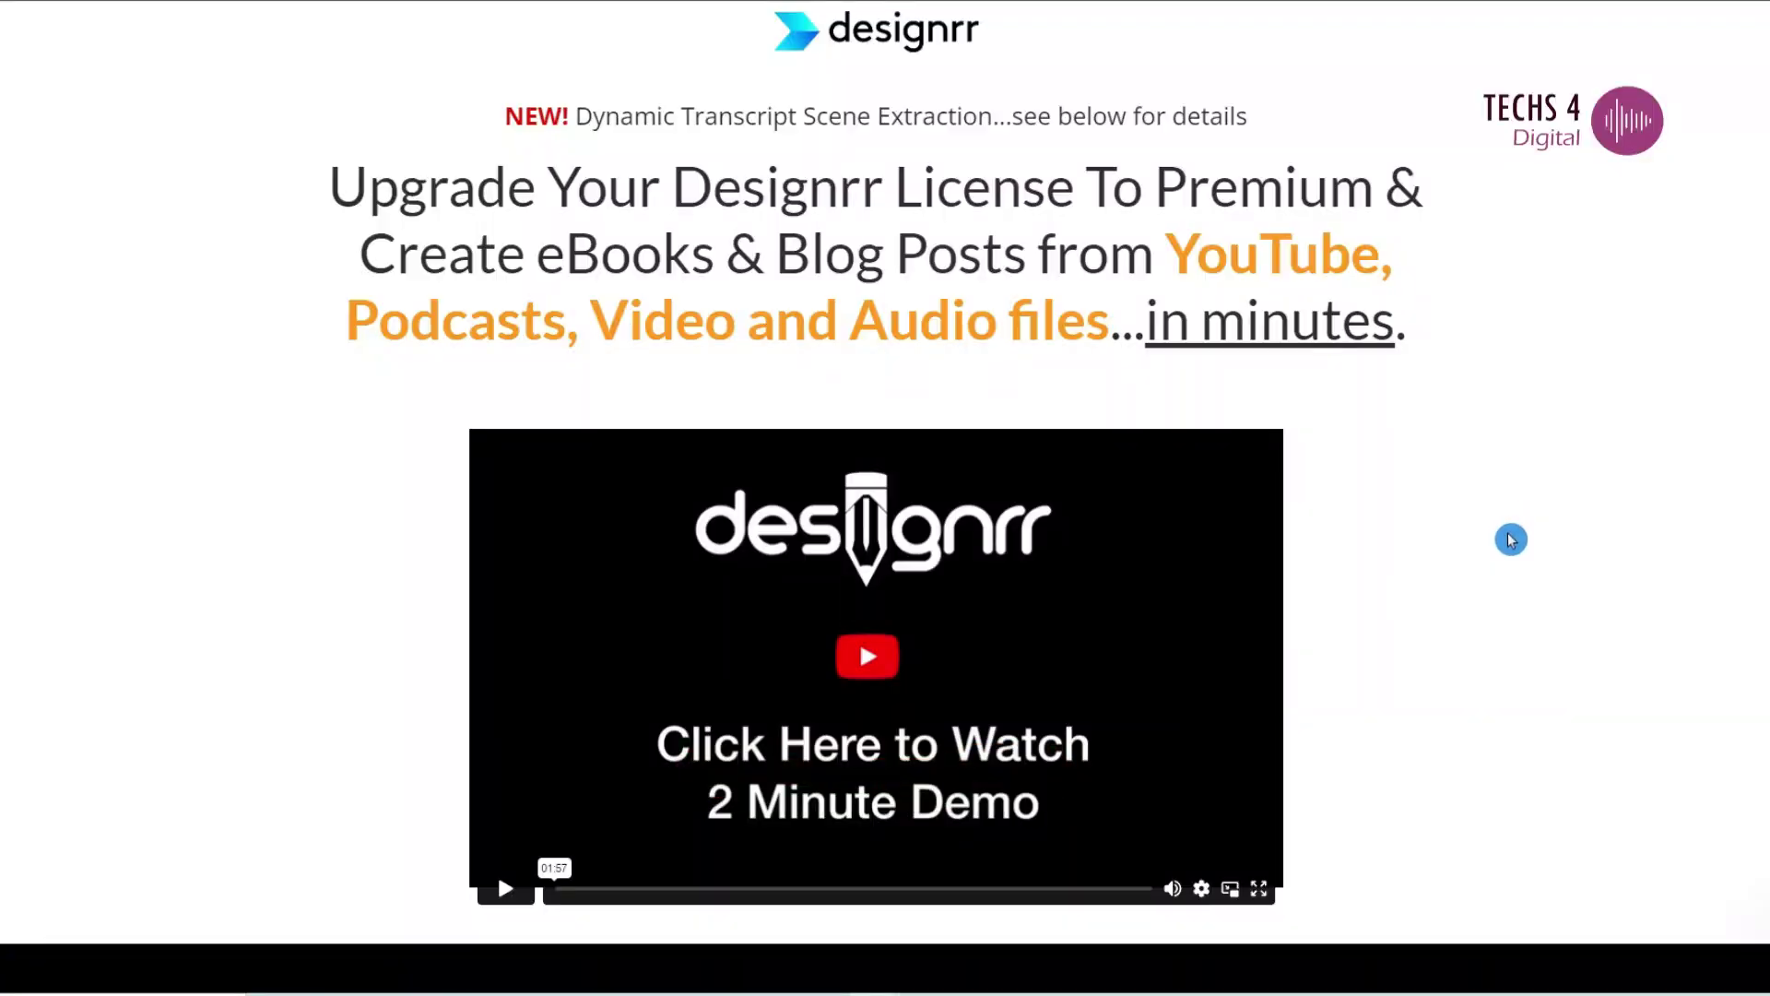
scroll(1445, 621, "down", 10)
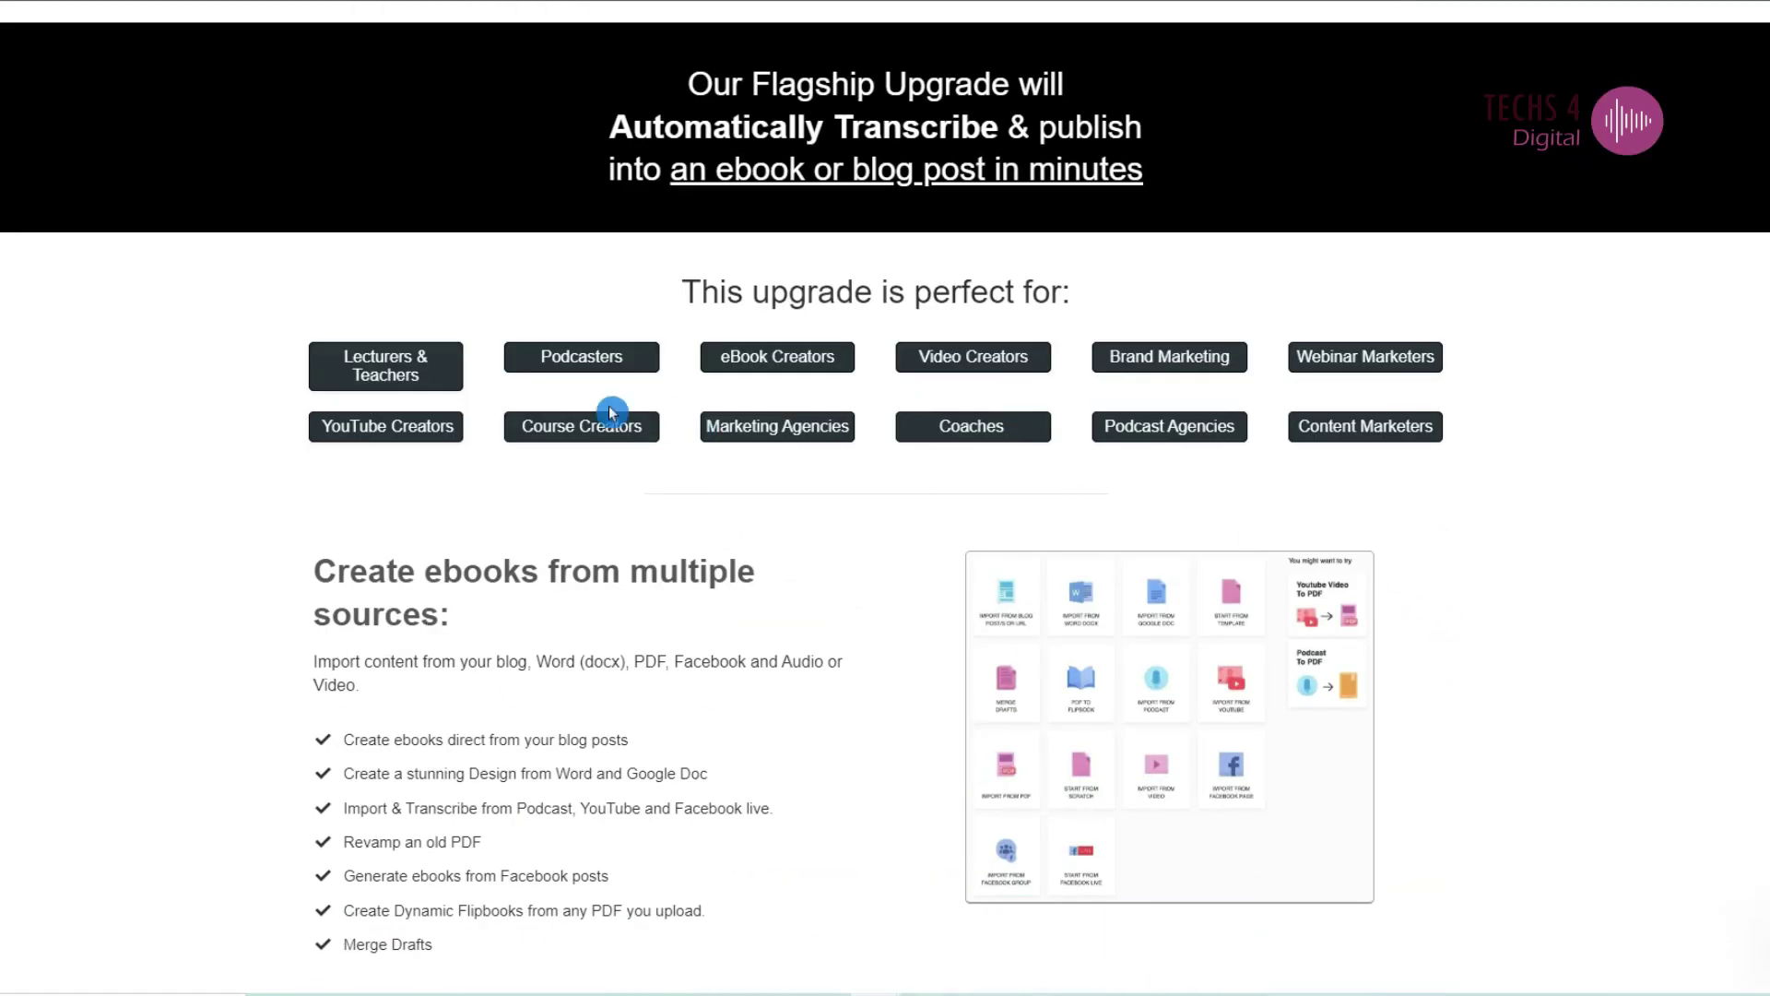
scroll(422, 379, "up", 10)
left_click_drag(309, 269, 1301, 630)
scroll(1301, 630, "down", 10)
scroll(1362, 696, "down", 10)
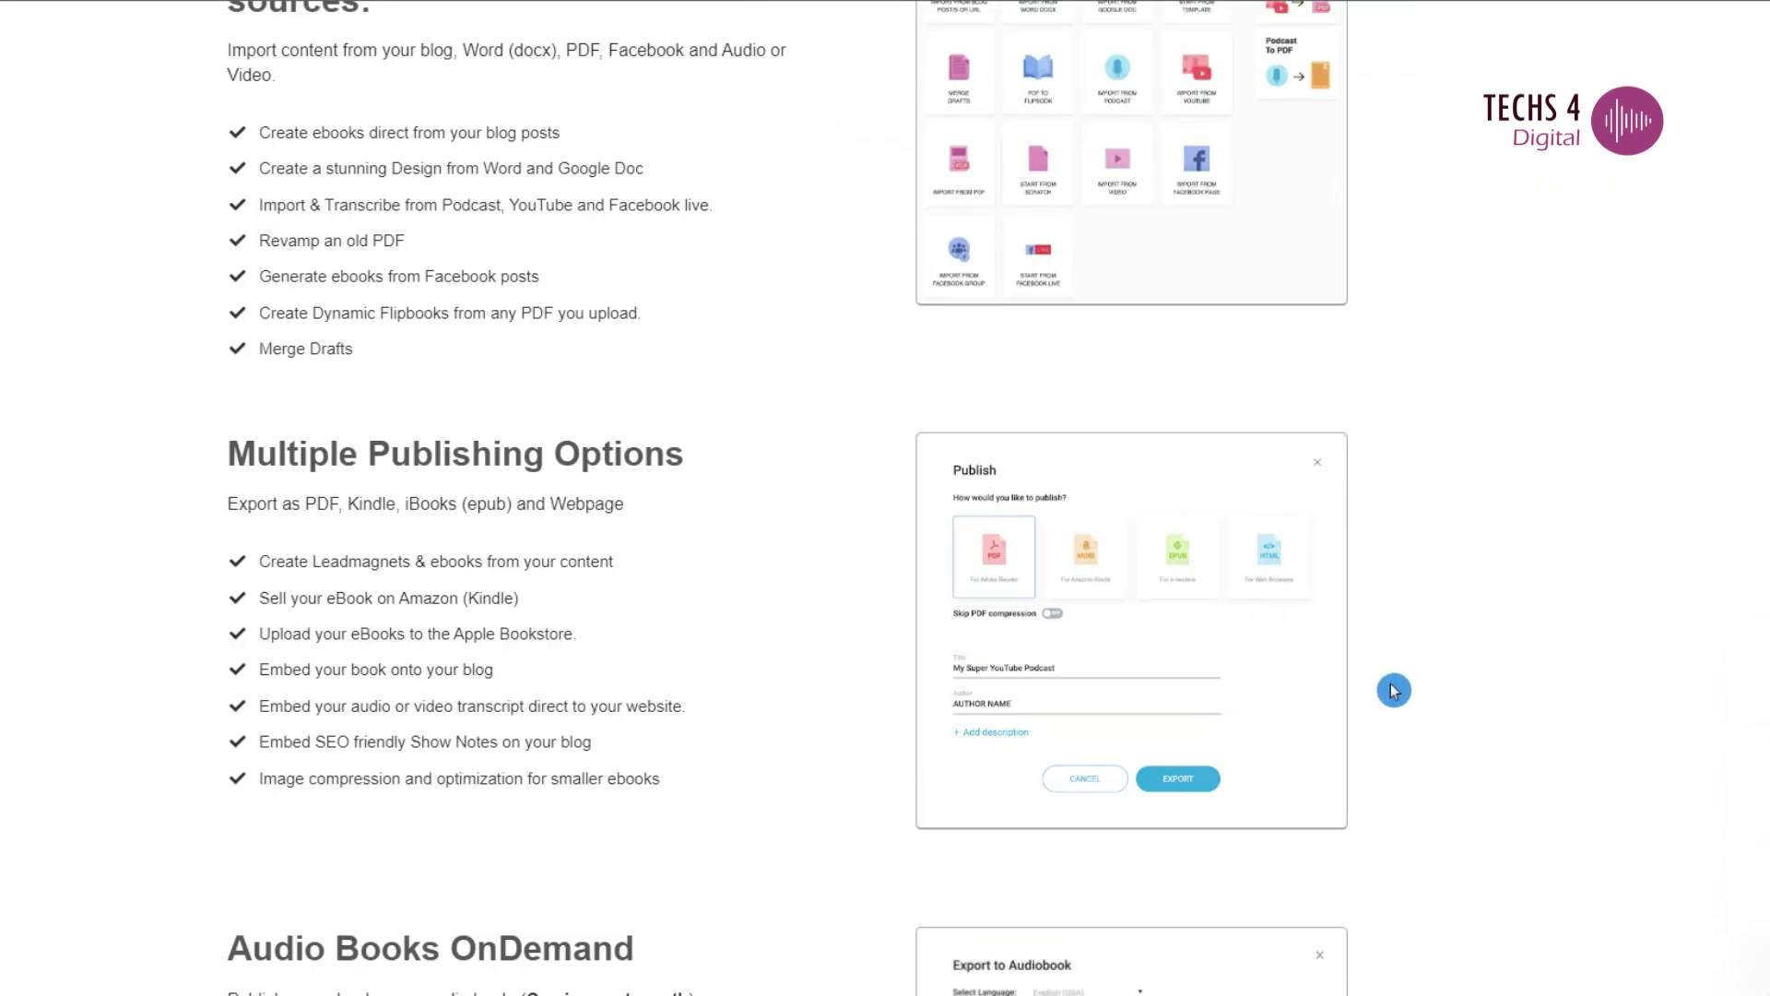
scroll(1376, 698, "down", 3)
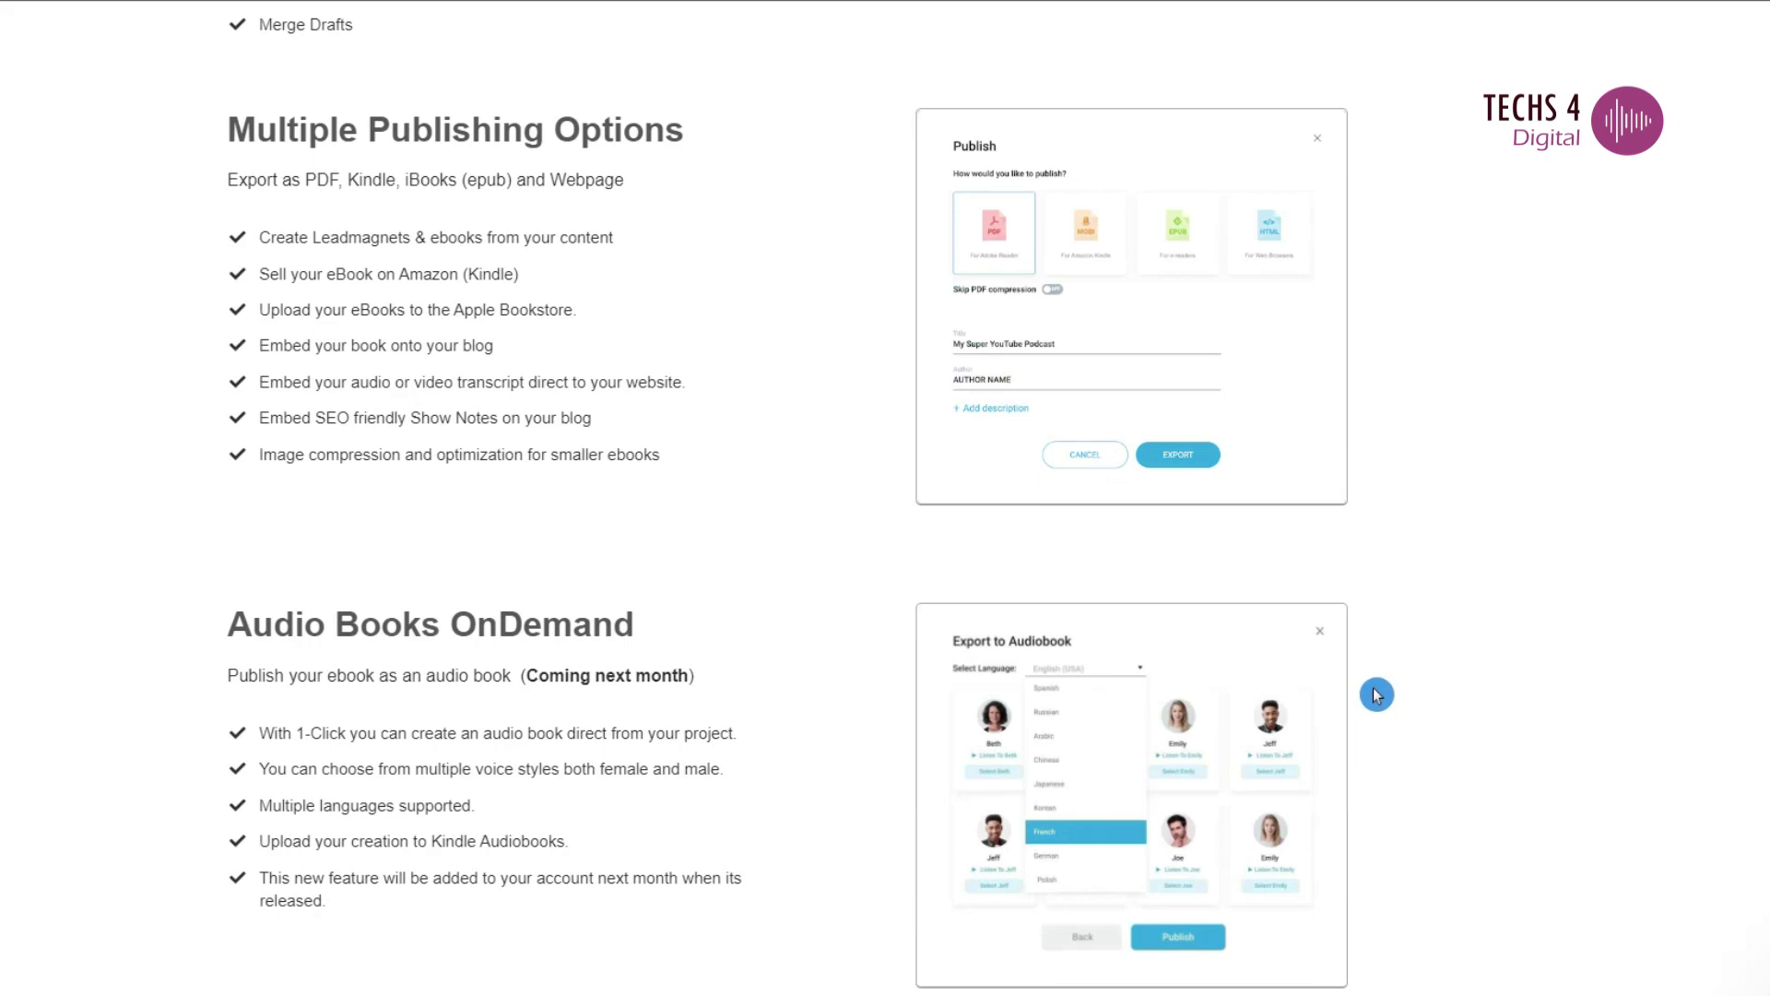
scroll(1377, 694, "down", 3)
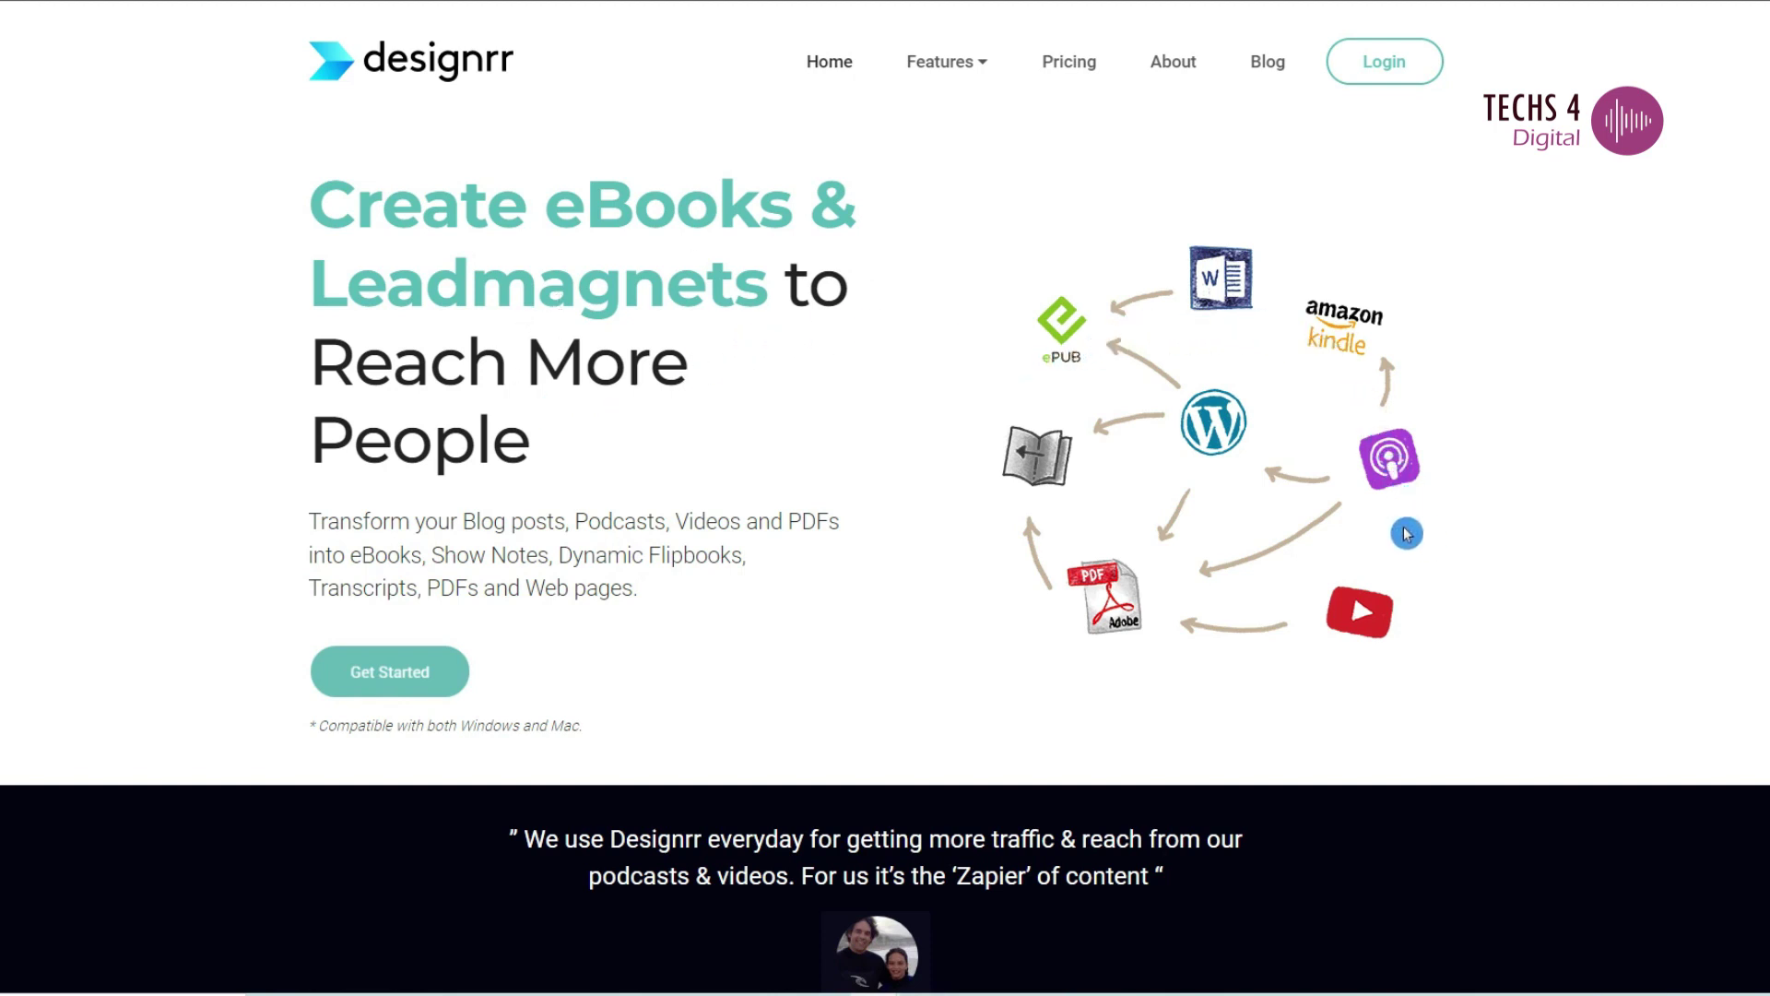
- Give Wordgenie the topic 'Affiliate marketing guide for beginners', keeping the original niche
type("Affiliate marketing guide for beginners")
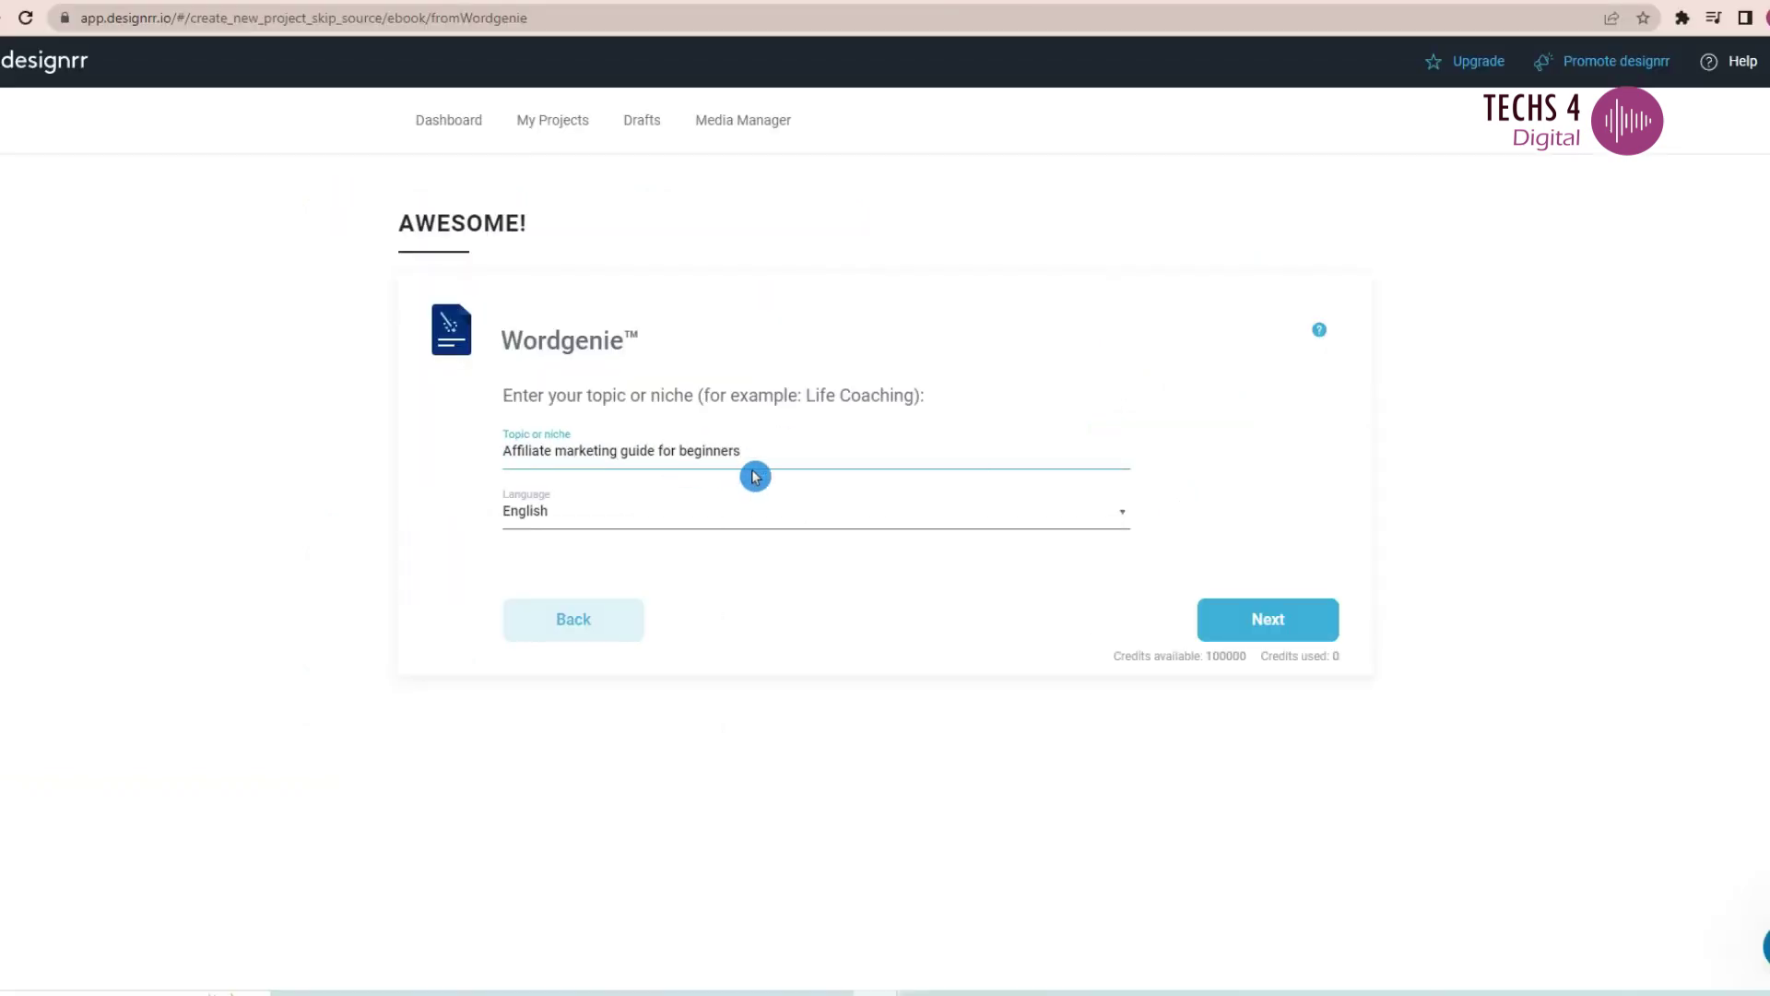
left_click(1267, 620)
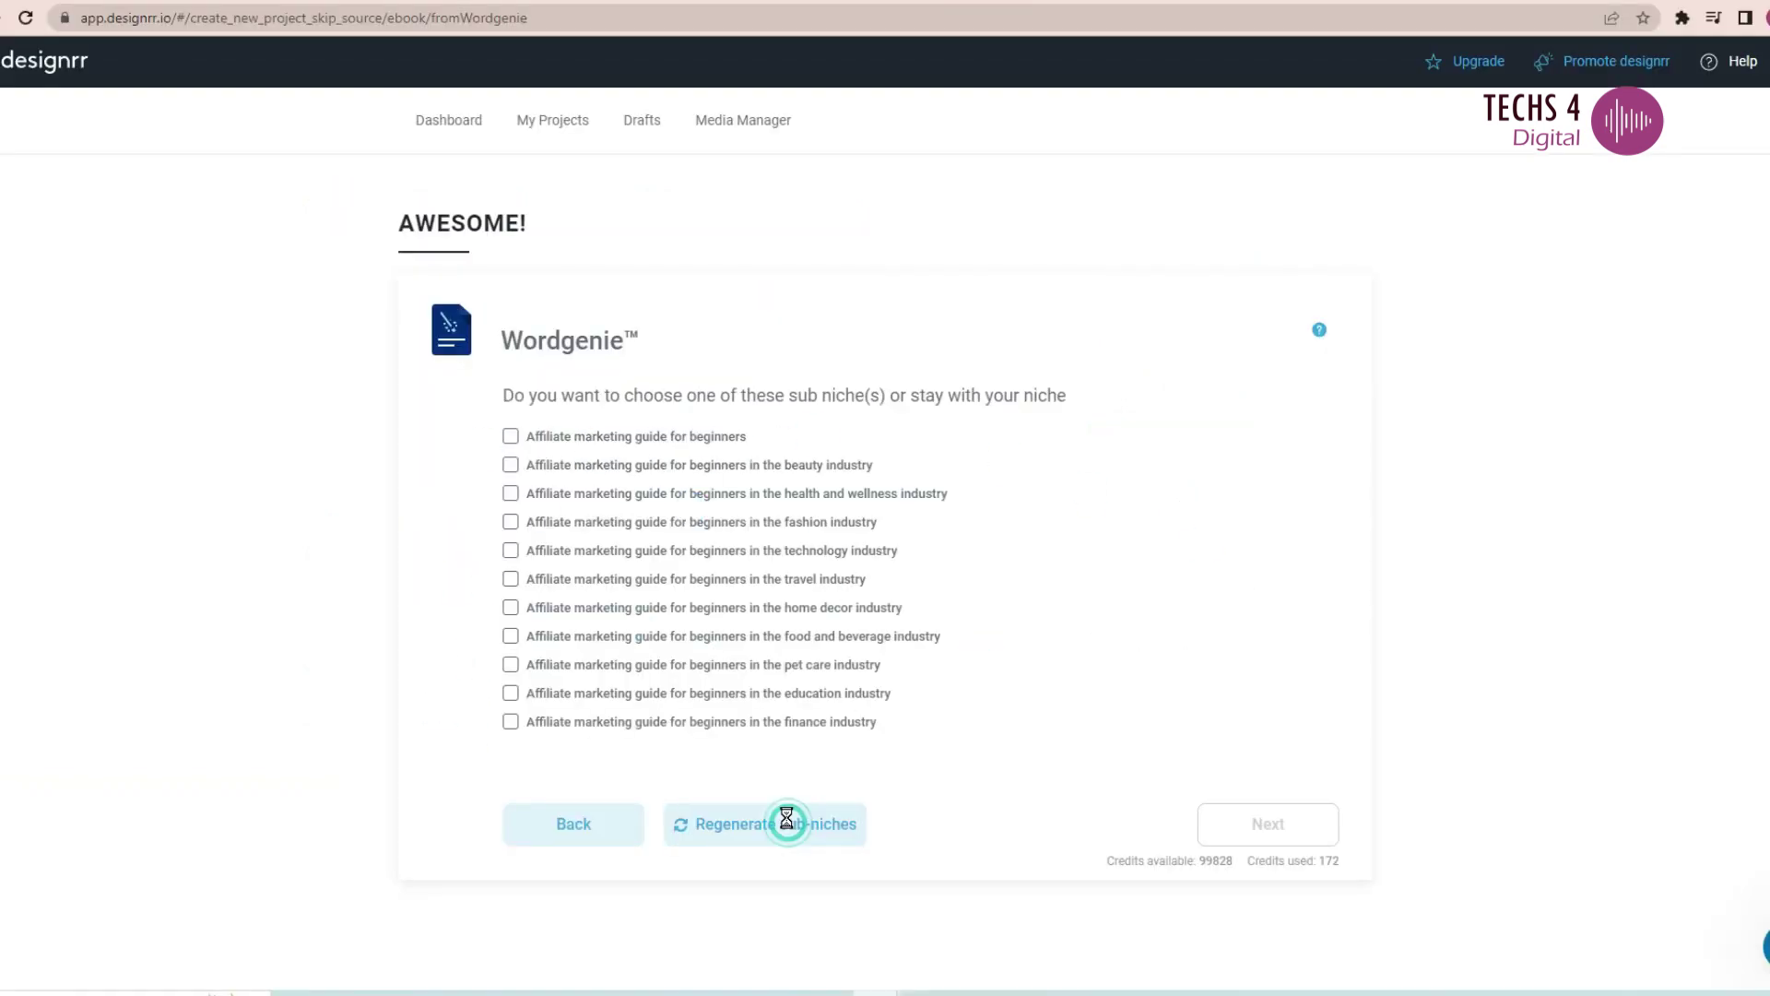
left_click(786, 823)
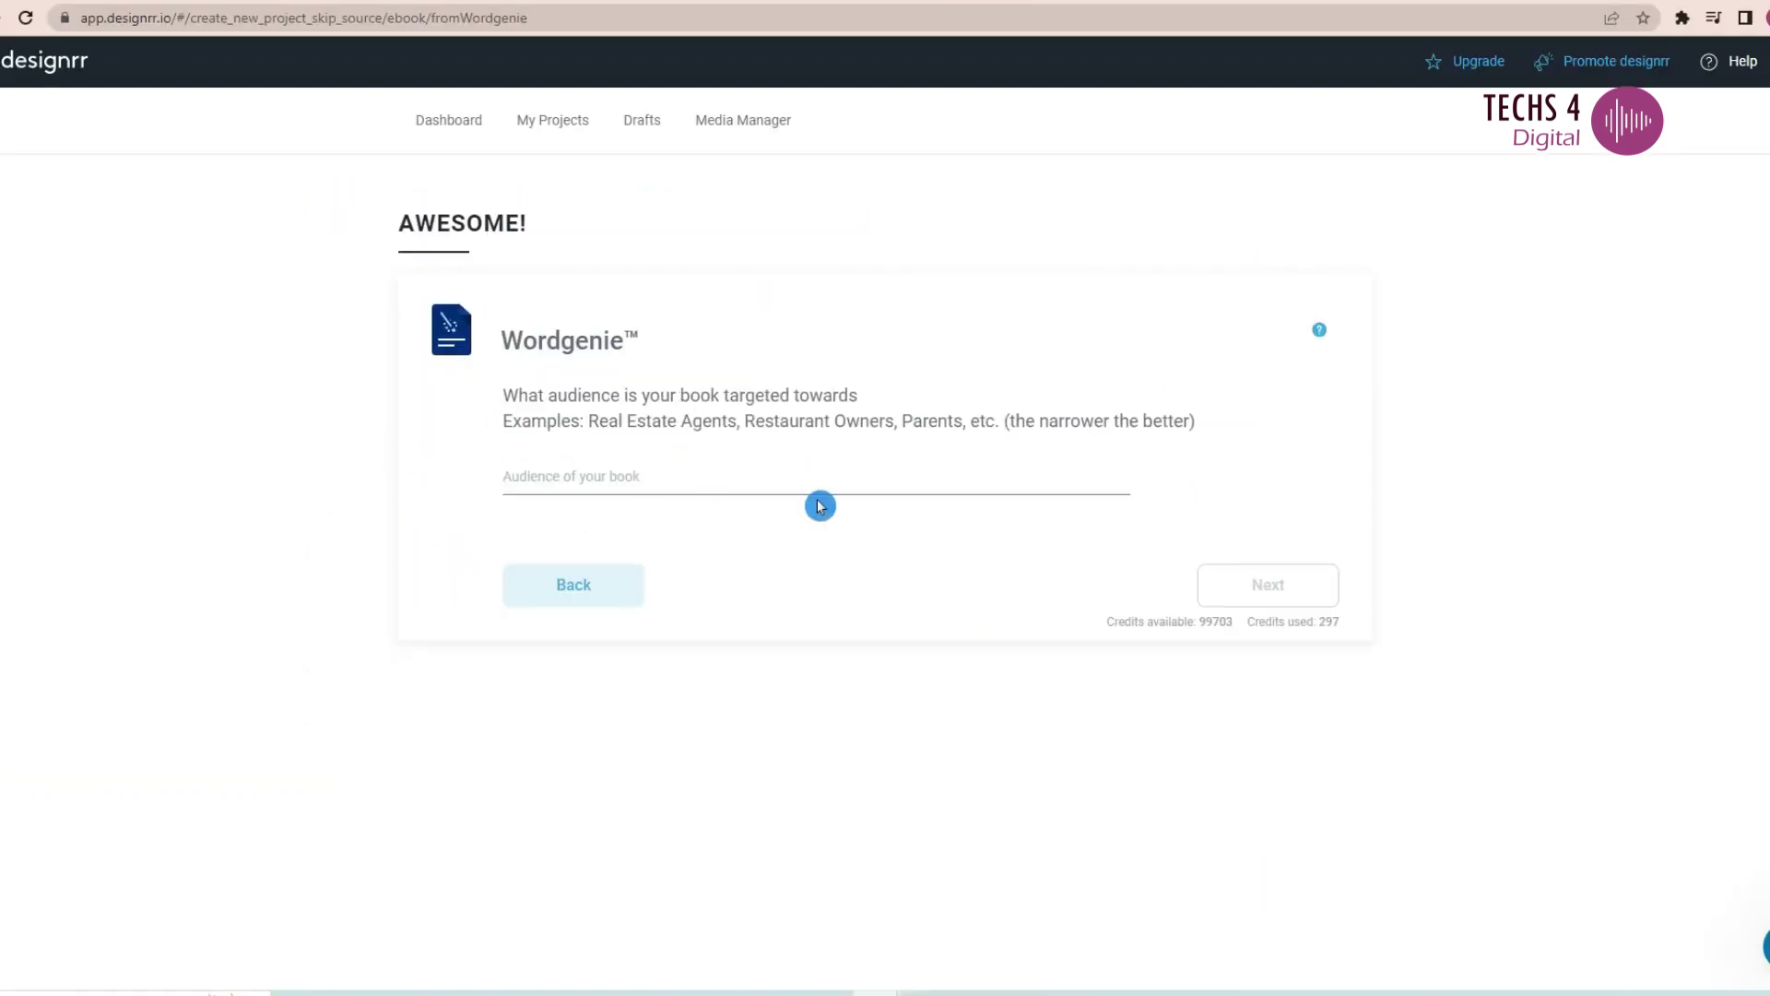
left_click(668, 478)
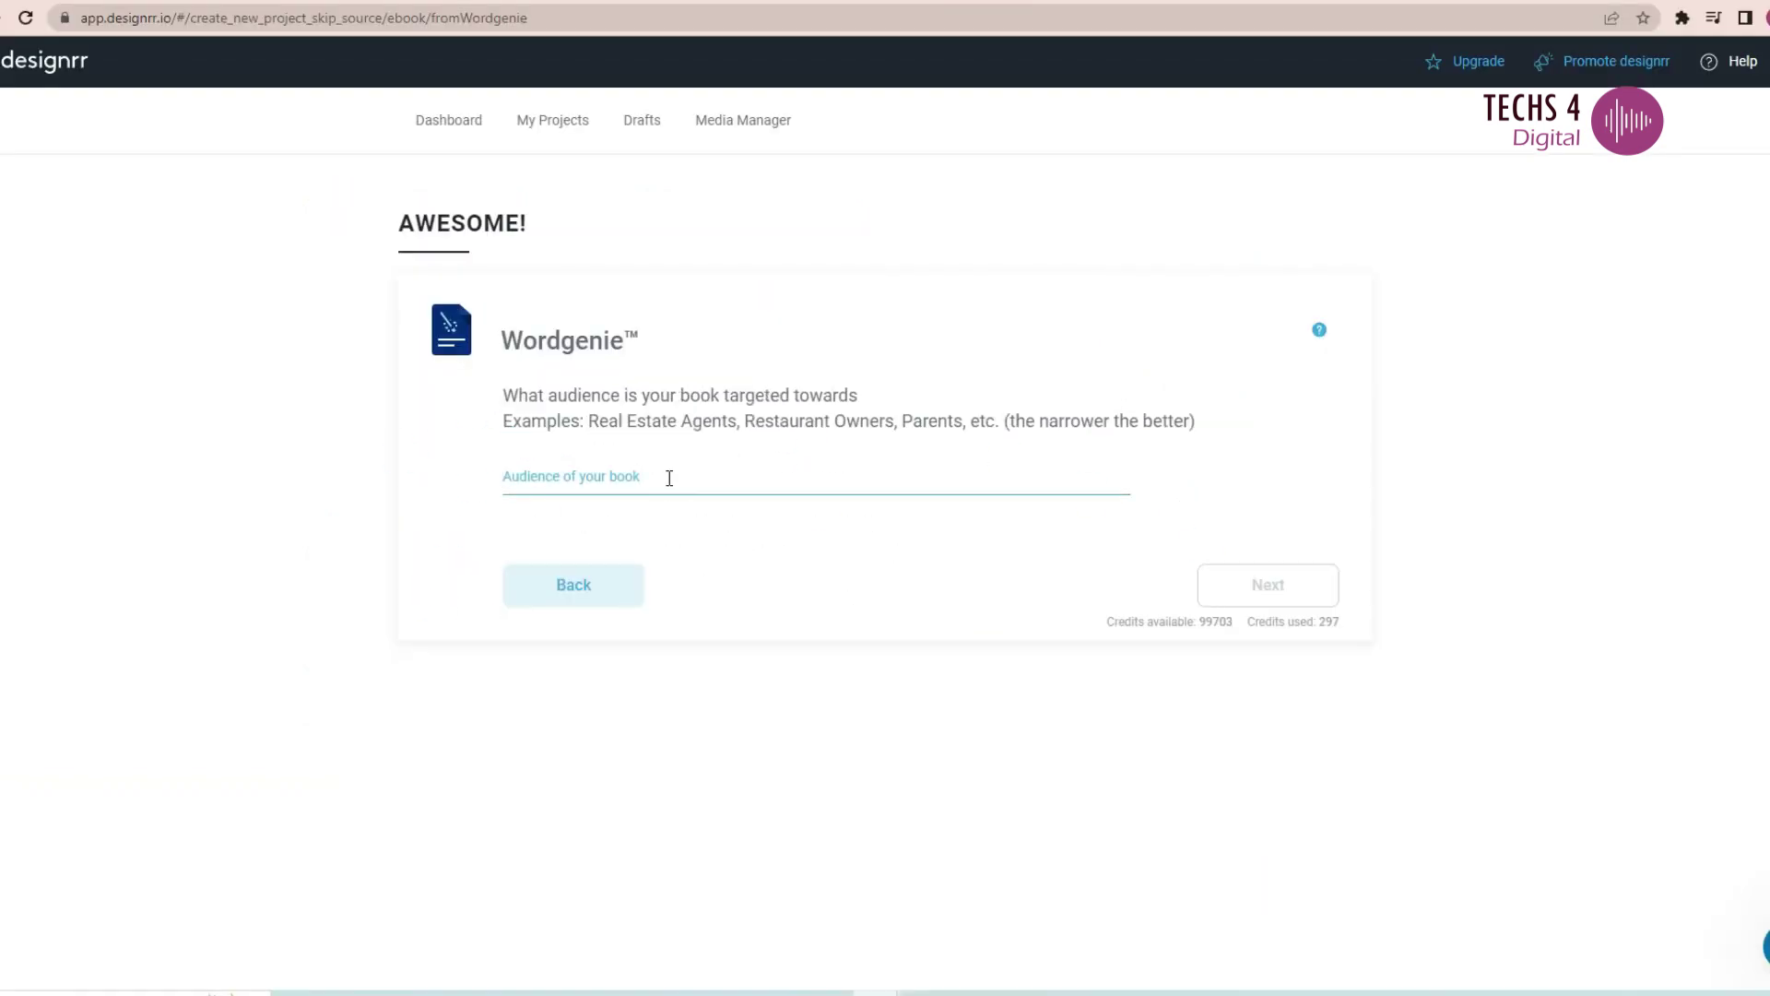
- Set the audience to 'Affiliate marketers' and pick the 'Affiliate Marketing Made Easy' title
type("Affiliate marketers")
left_click(1268, 585)
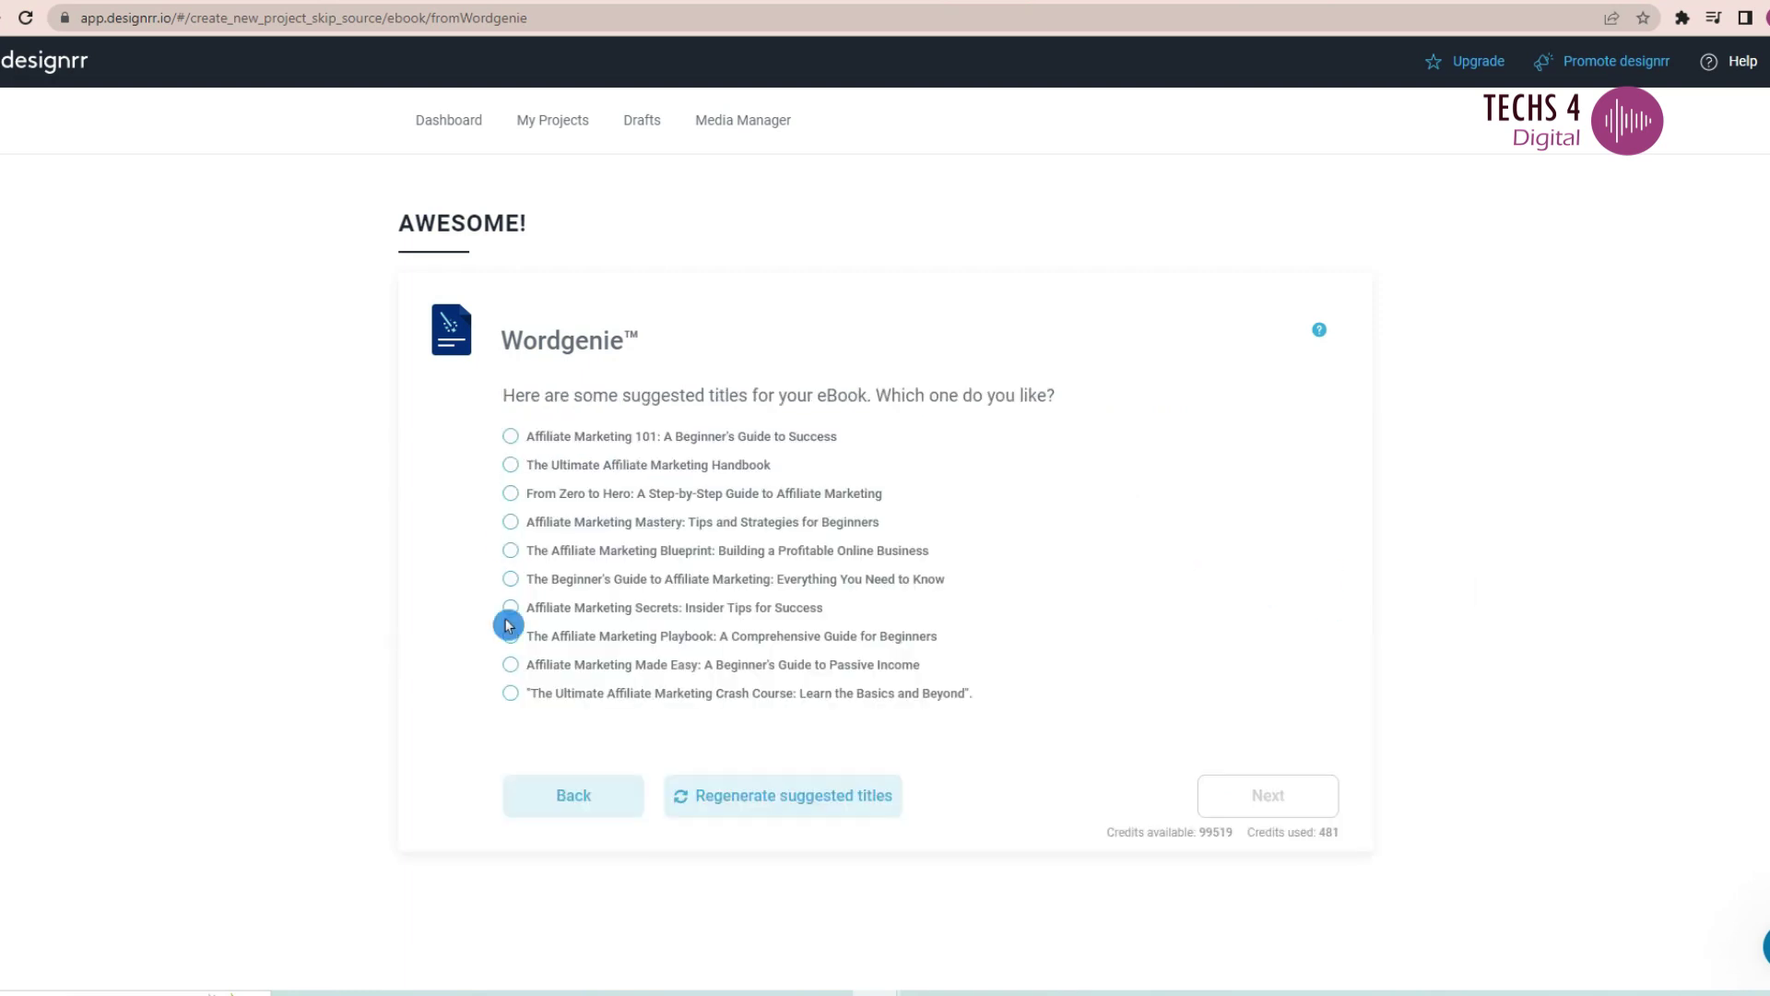
left_click(510, 664)
left_click(1268, 795)
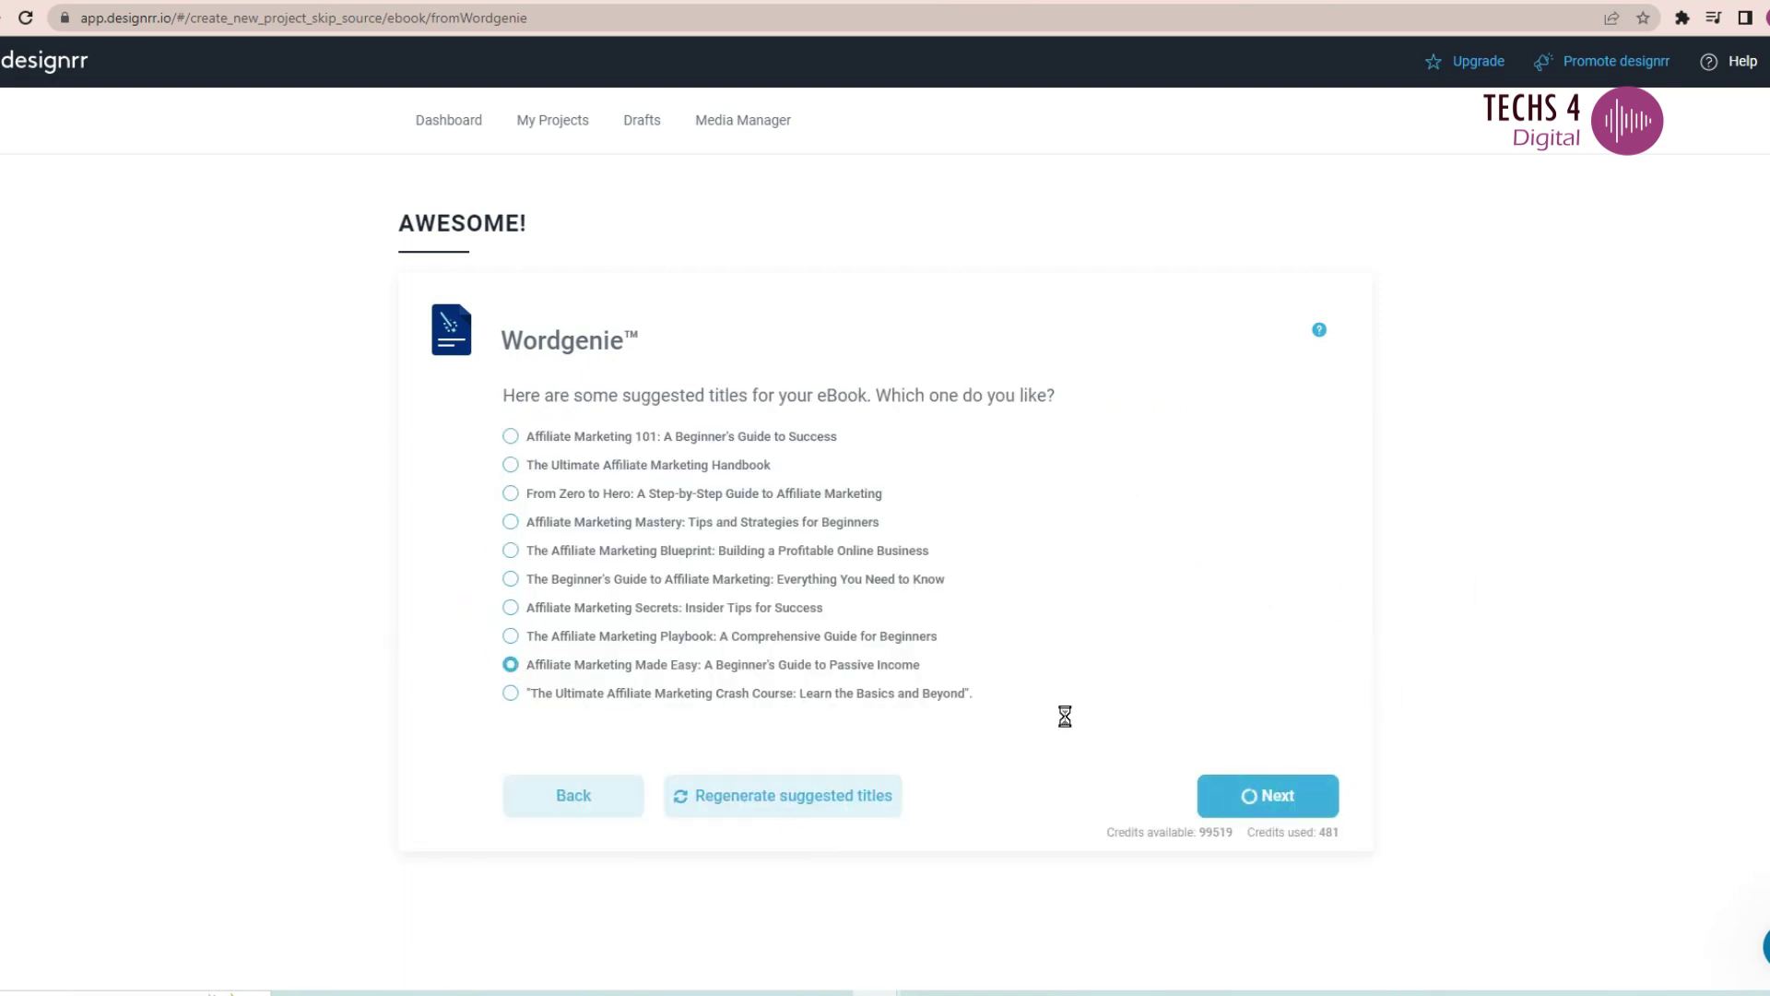
mouse_move(1332, 550)
left_mouse_down()
mouse_move(1331, 632)
mouse_move(1332, 566)
left_mouse_up()
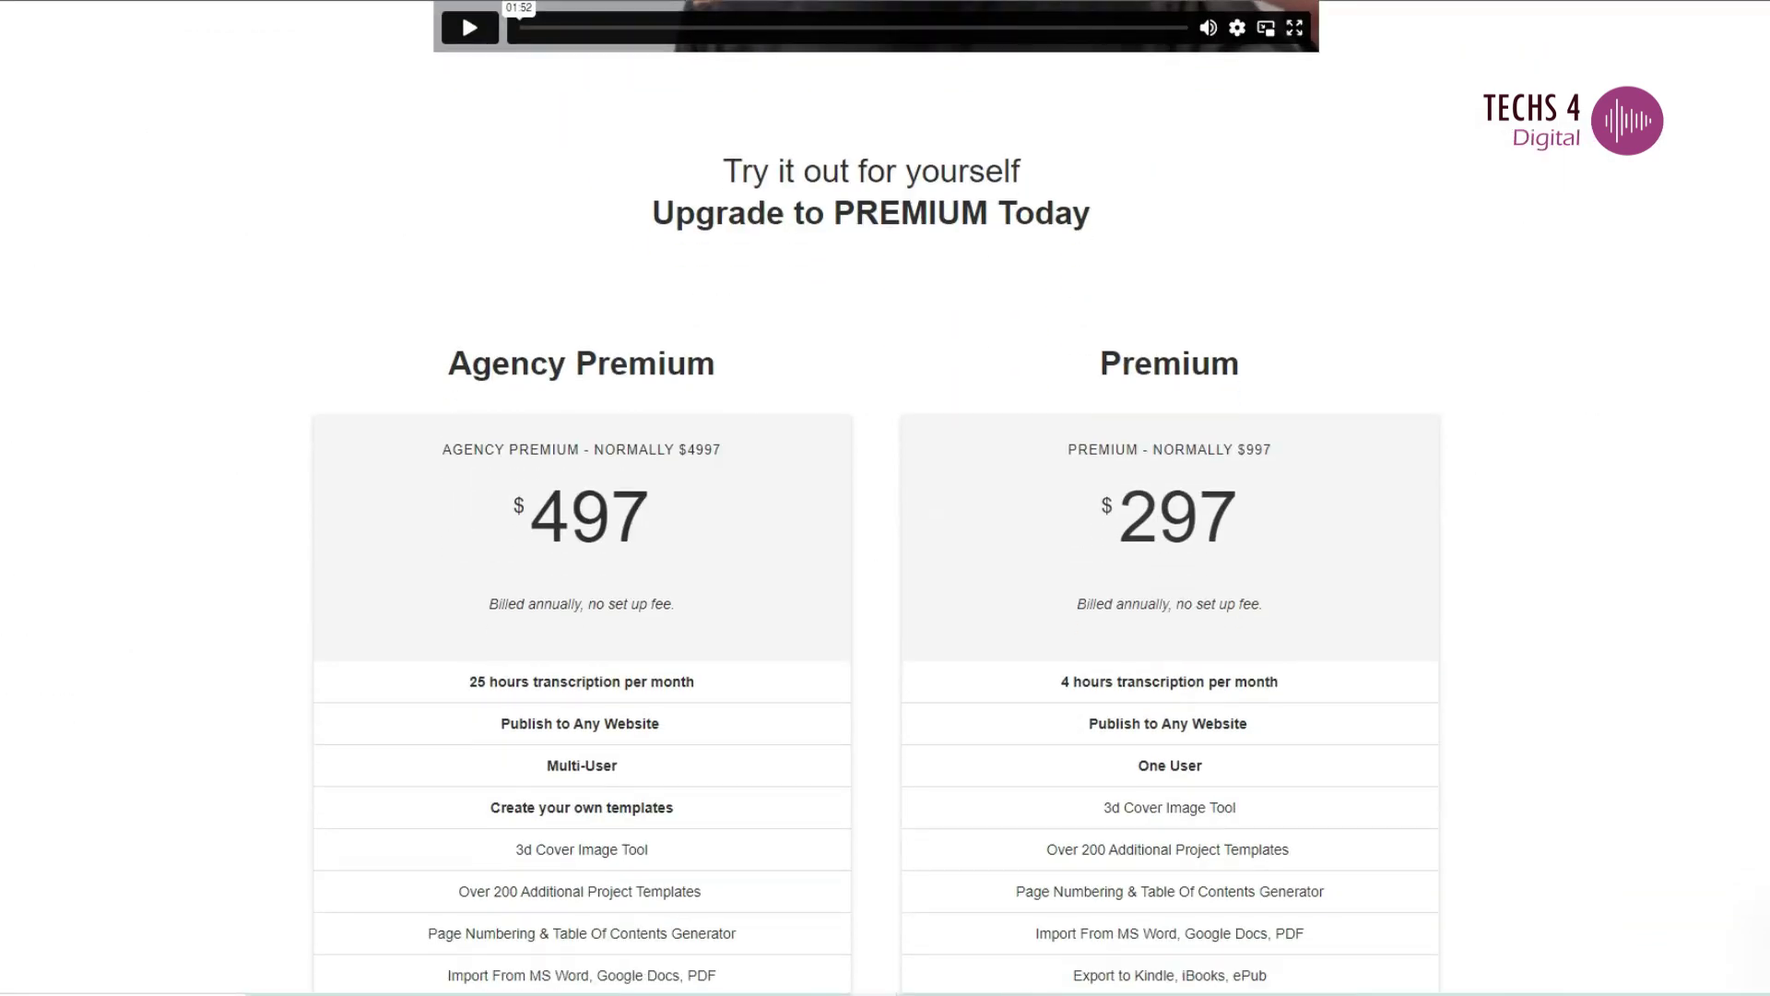
- Scroll through the Agency Premium and Premium plan pricing, then switch to the Dashboard
scroll(899, 708, "up", 2)
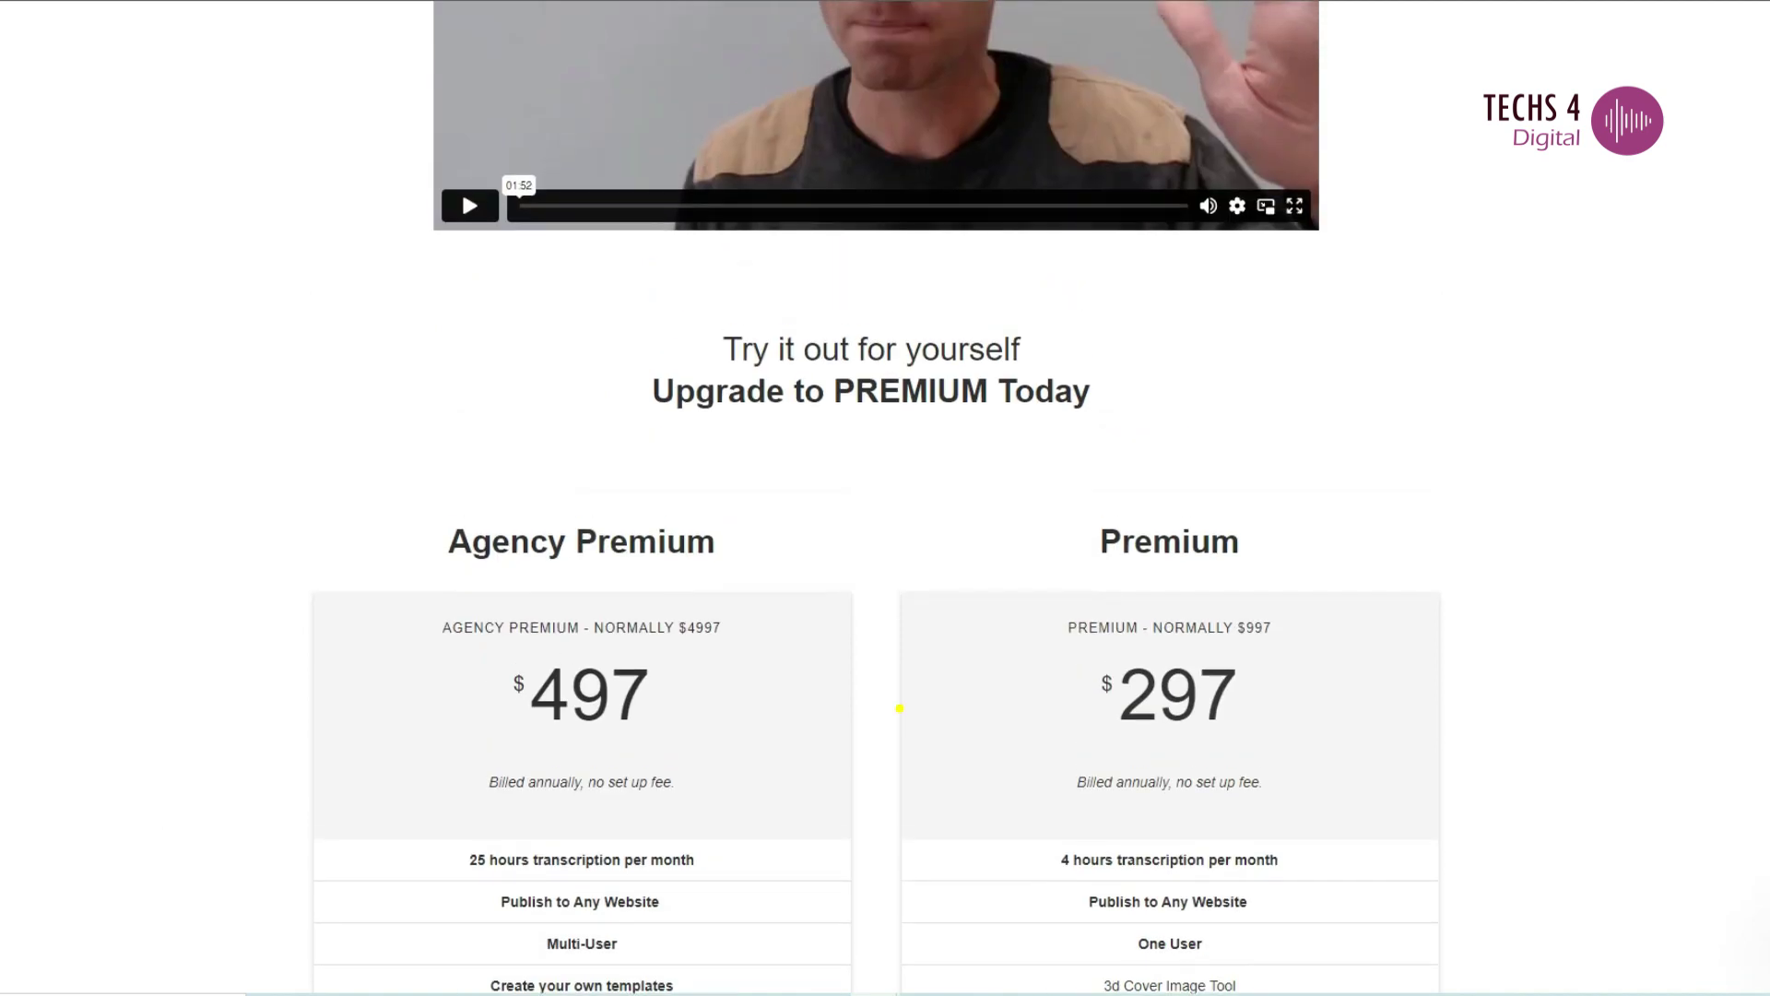
scroll(899, 709, "down", 2)
scroll(877, 498, "down", 2)
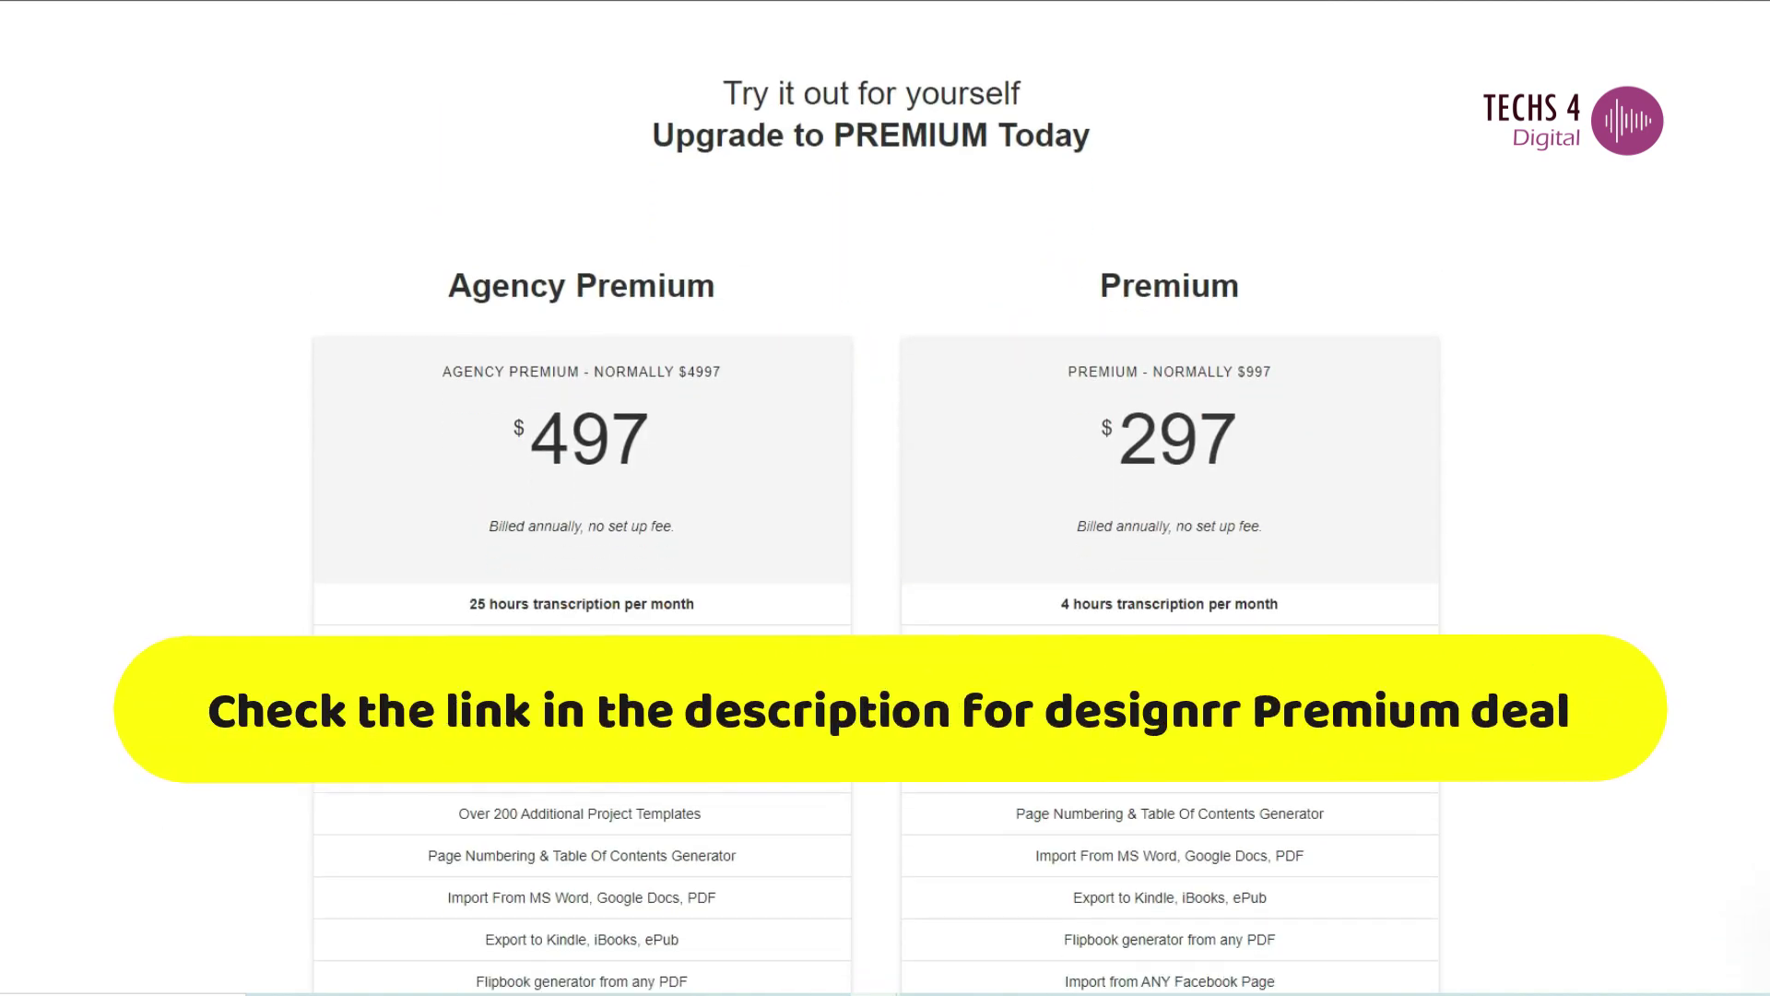
scroll(877, 498, "down", 1)
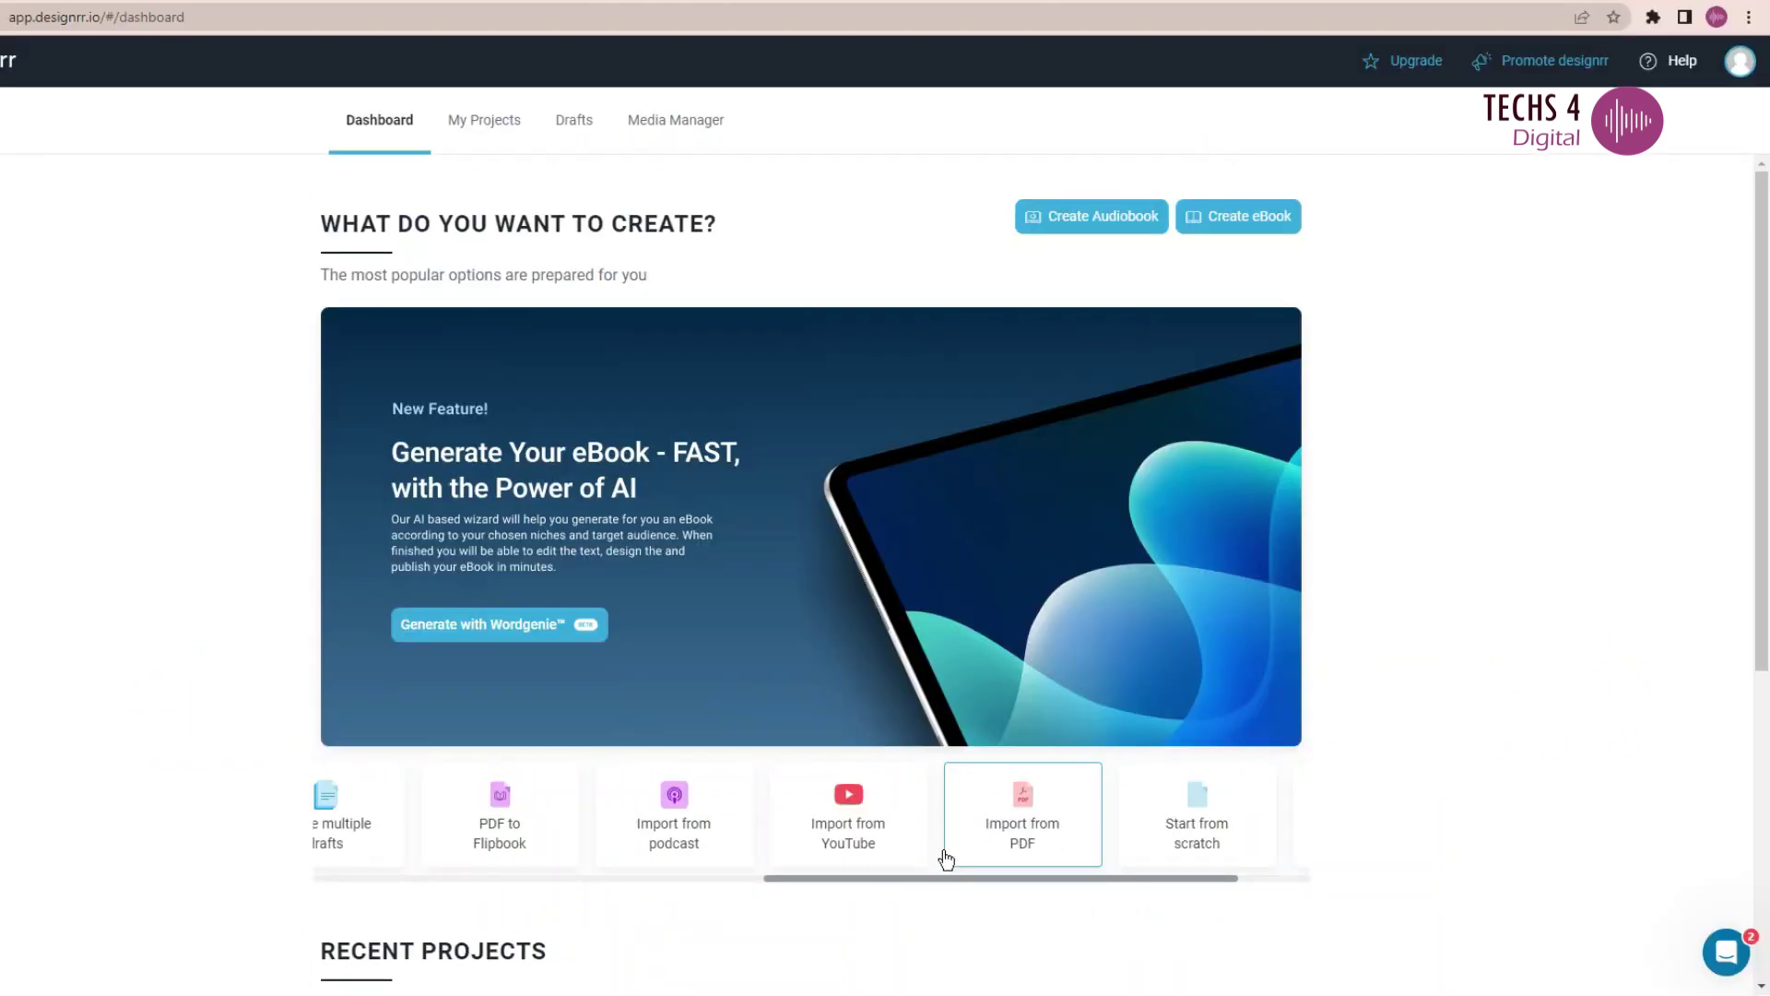
left_click(941, 857)
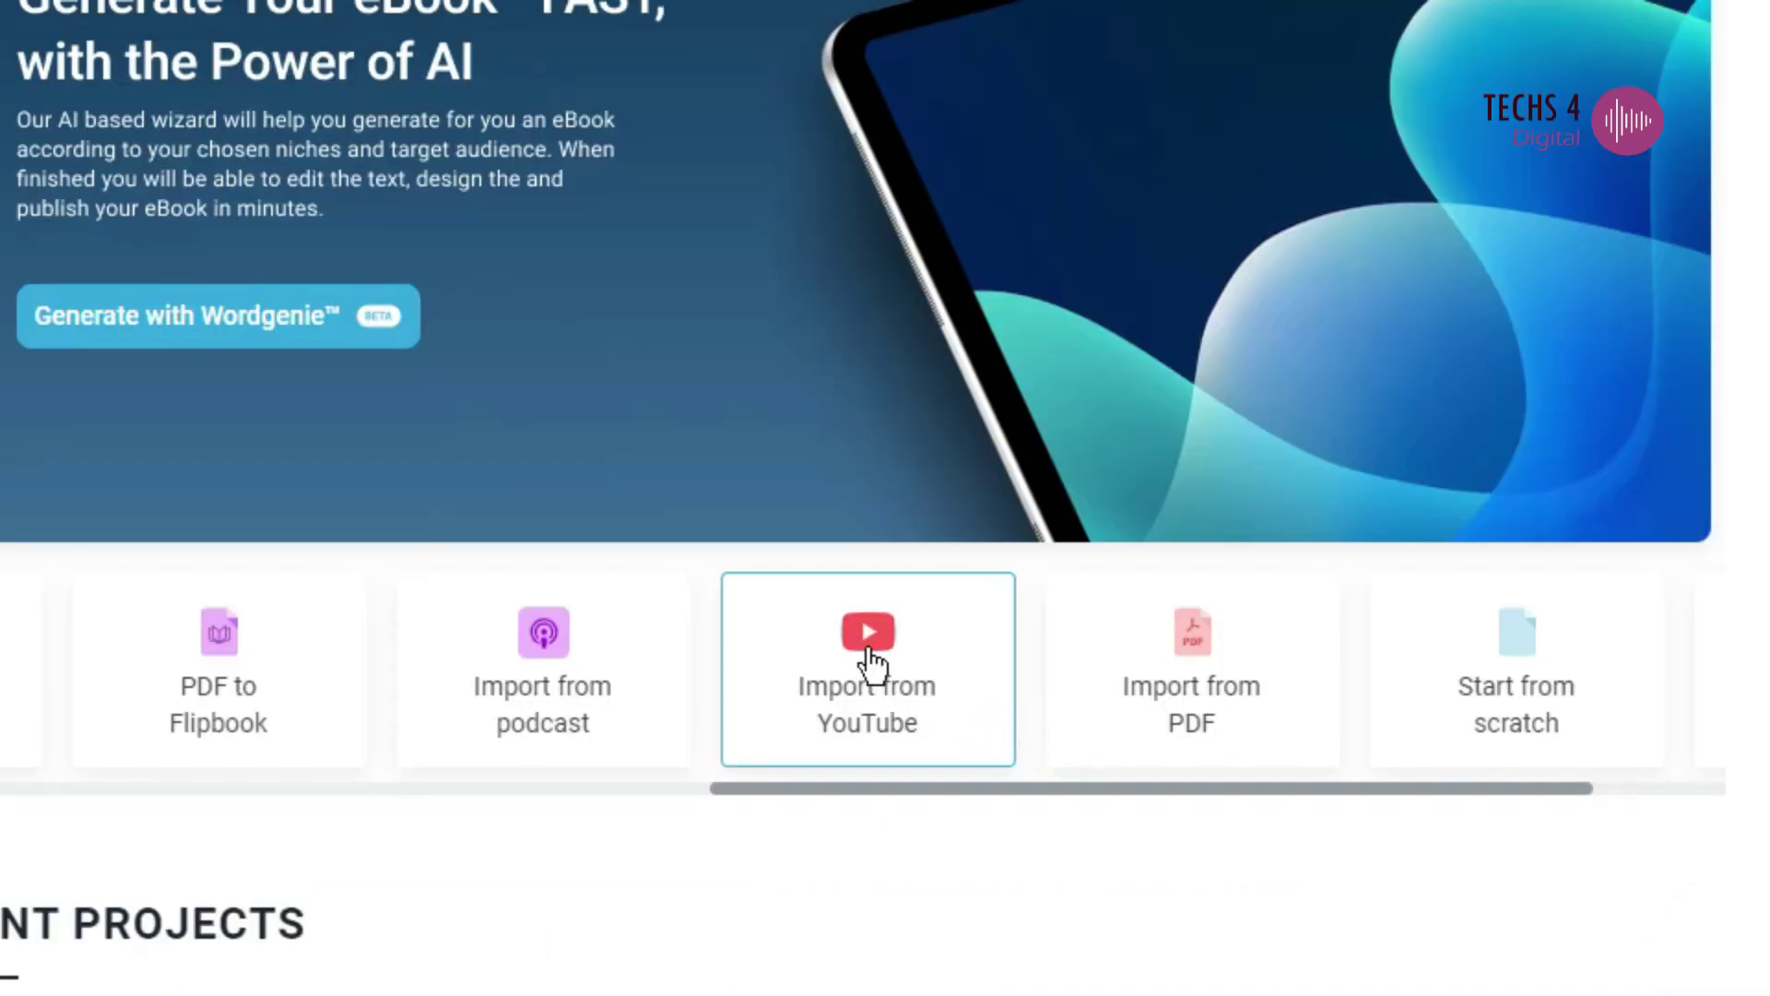
- Import the 'Videly review 2023 and Demo' video by pasting its YouTube share link and fetching it
left_click(871, 662)
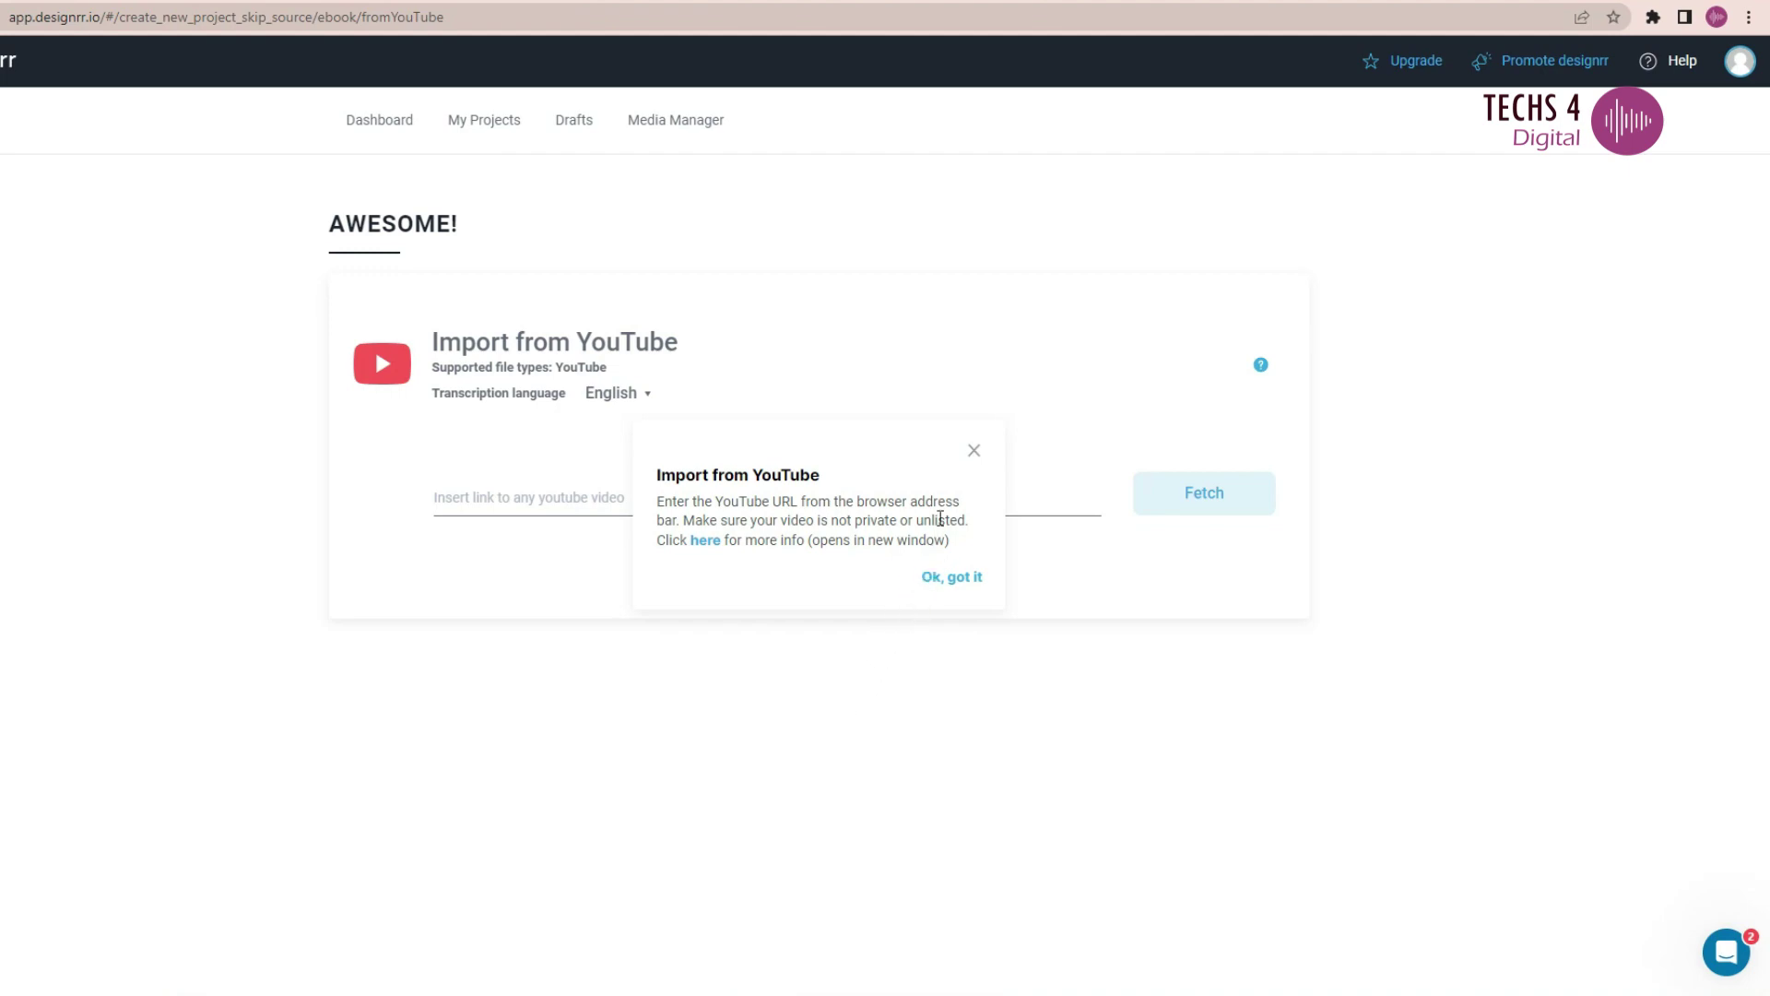
left_click(972, 454)
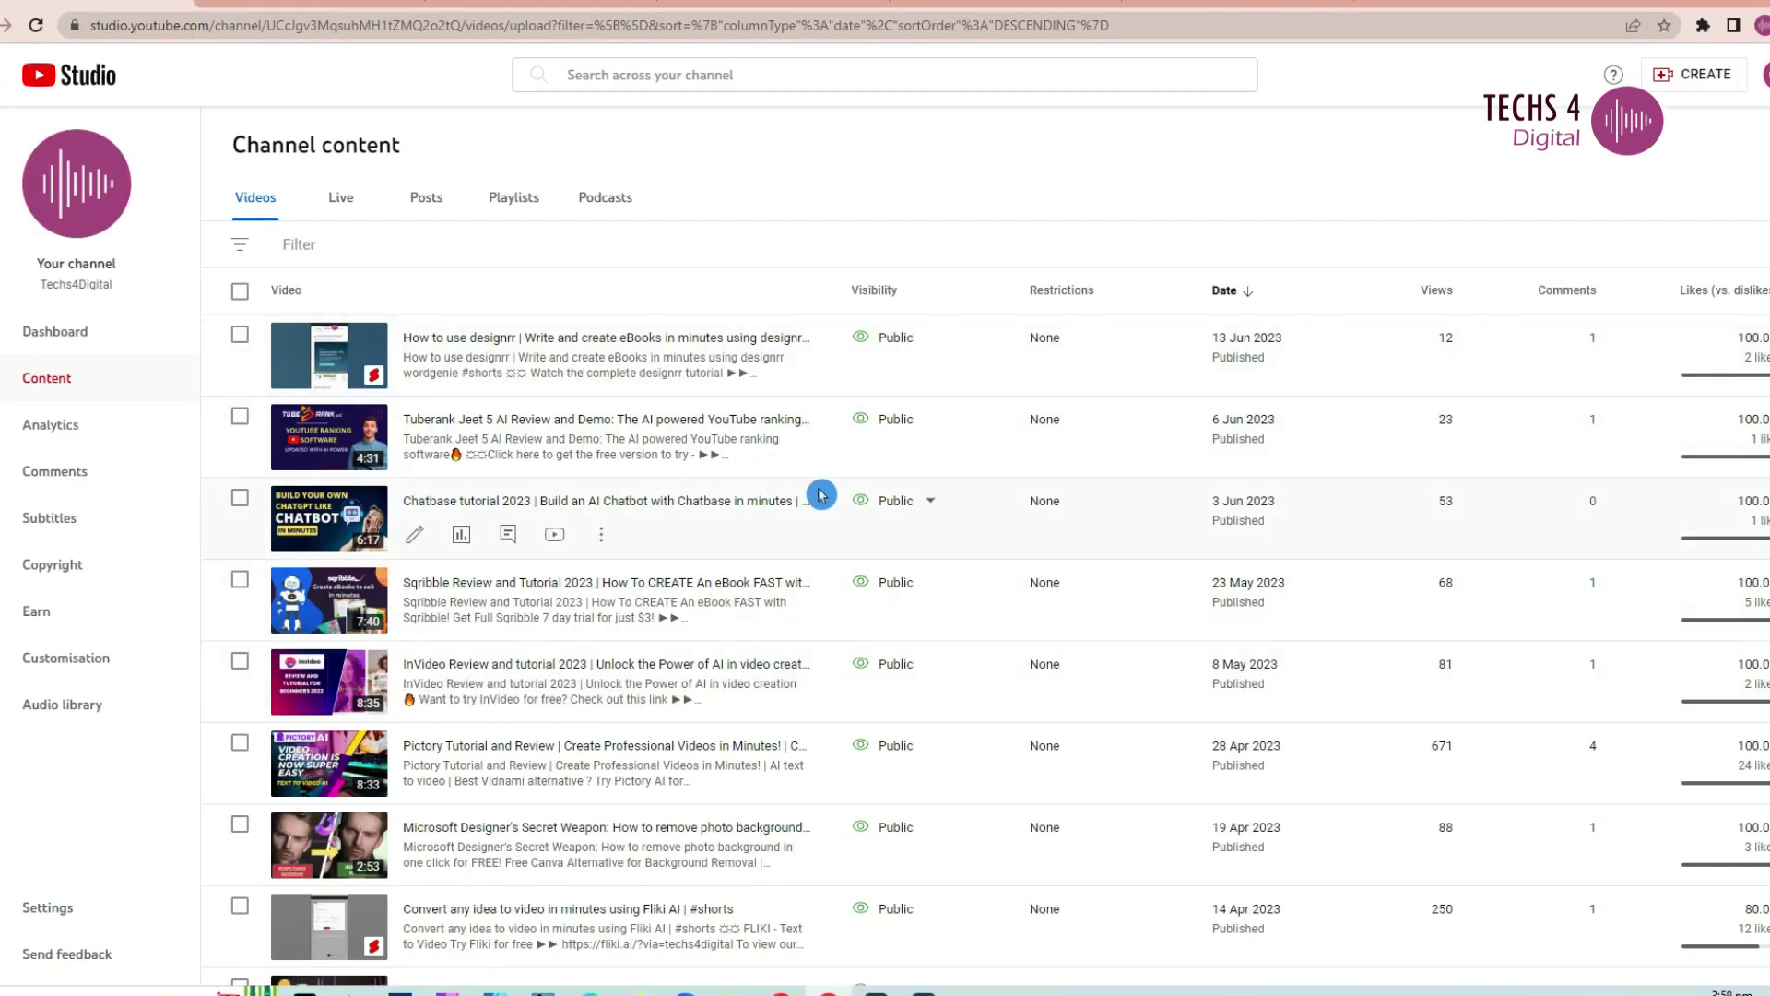
scroll(784, 860, "down", 3)
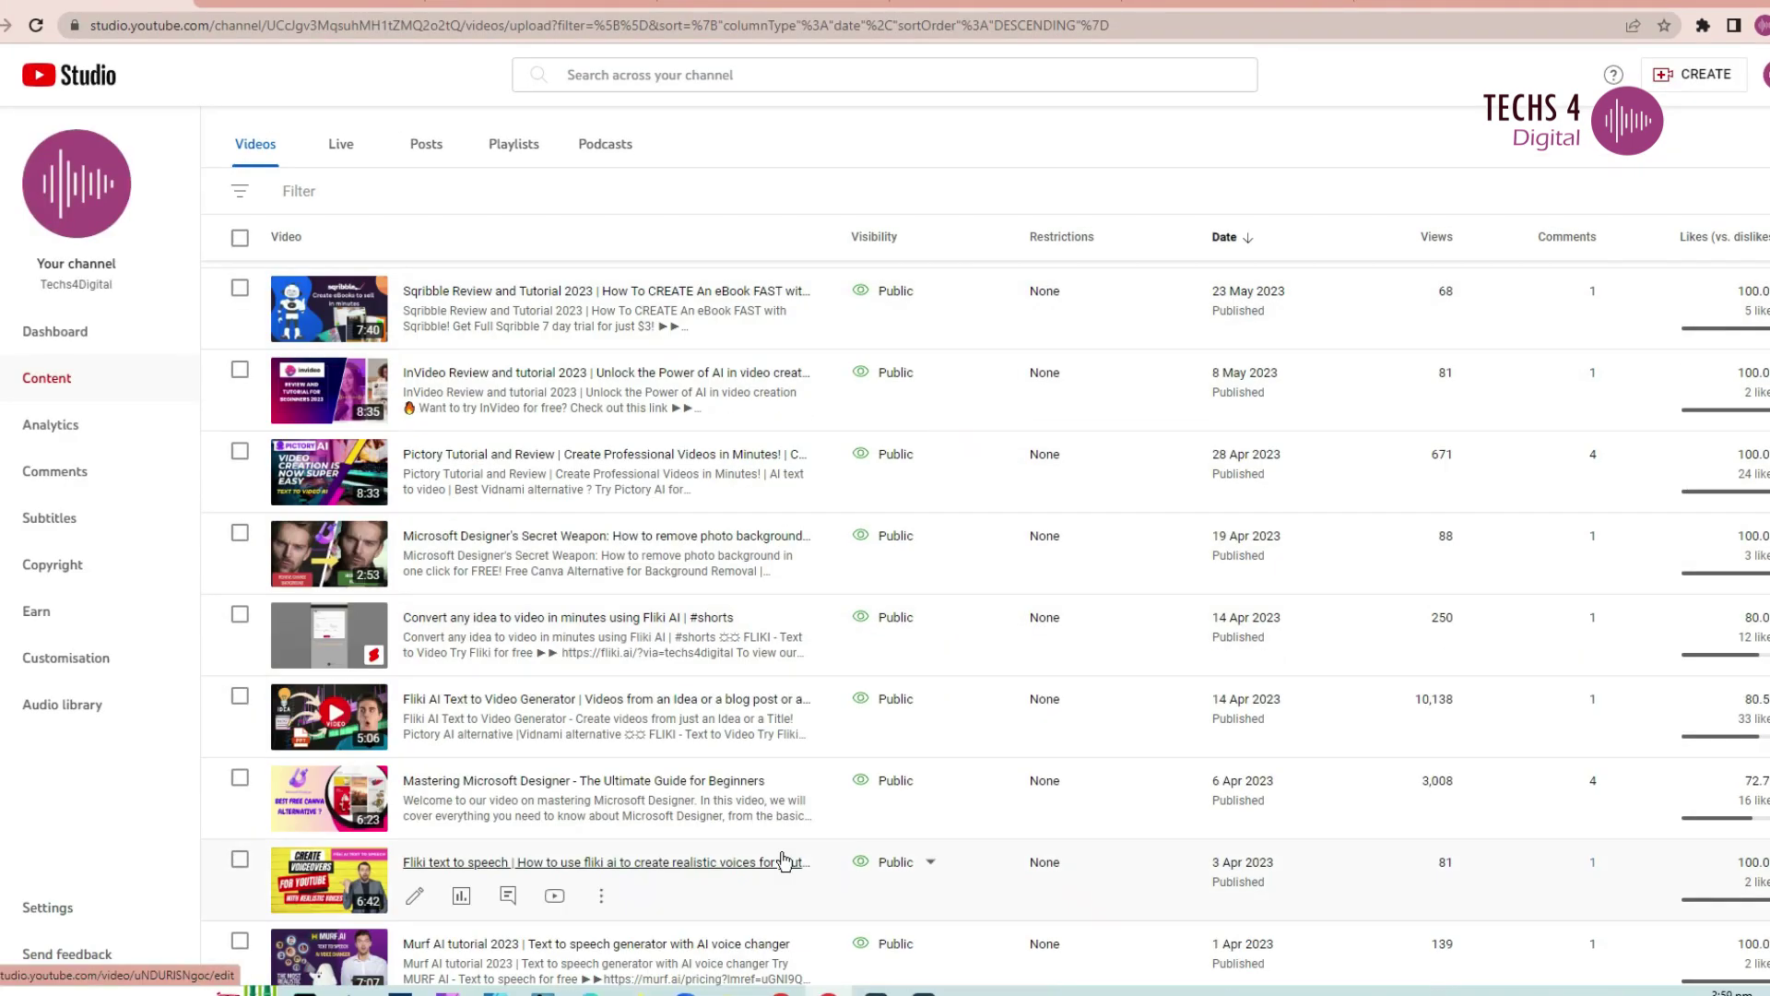
scroll(784, 860, "down", 3)
left_click(601, 708)
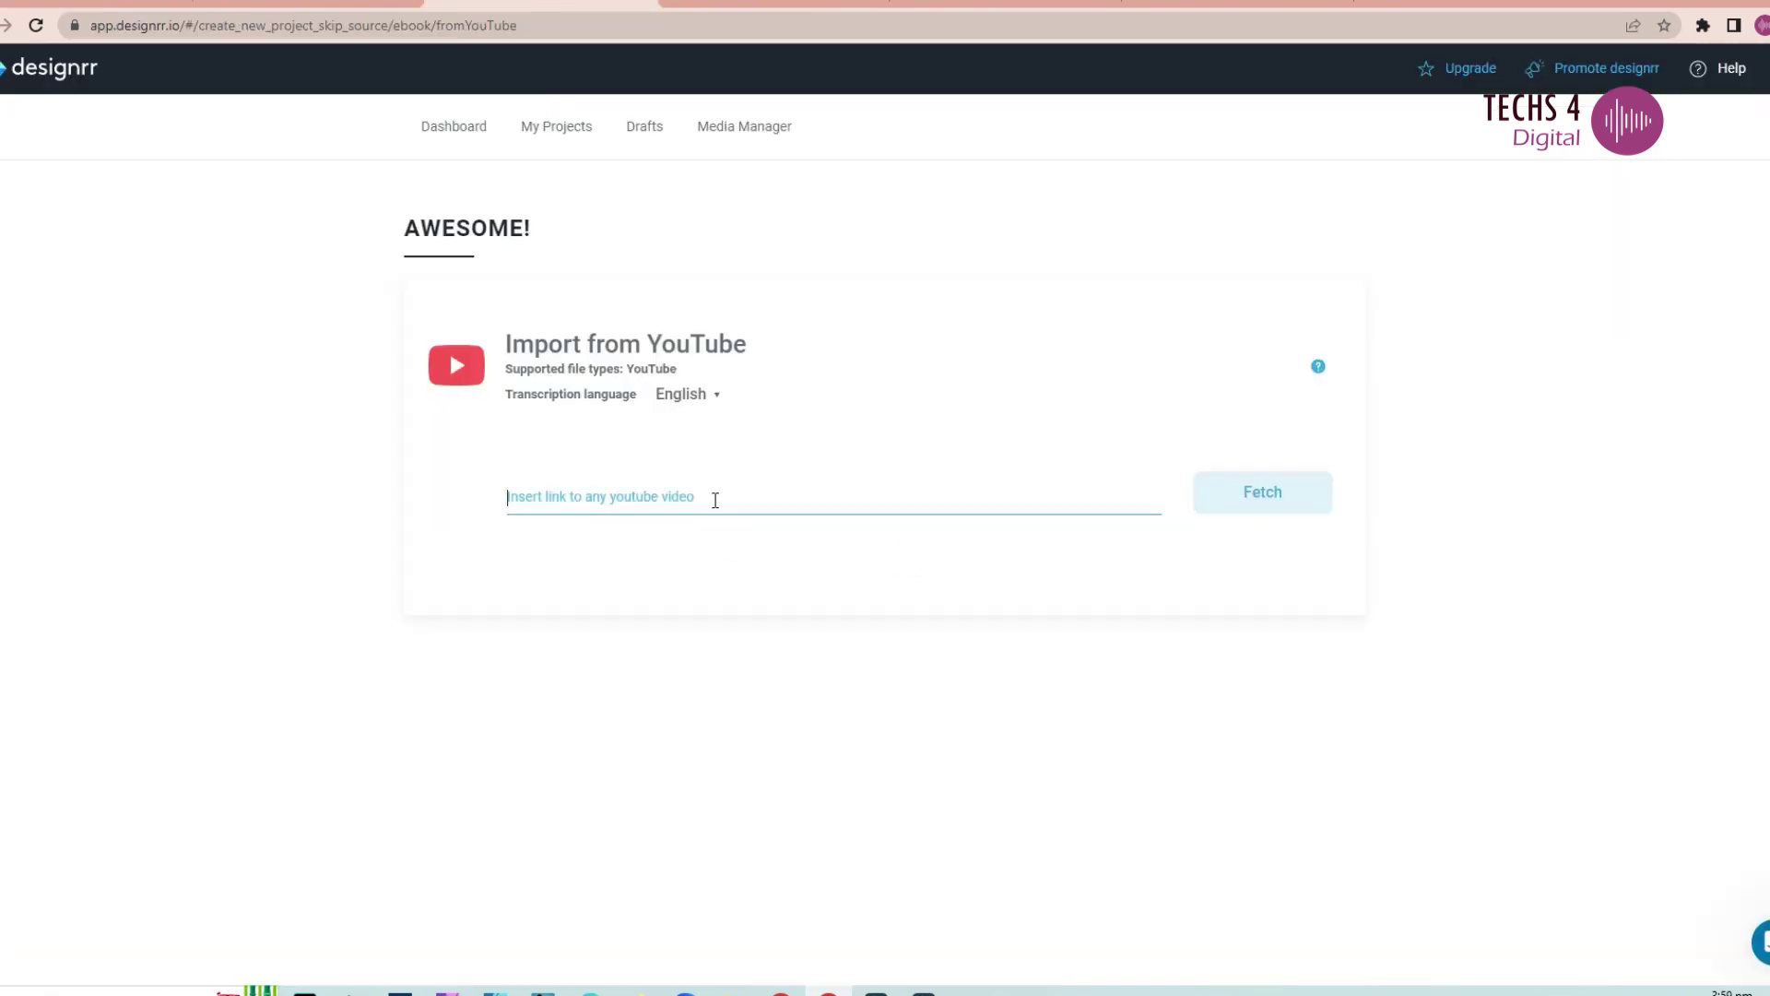
type("https://youtu.be/DhFYUOPcAZY")
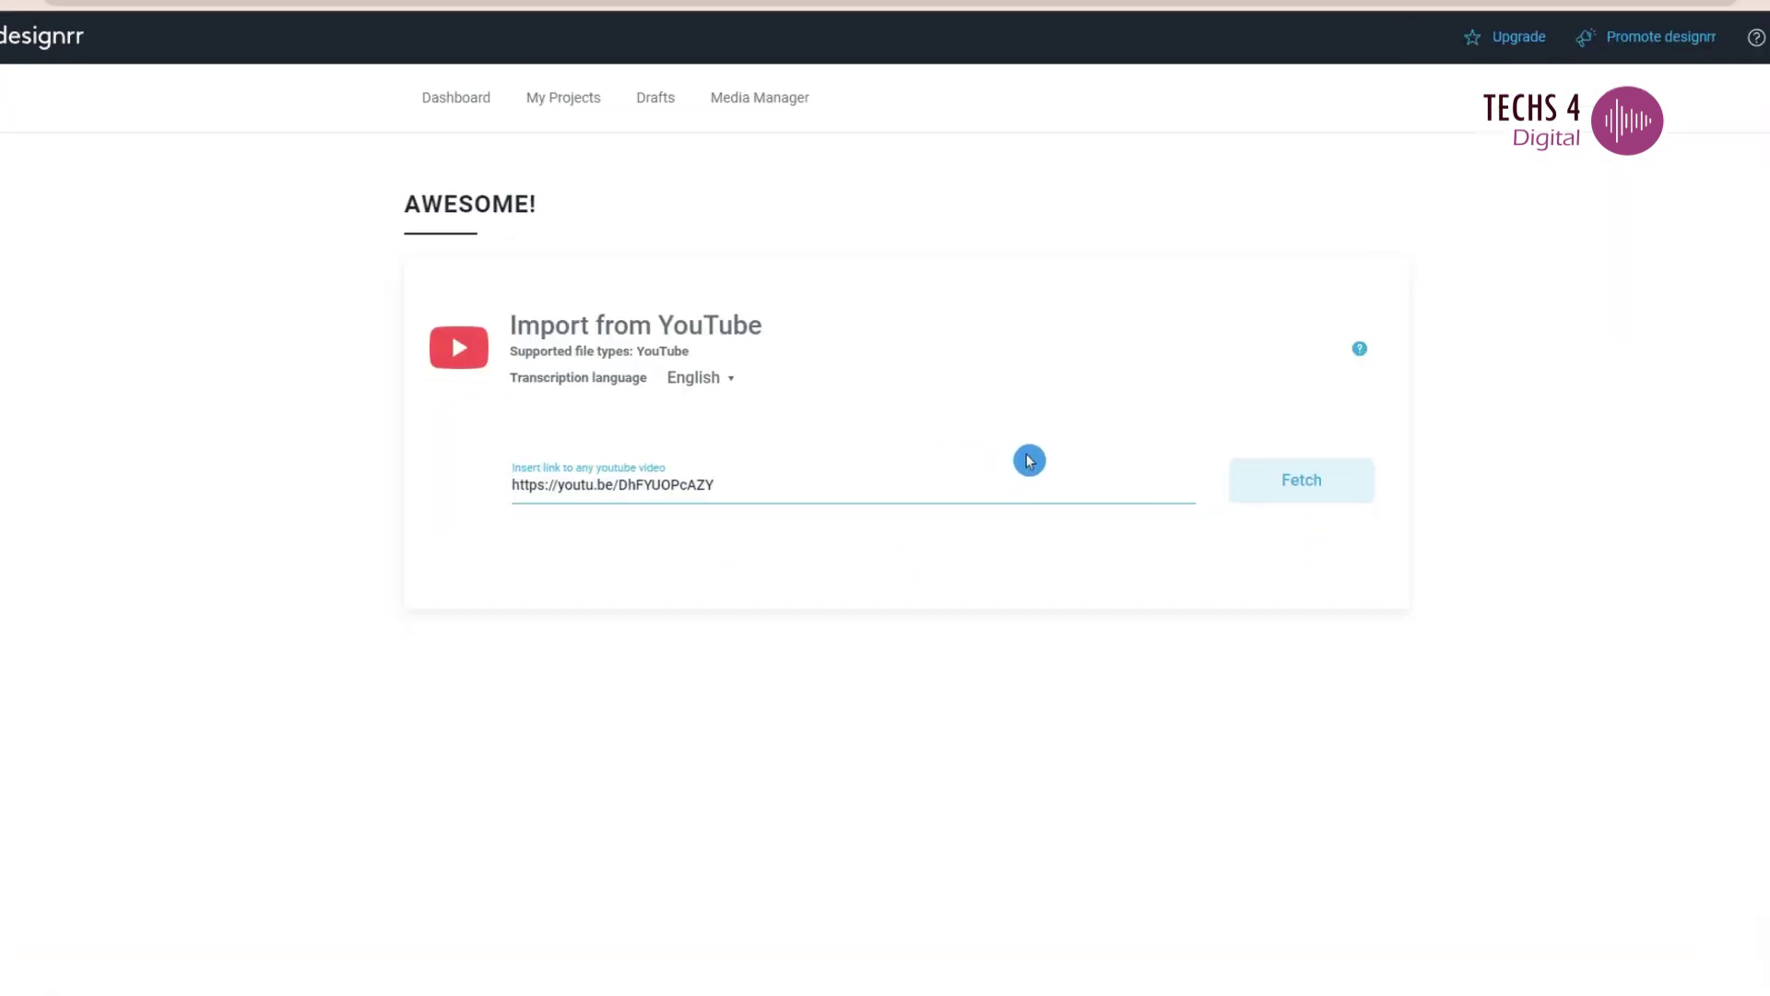
left_click(1332, 497)
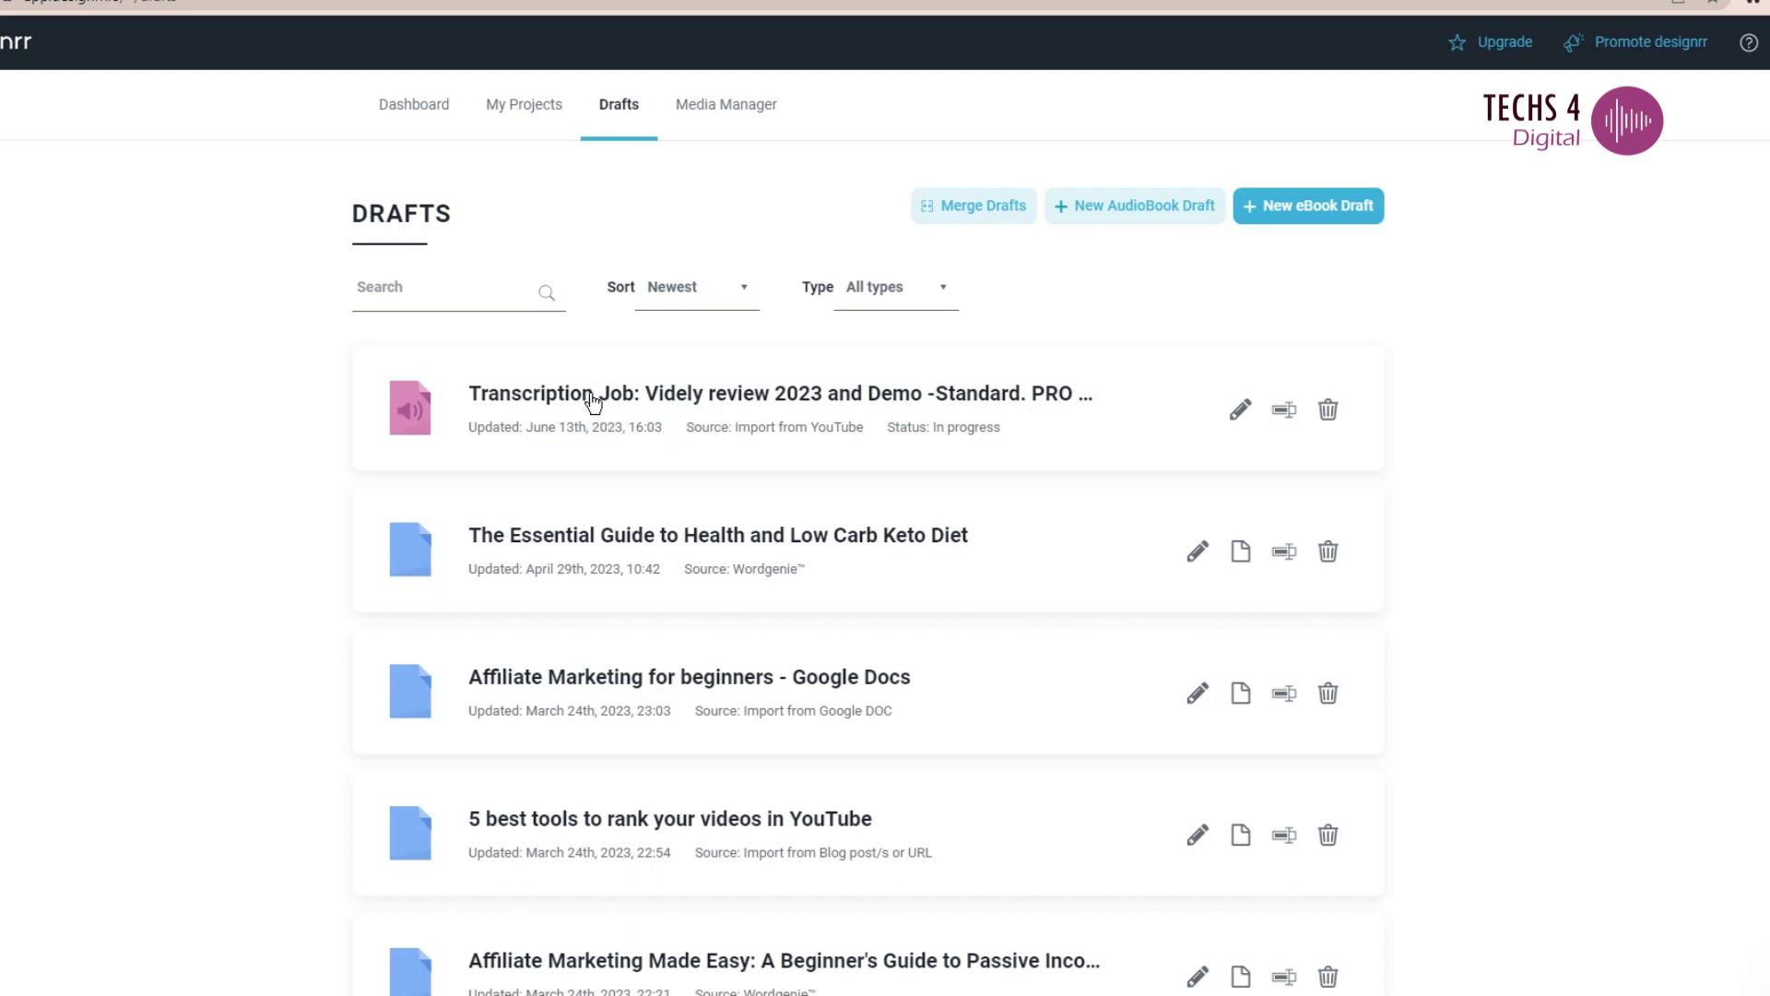
left_click(913, 403)
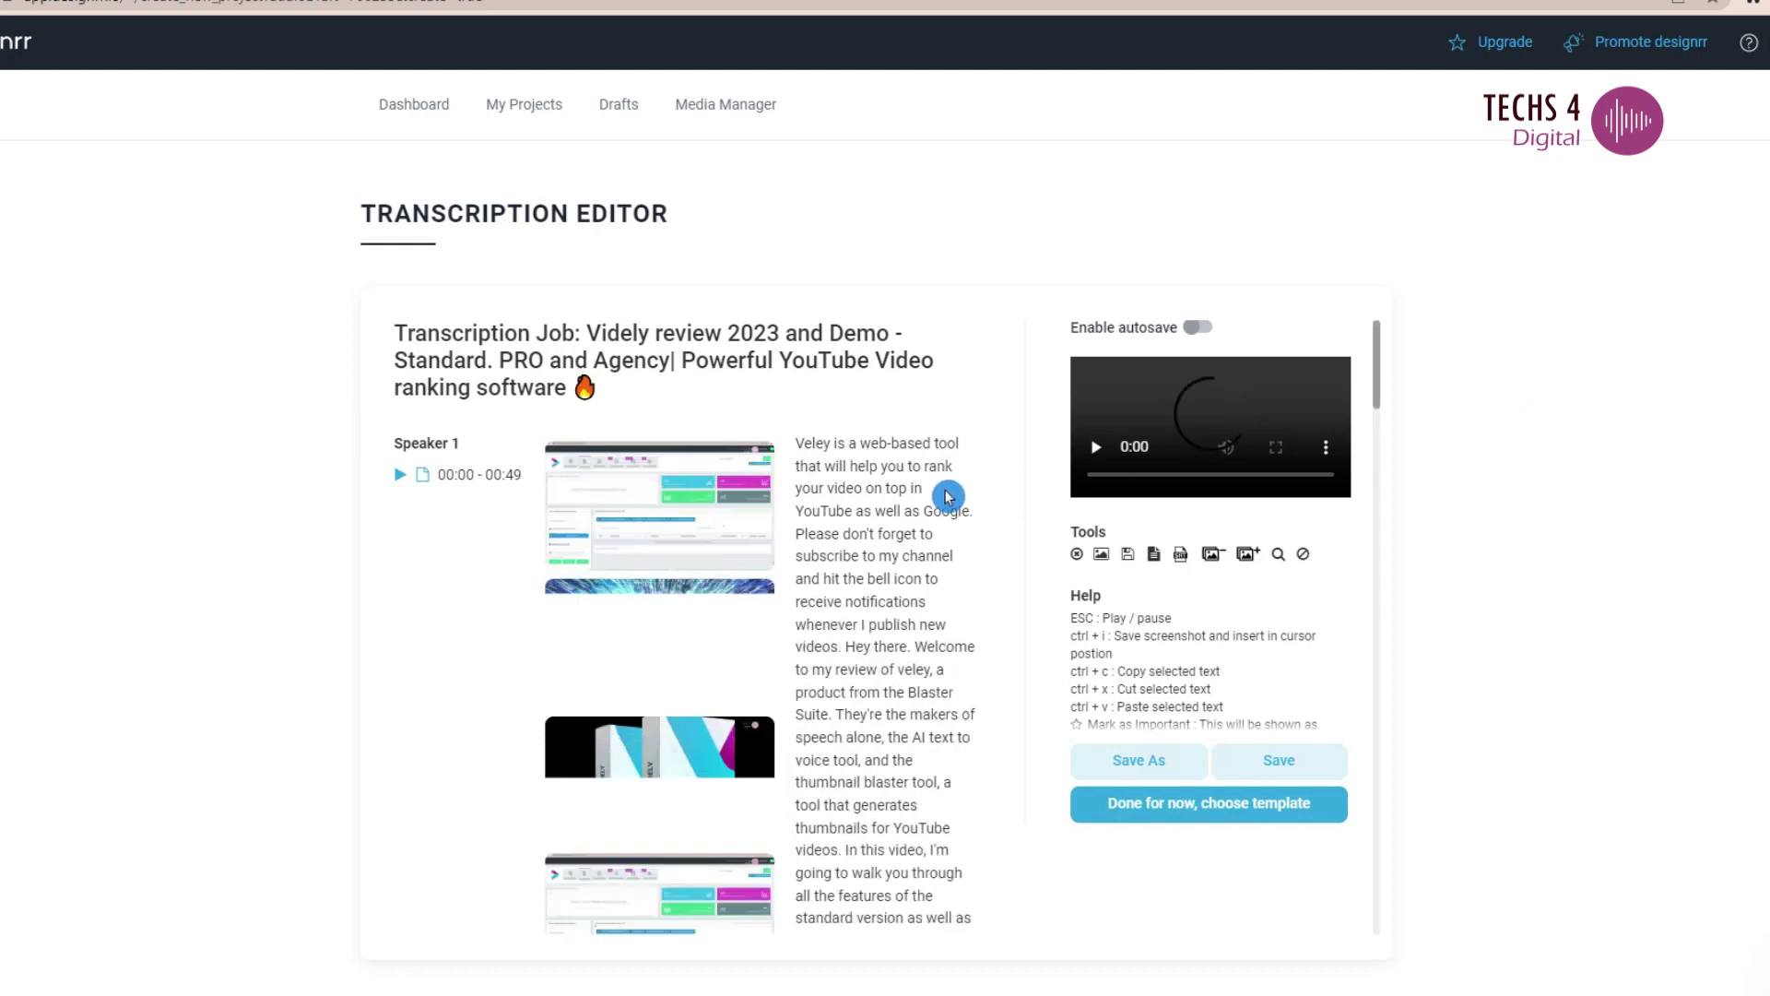
scroll(948, 496, "down", 5)
scroll(948, 496, "down", 15)
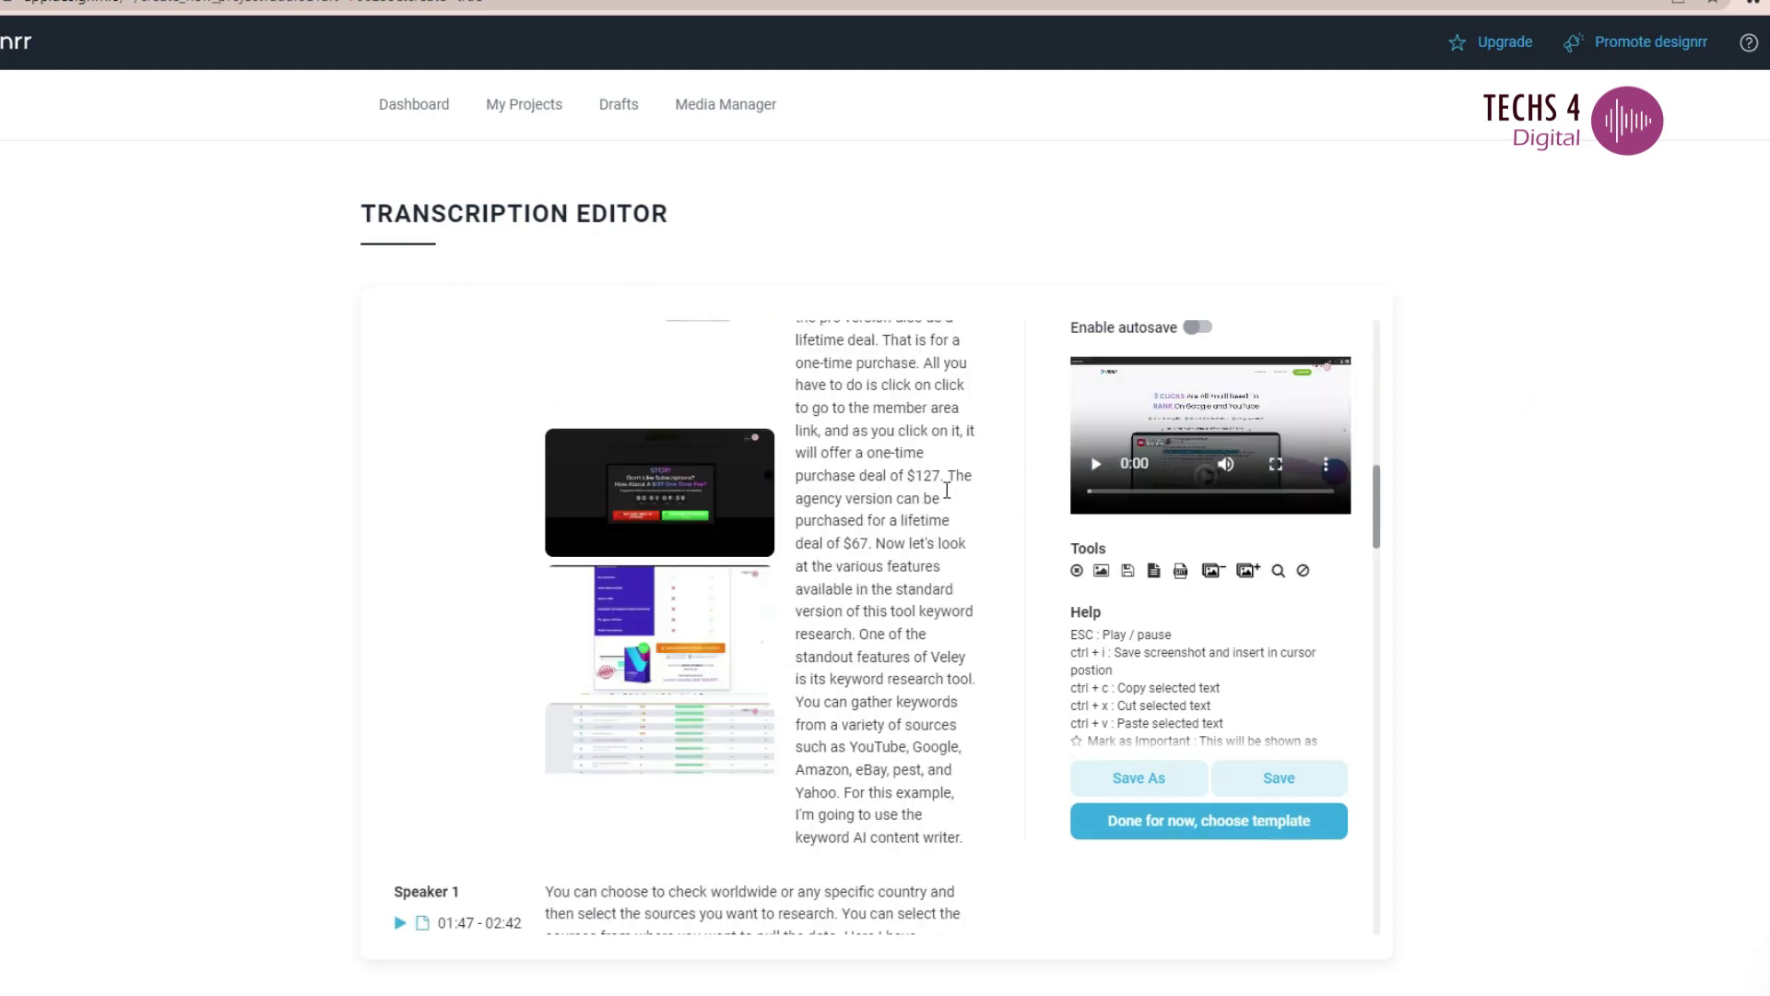
scroll(946, 498, "up", 3)
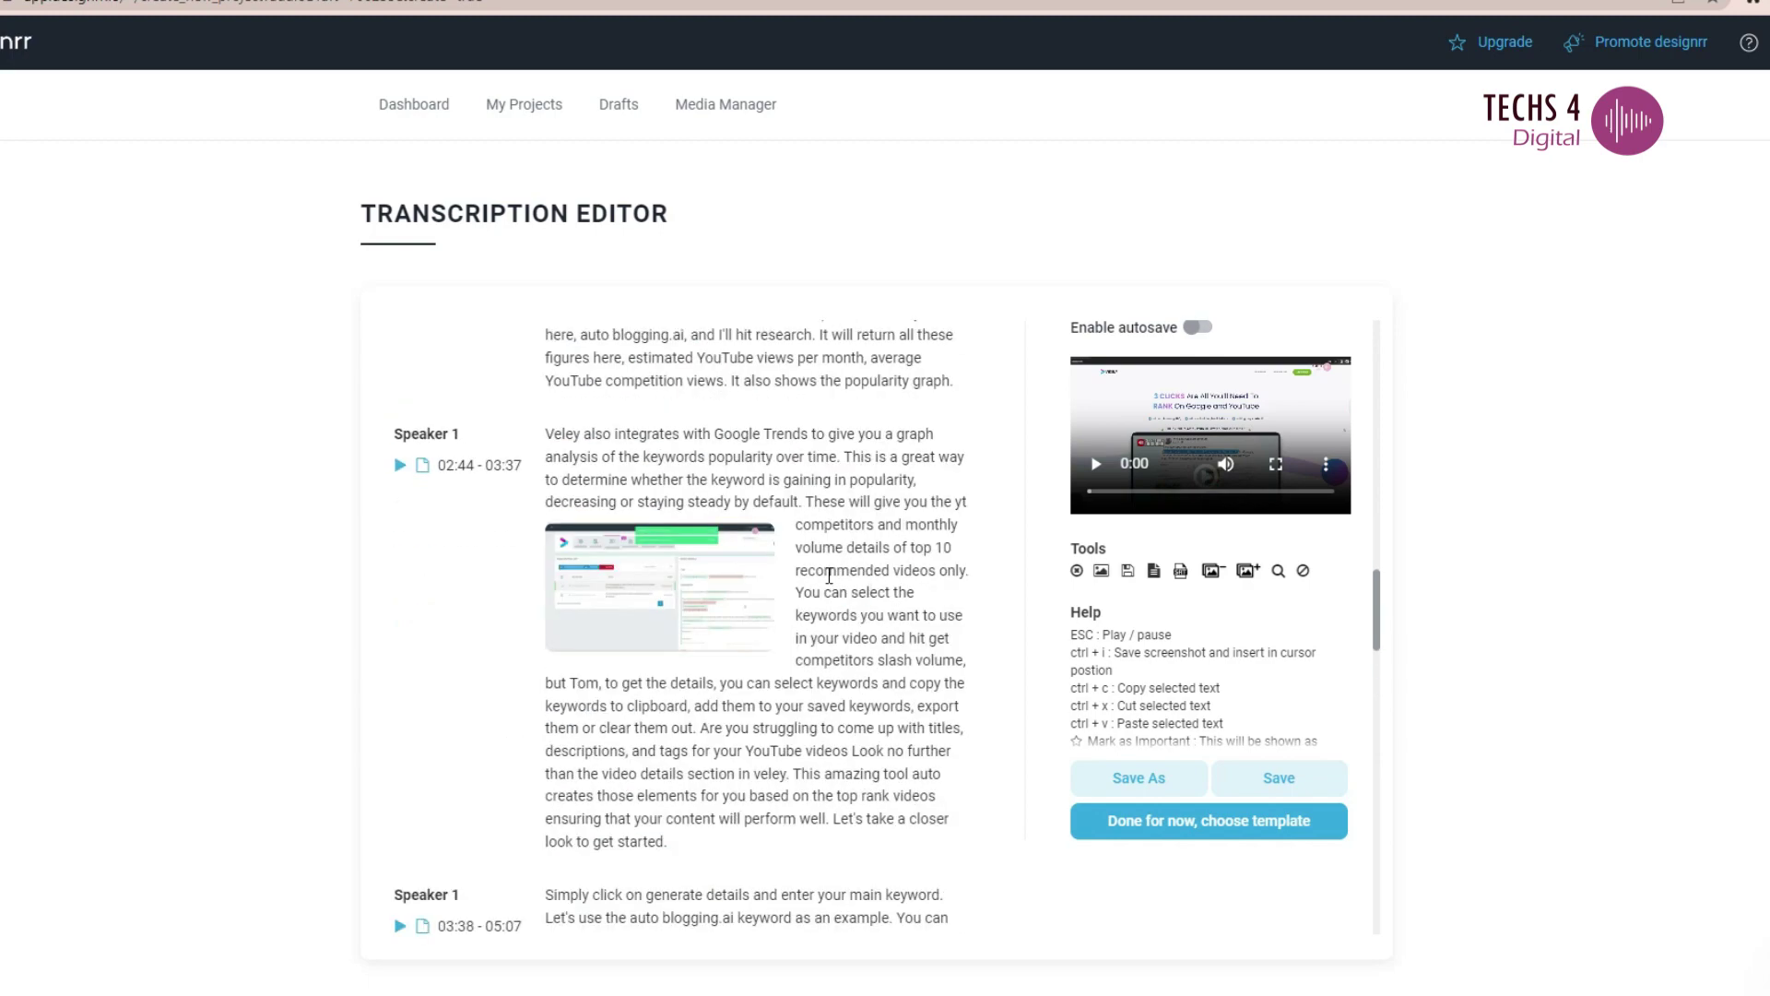
scroll(877, 611, "up", 15)
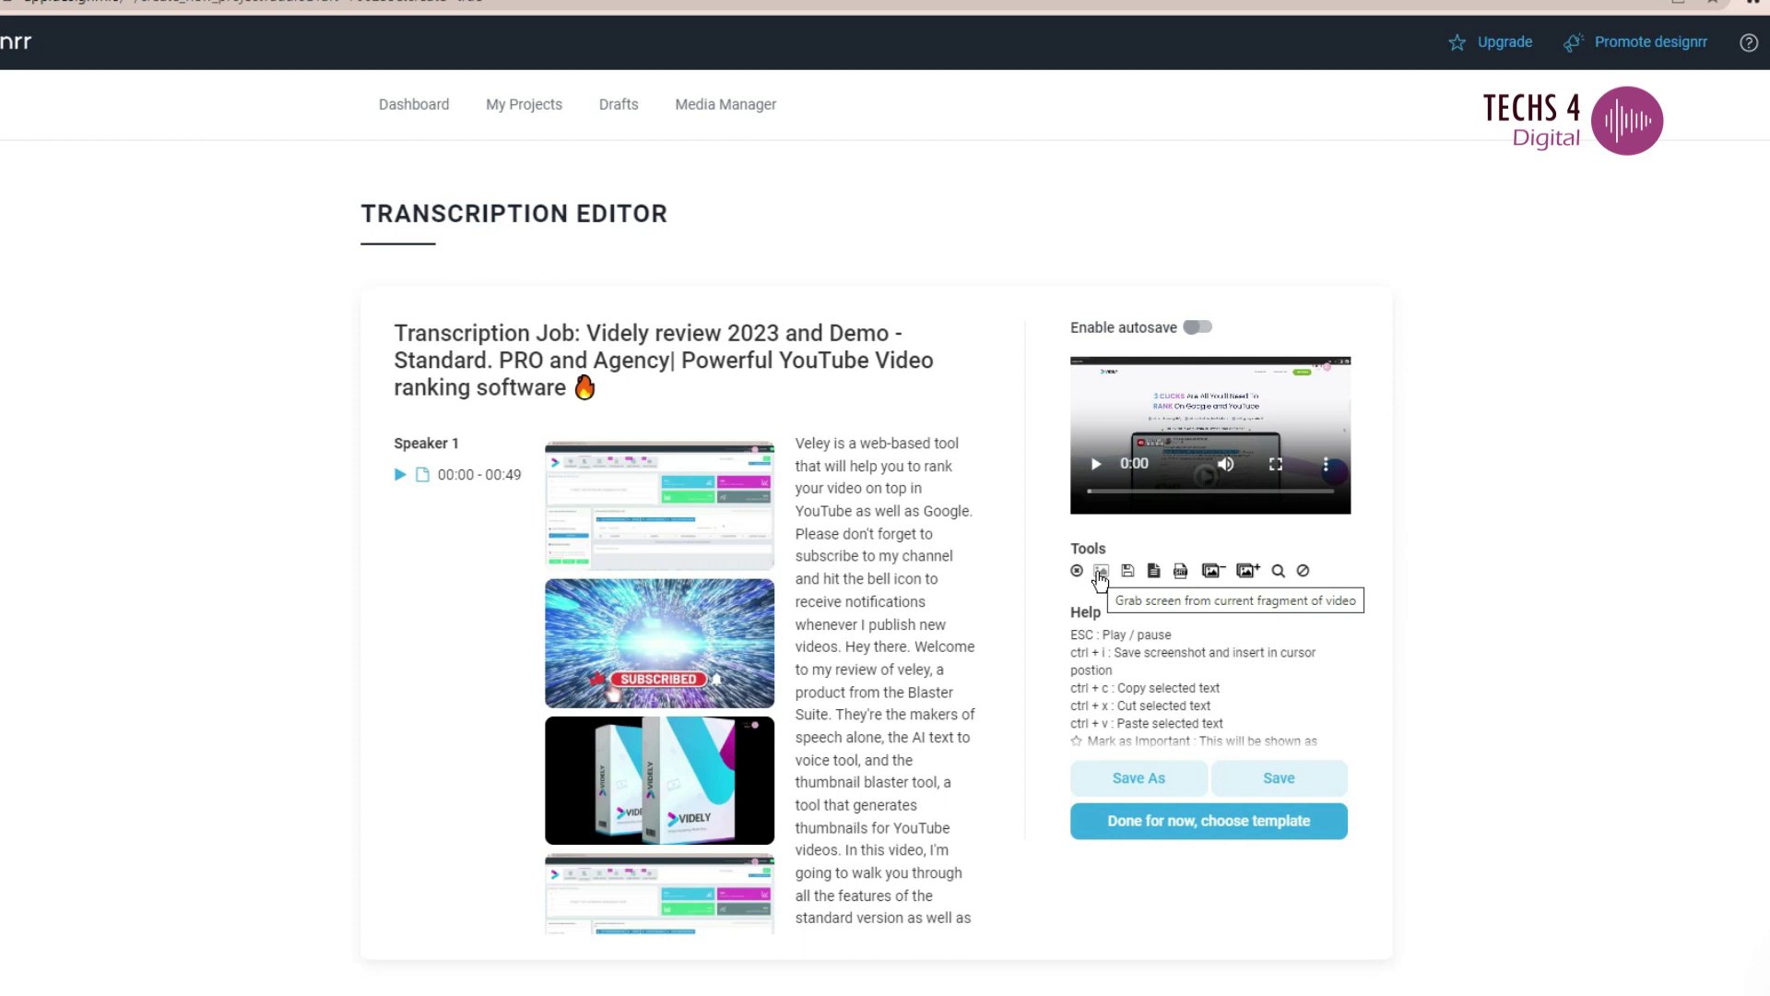
- Grab a screenshot of the video at about 0:57 into the transcript, then download the text
left_click(1106, 537)
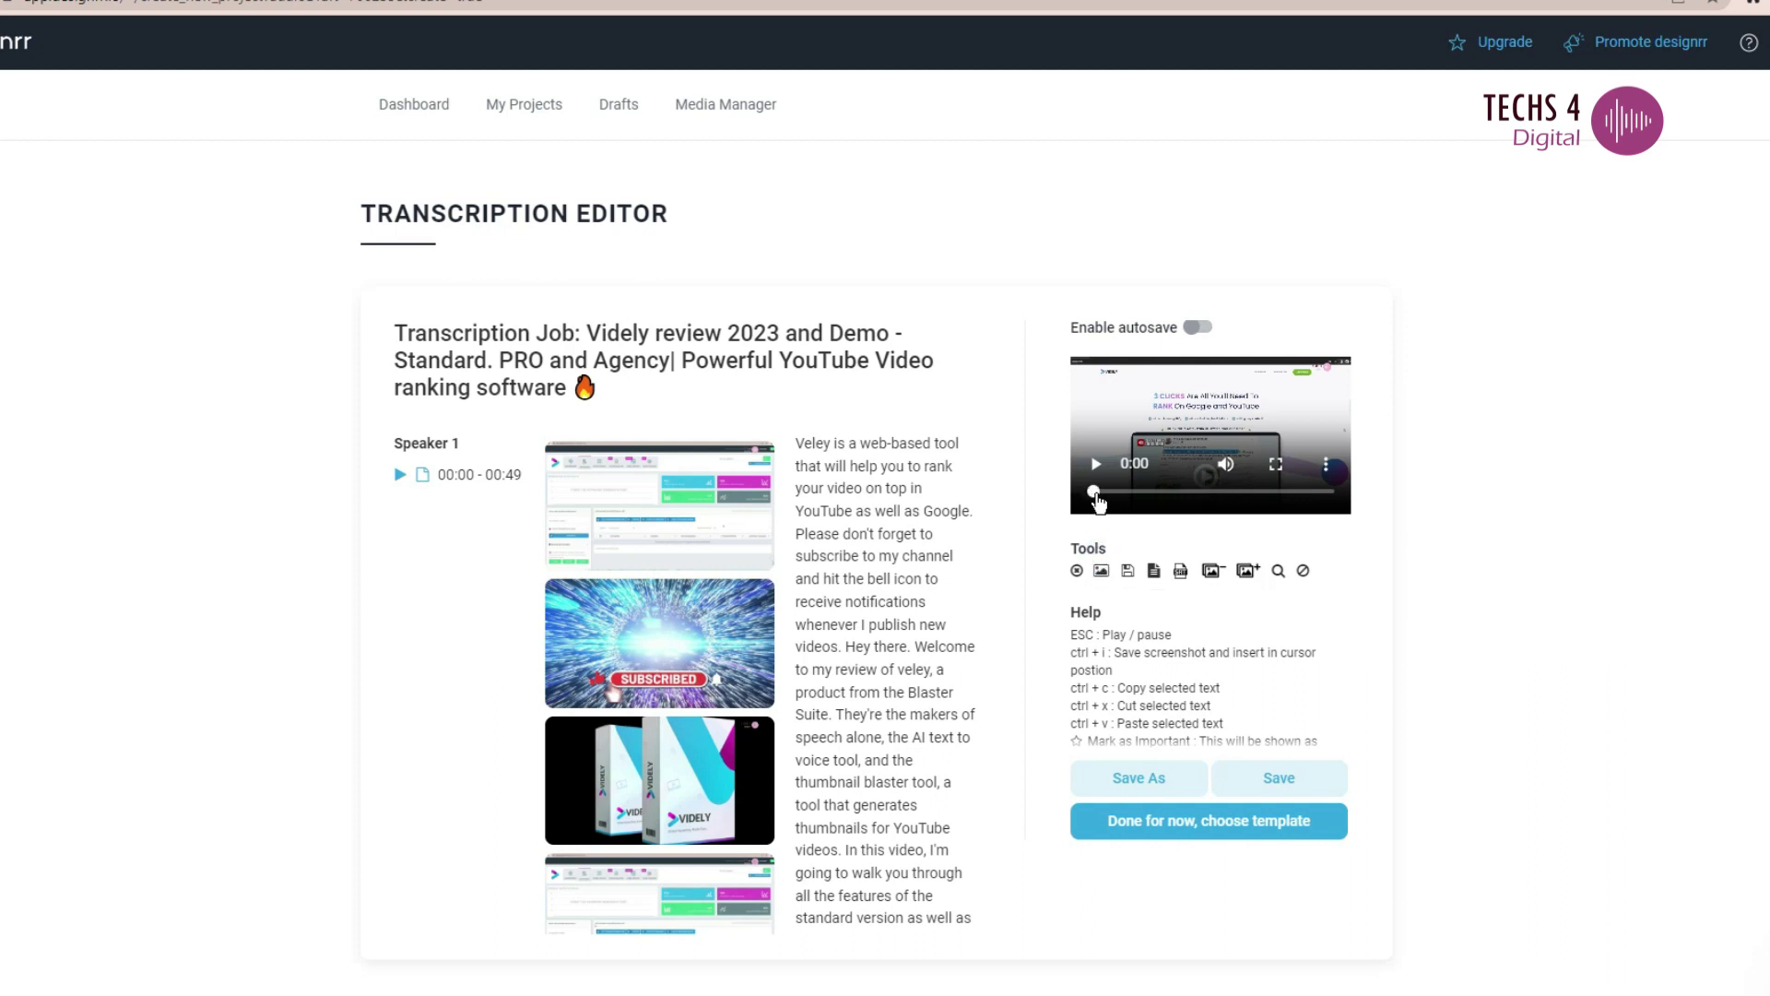
left_click_drag(1113, 498, 1121, 499)
left_click(1096, 464)
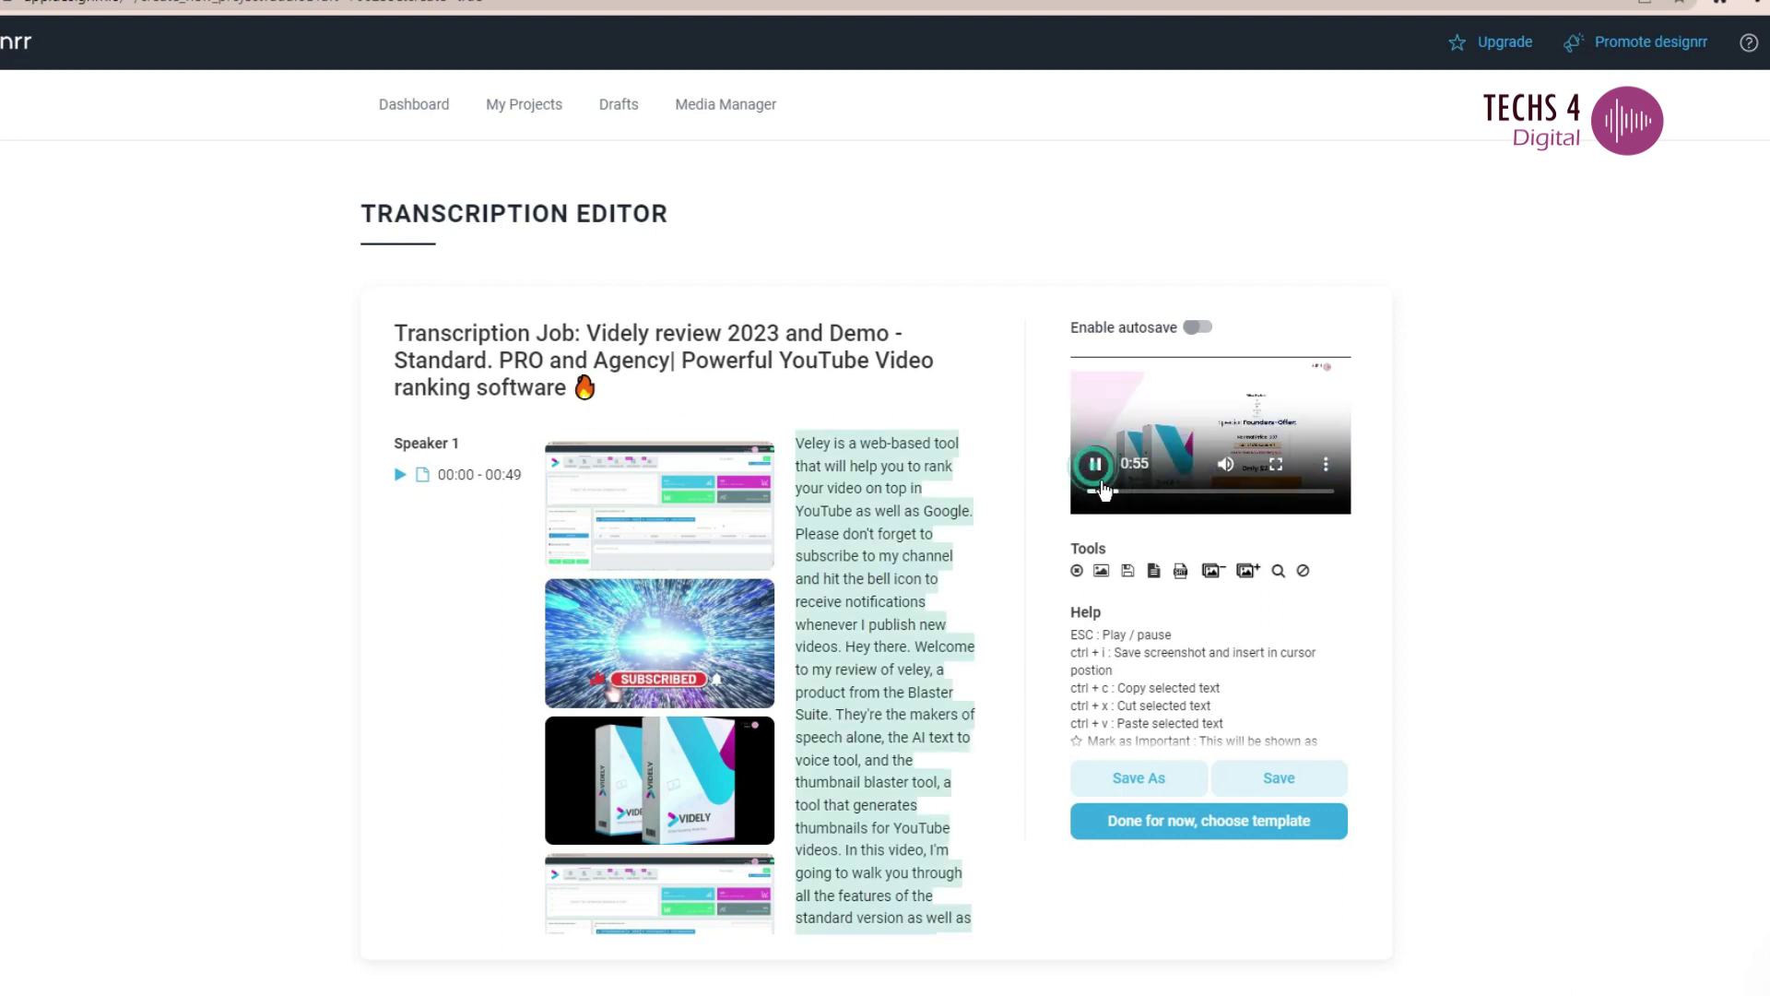
left_click(1103, 574)
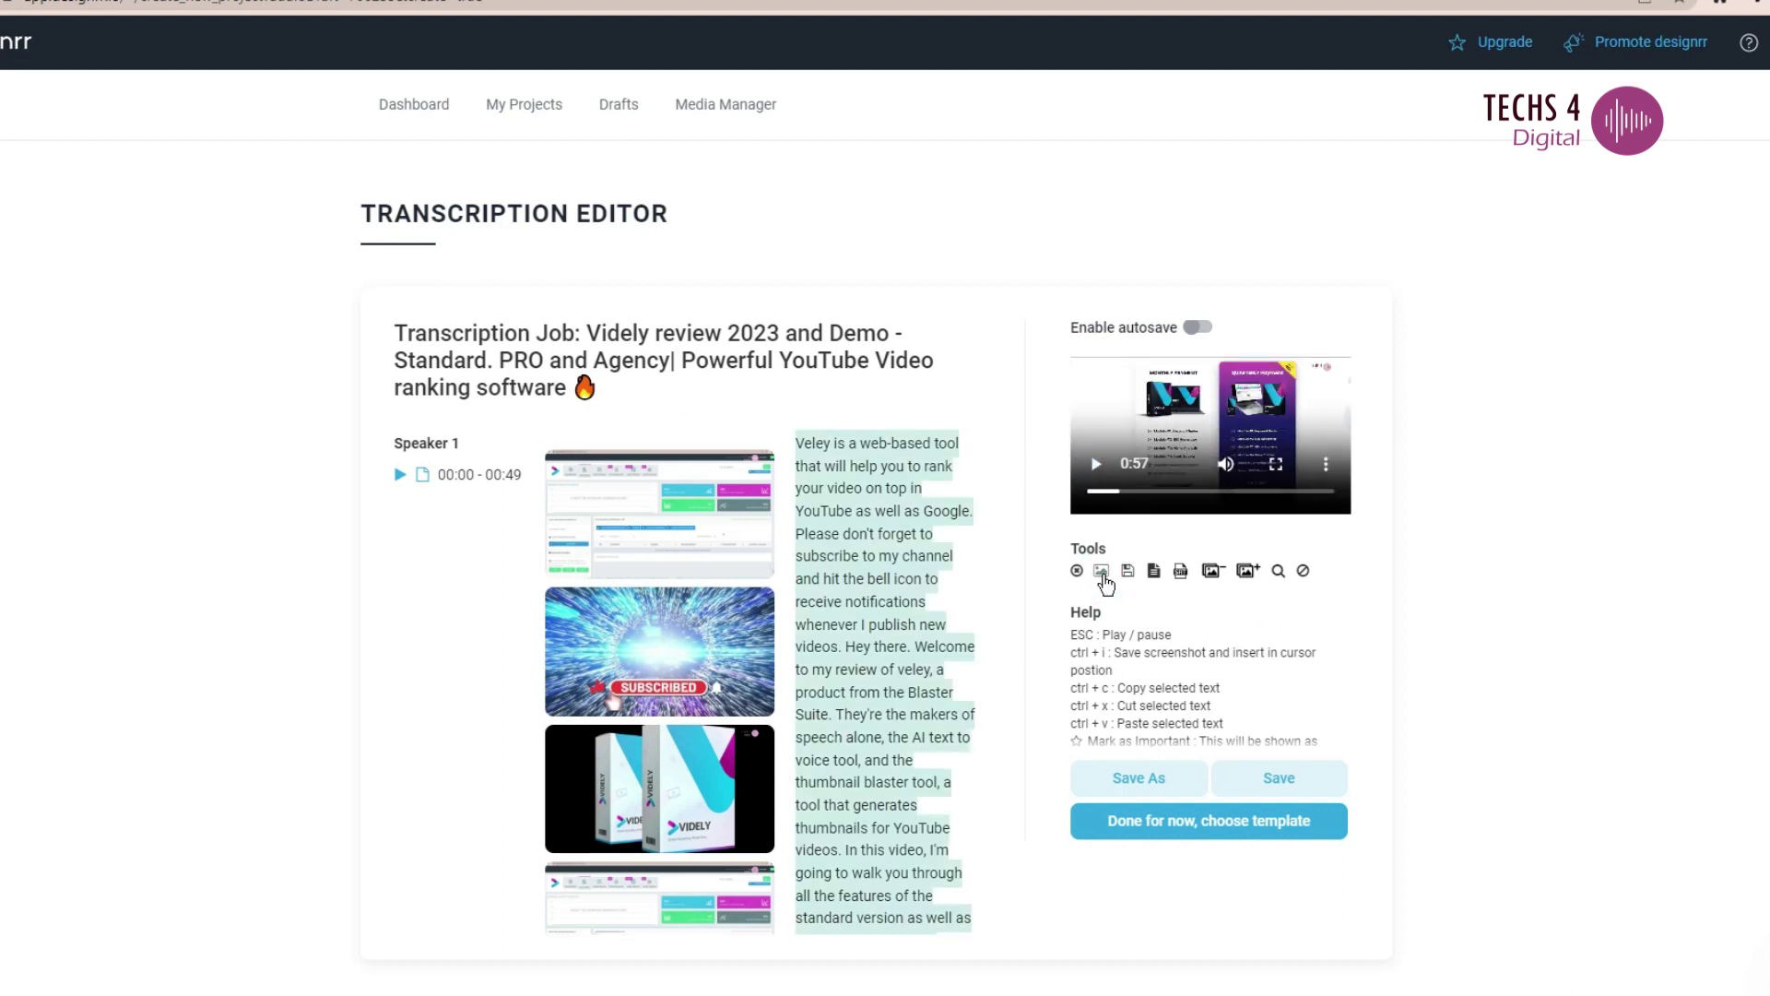
left_click(1163, 581)
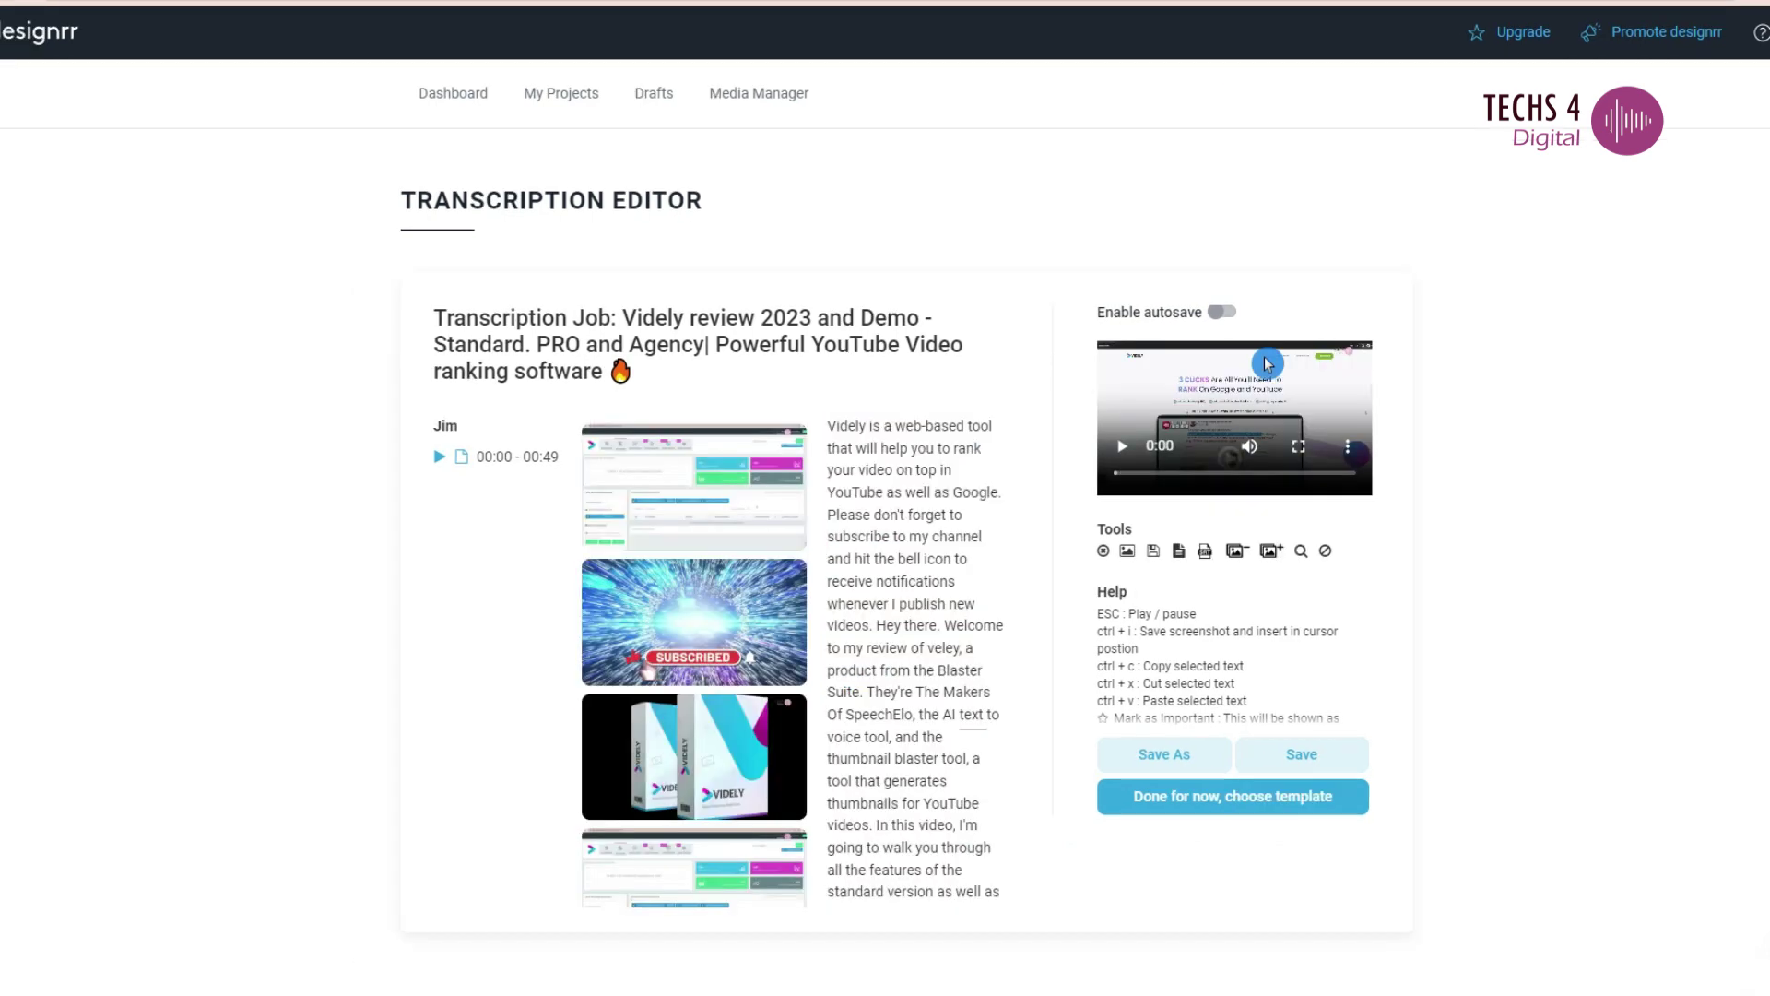
- Try Search & replace, then open the filler-word removal prompt for Ahm, Ah and Uh
left_click(1301, 552)
left_click(911, 264)
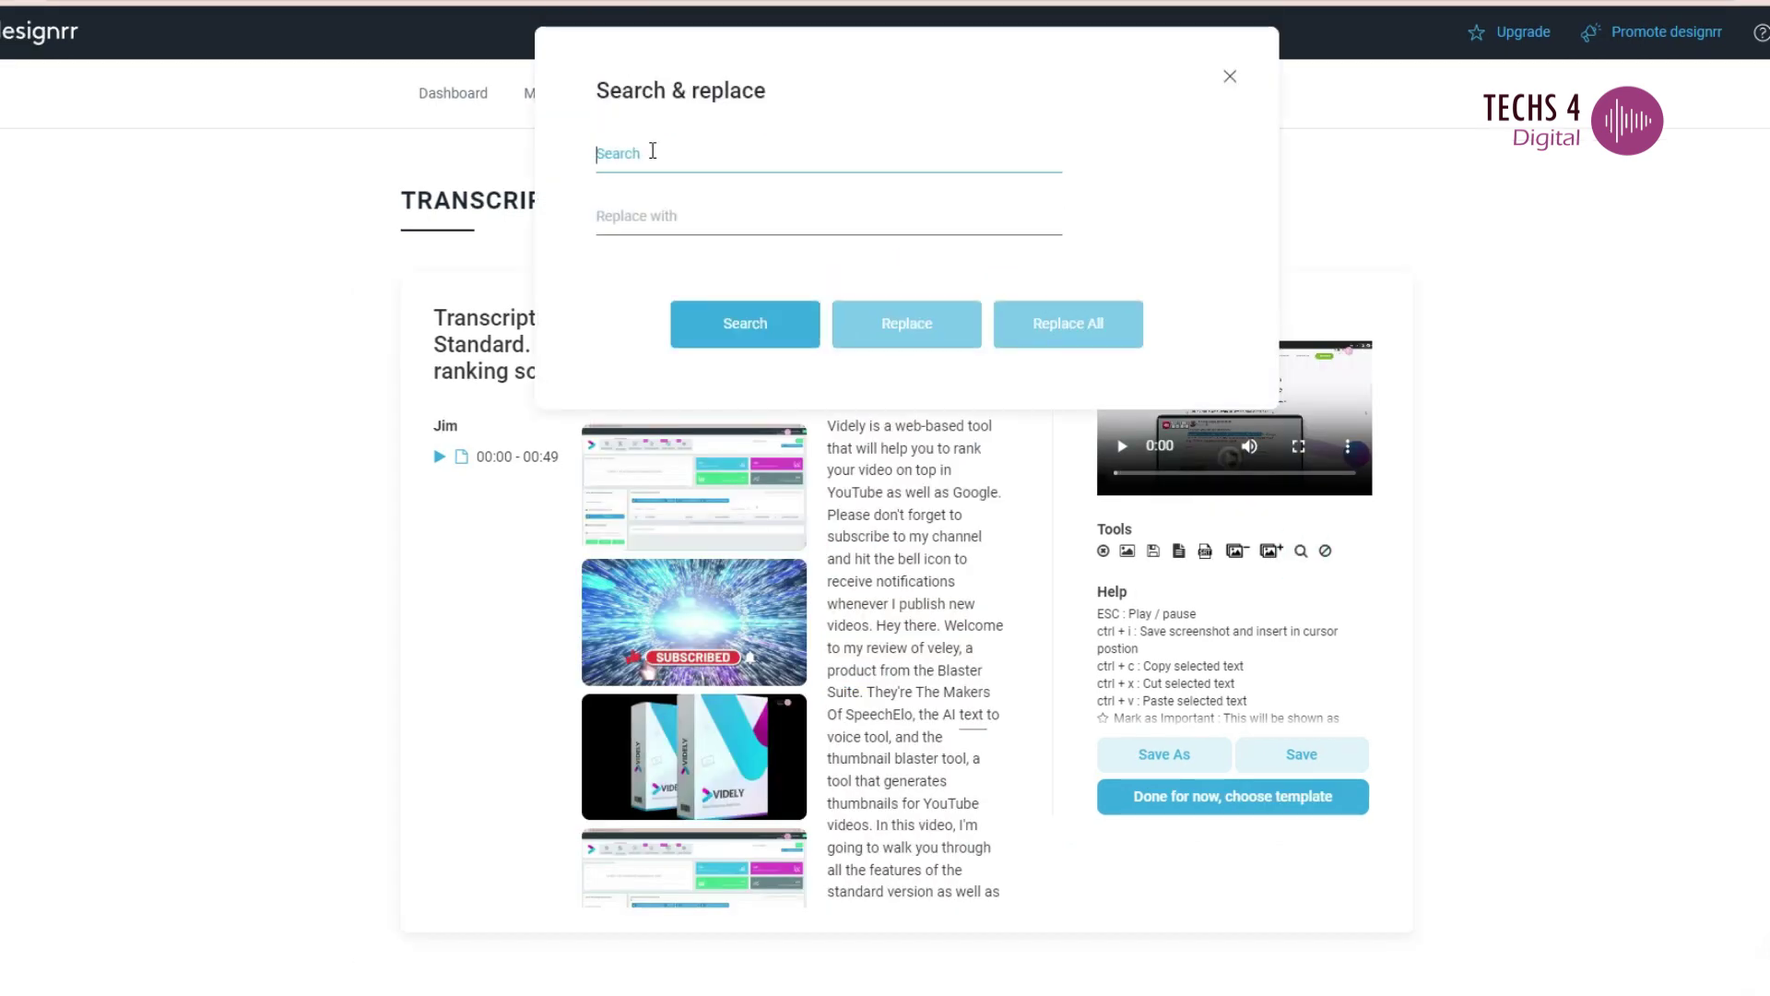
left_click(682, 161)
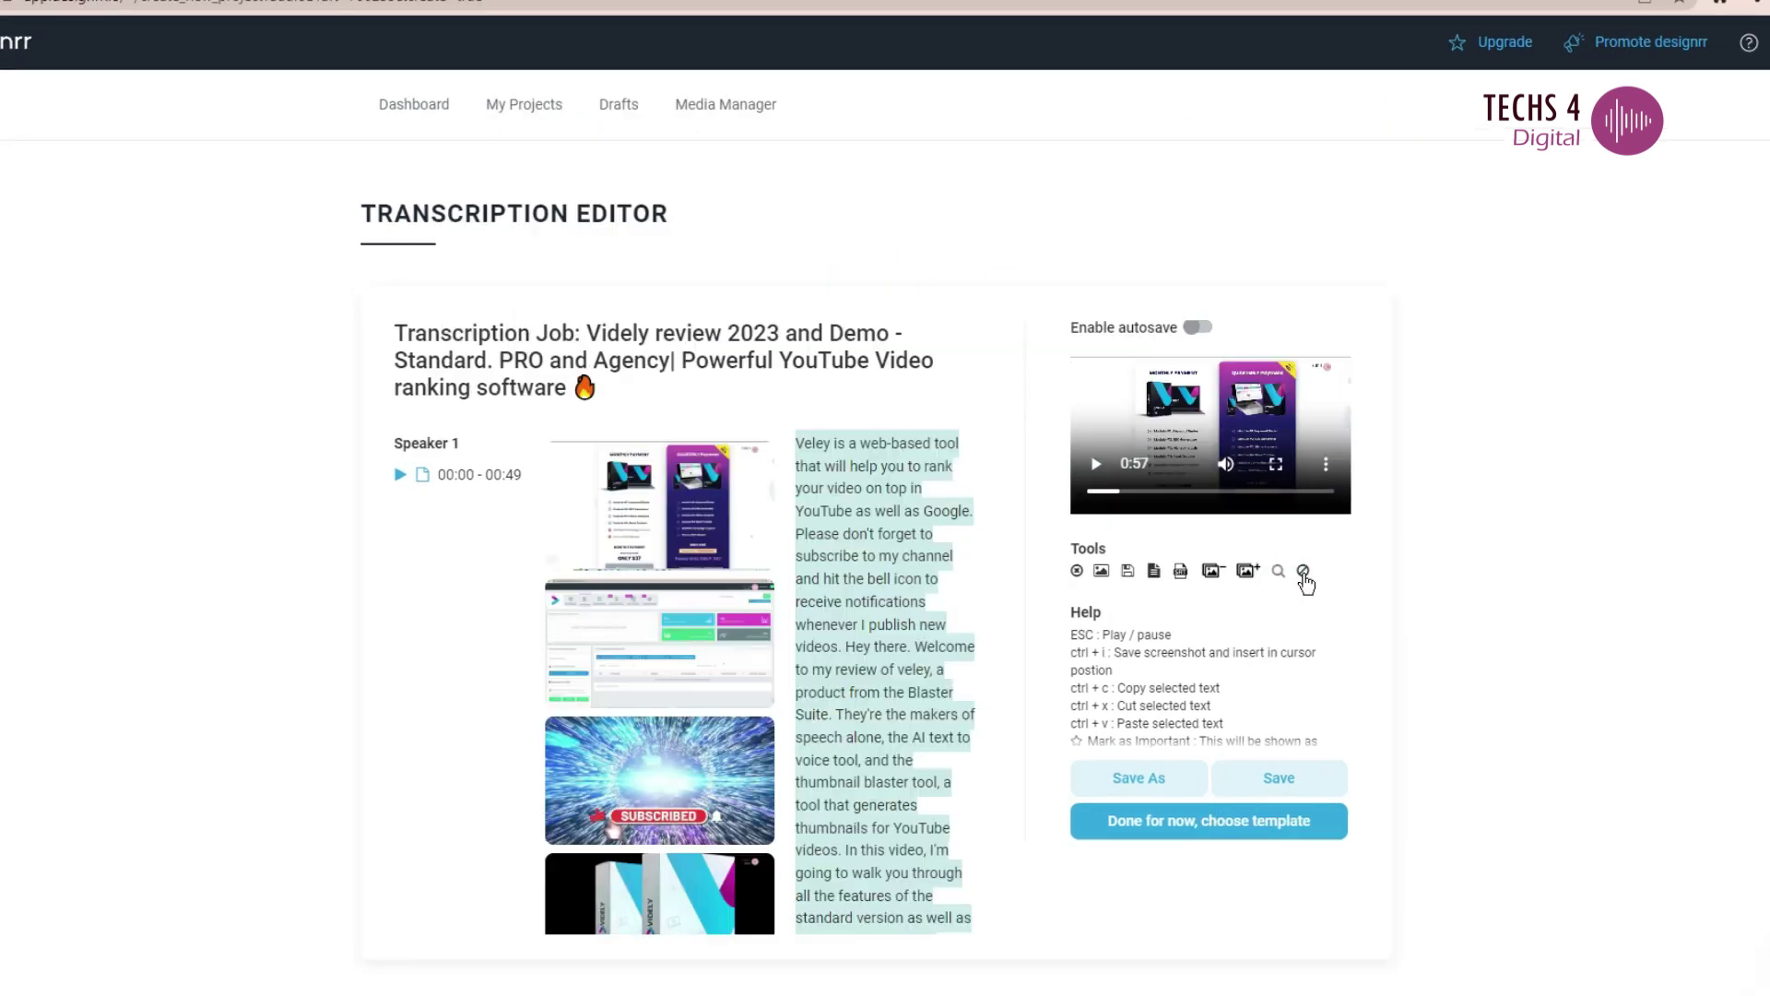
left_click(1324, 550)
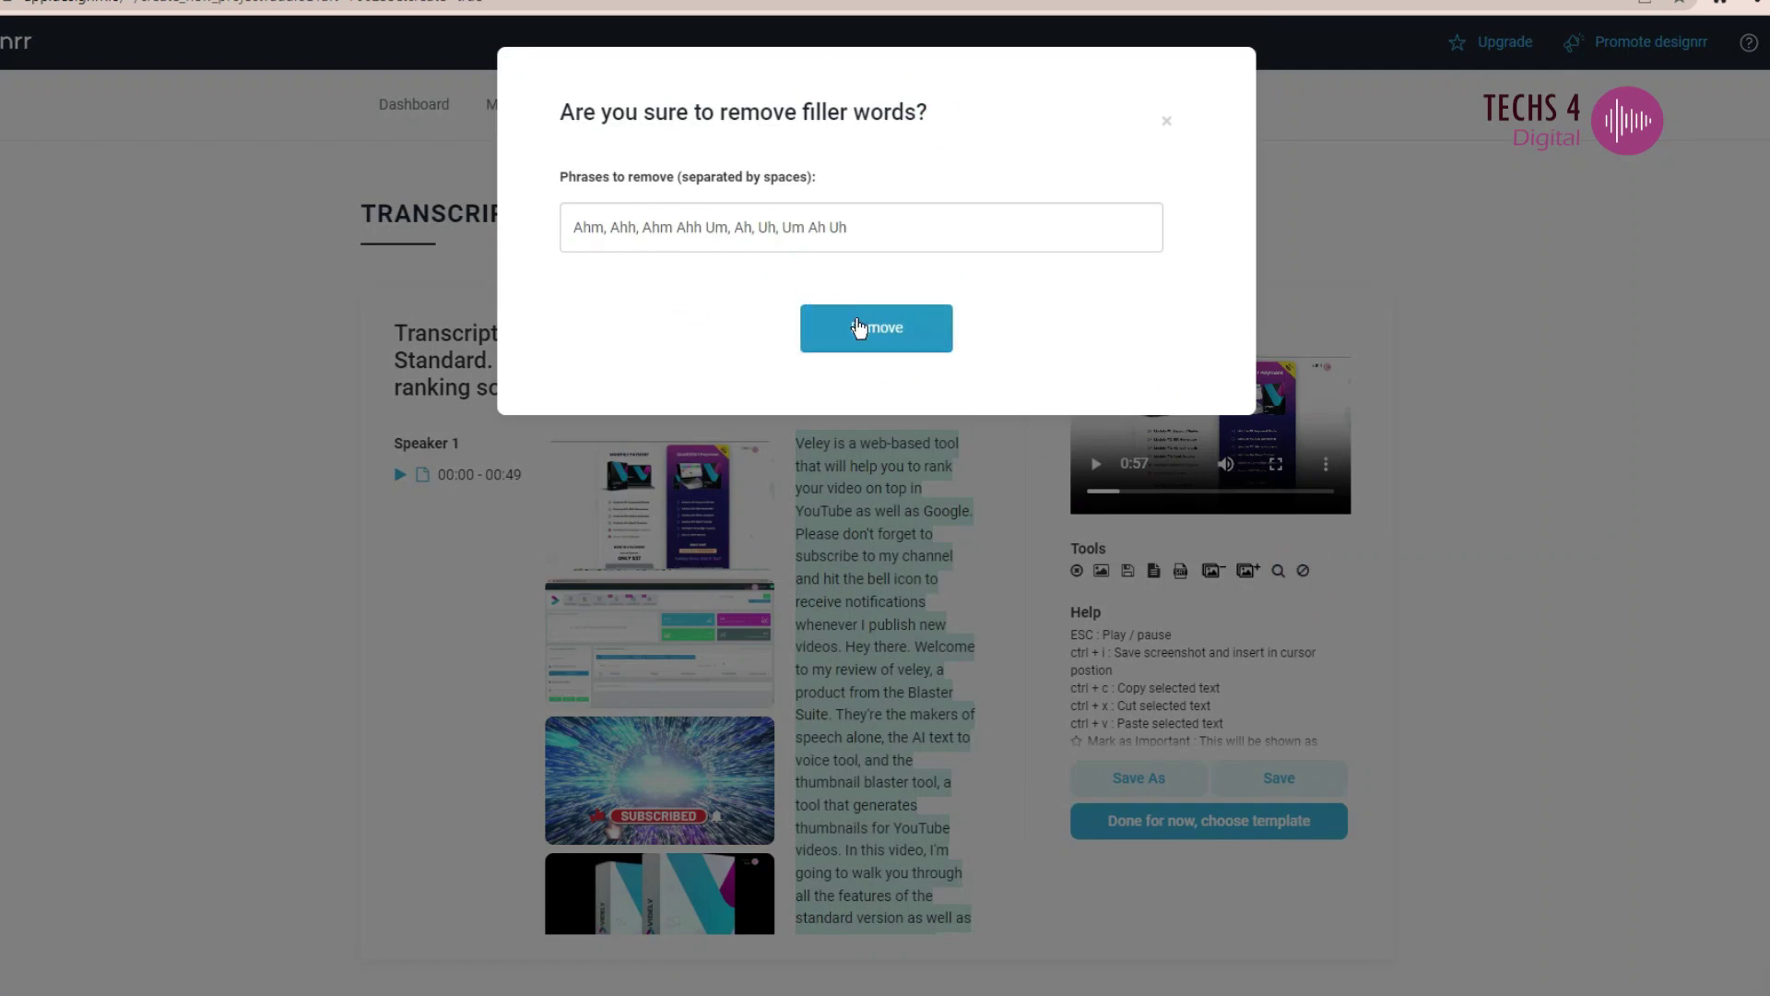
- Dismiss the filler-word prompt and save the transcript draft
left_click(1168, 130)
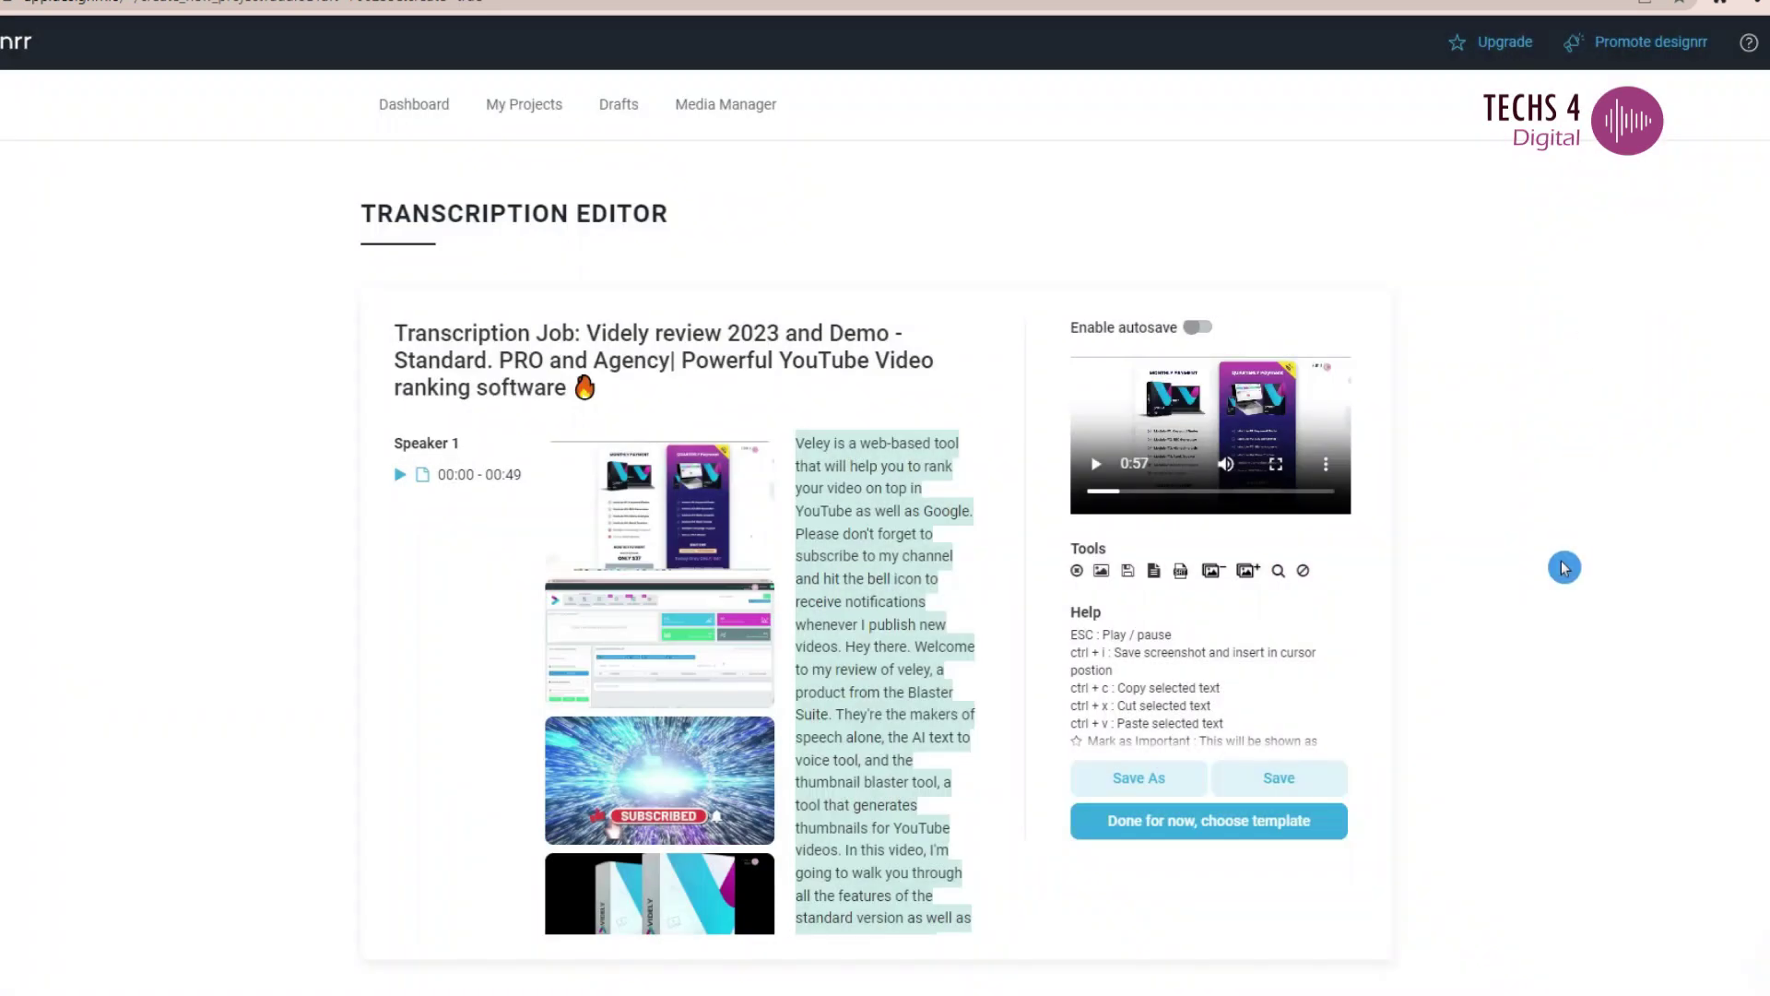
left_click(1173, 778)
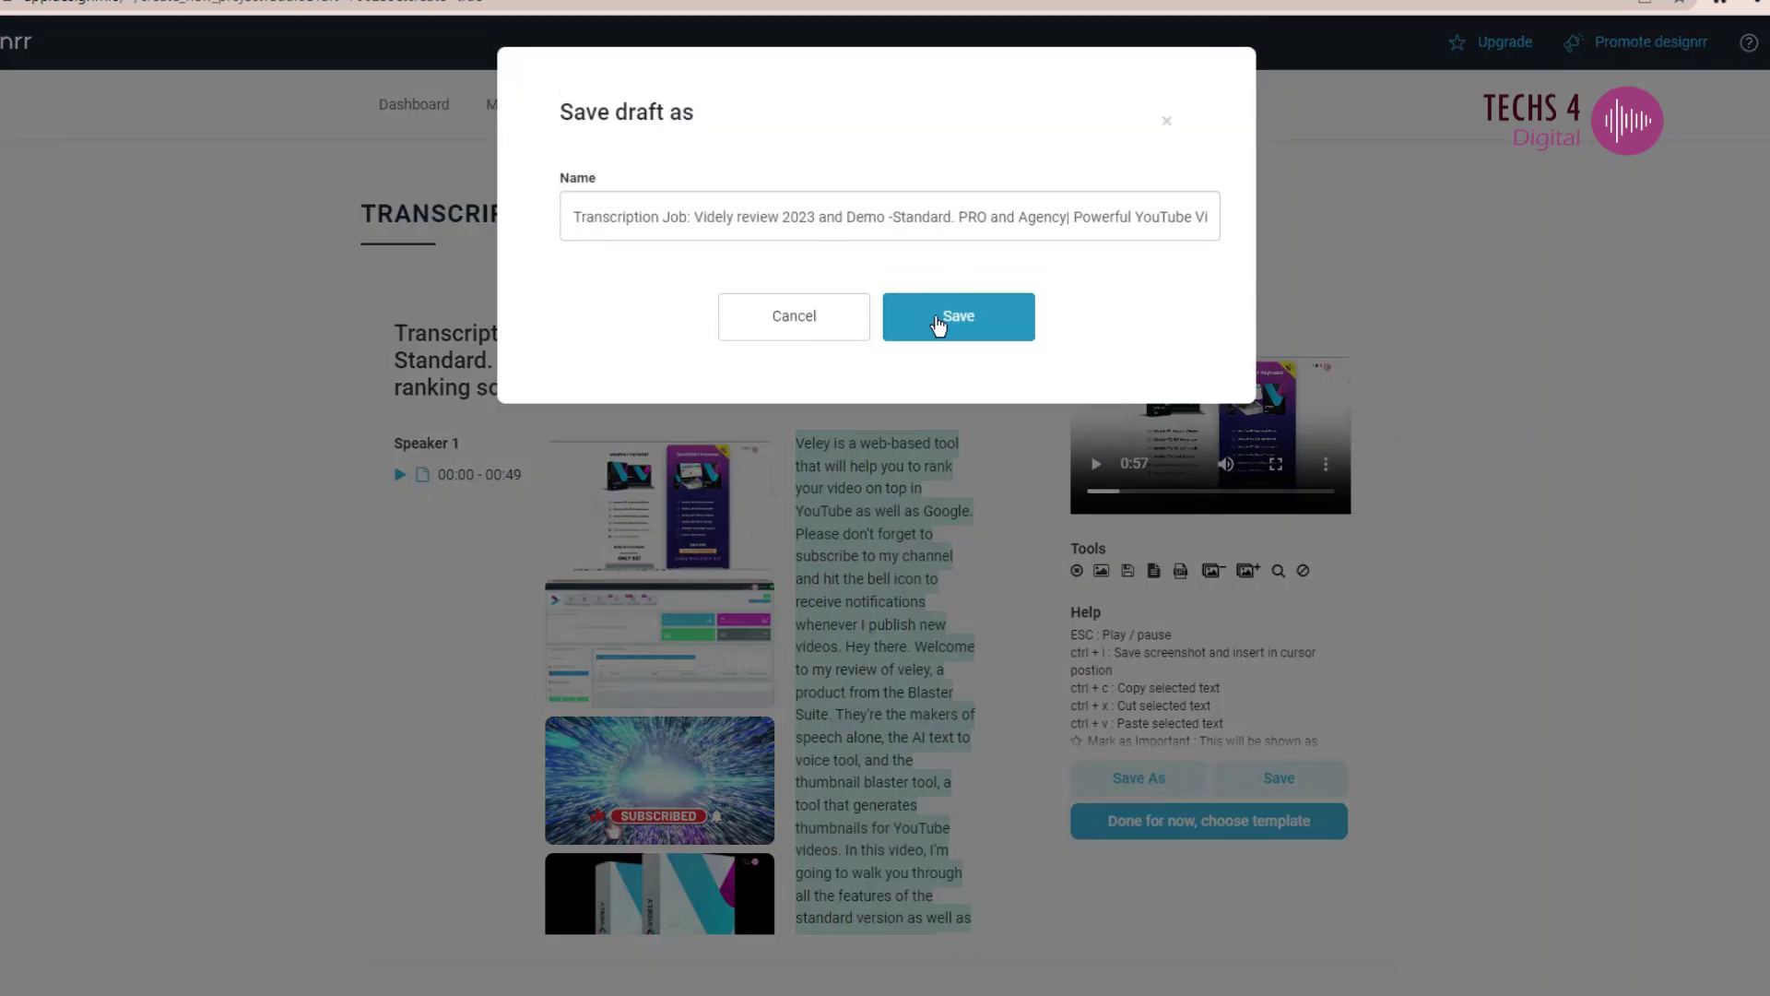
key("Return")
- Search the templates for 'vide' and build the e-book from Video Marketing 1-05
left_click(1273, 818)
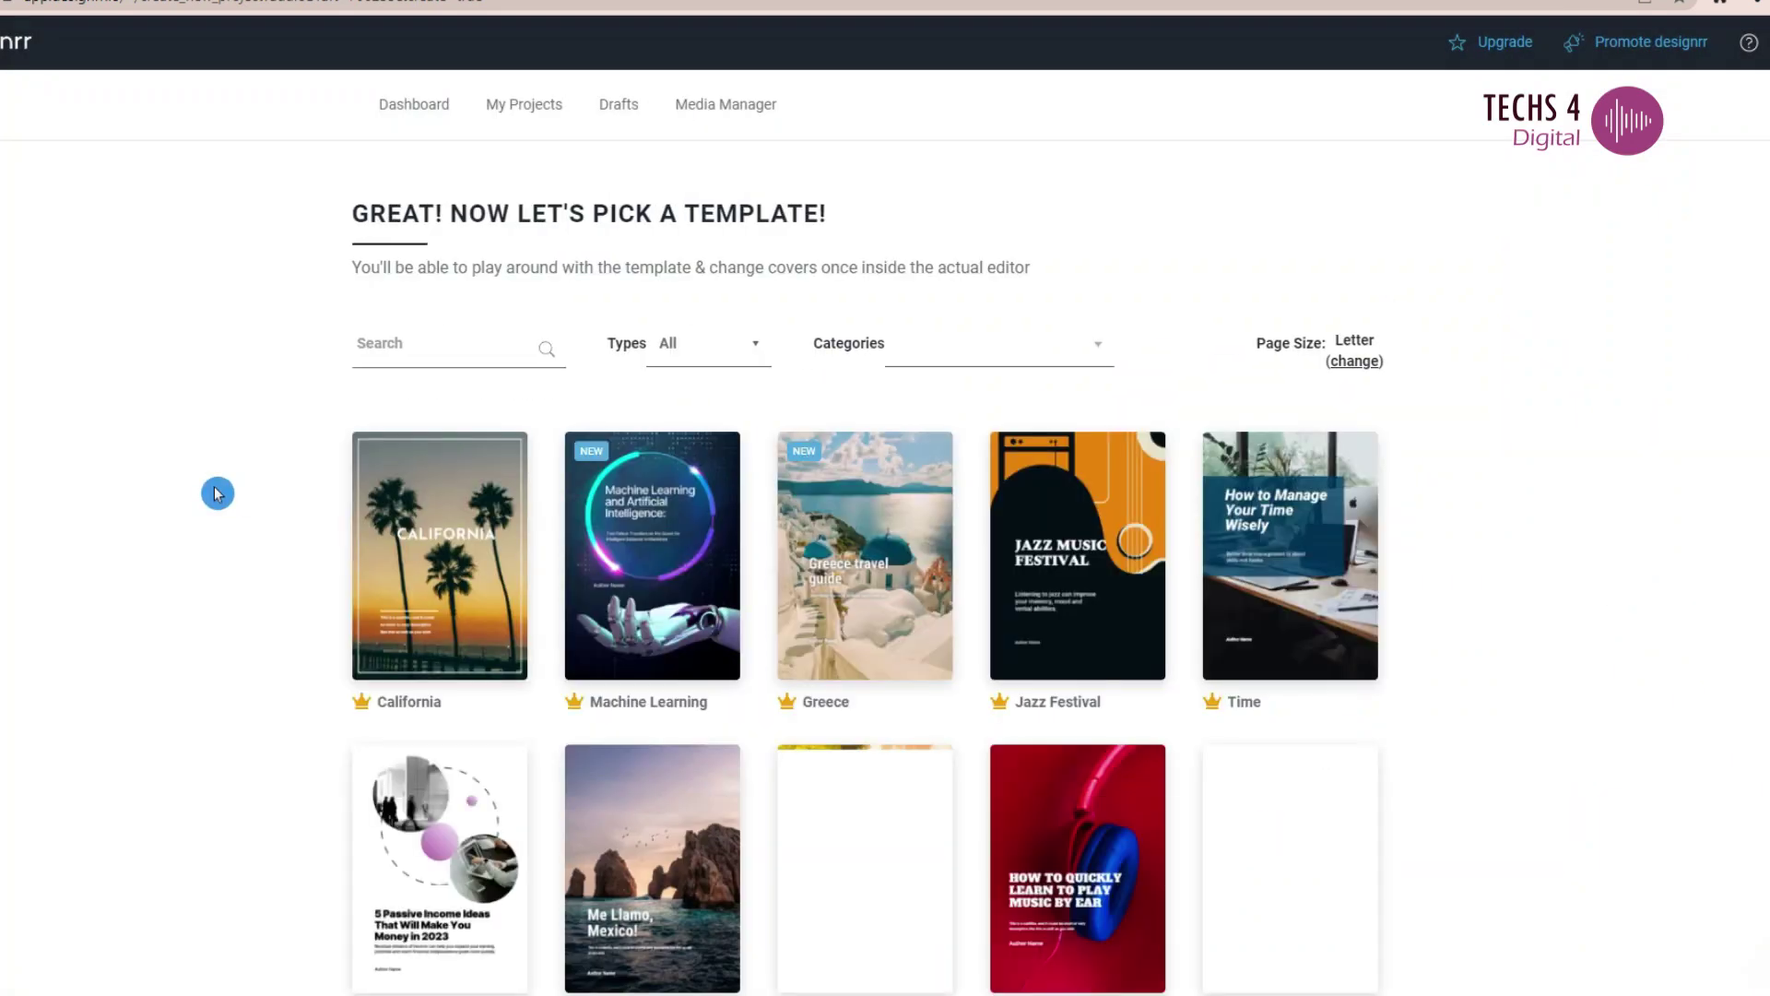
scroll(1501, 665, "down", 3)
scroll(1500, 665, "down", 5)
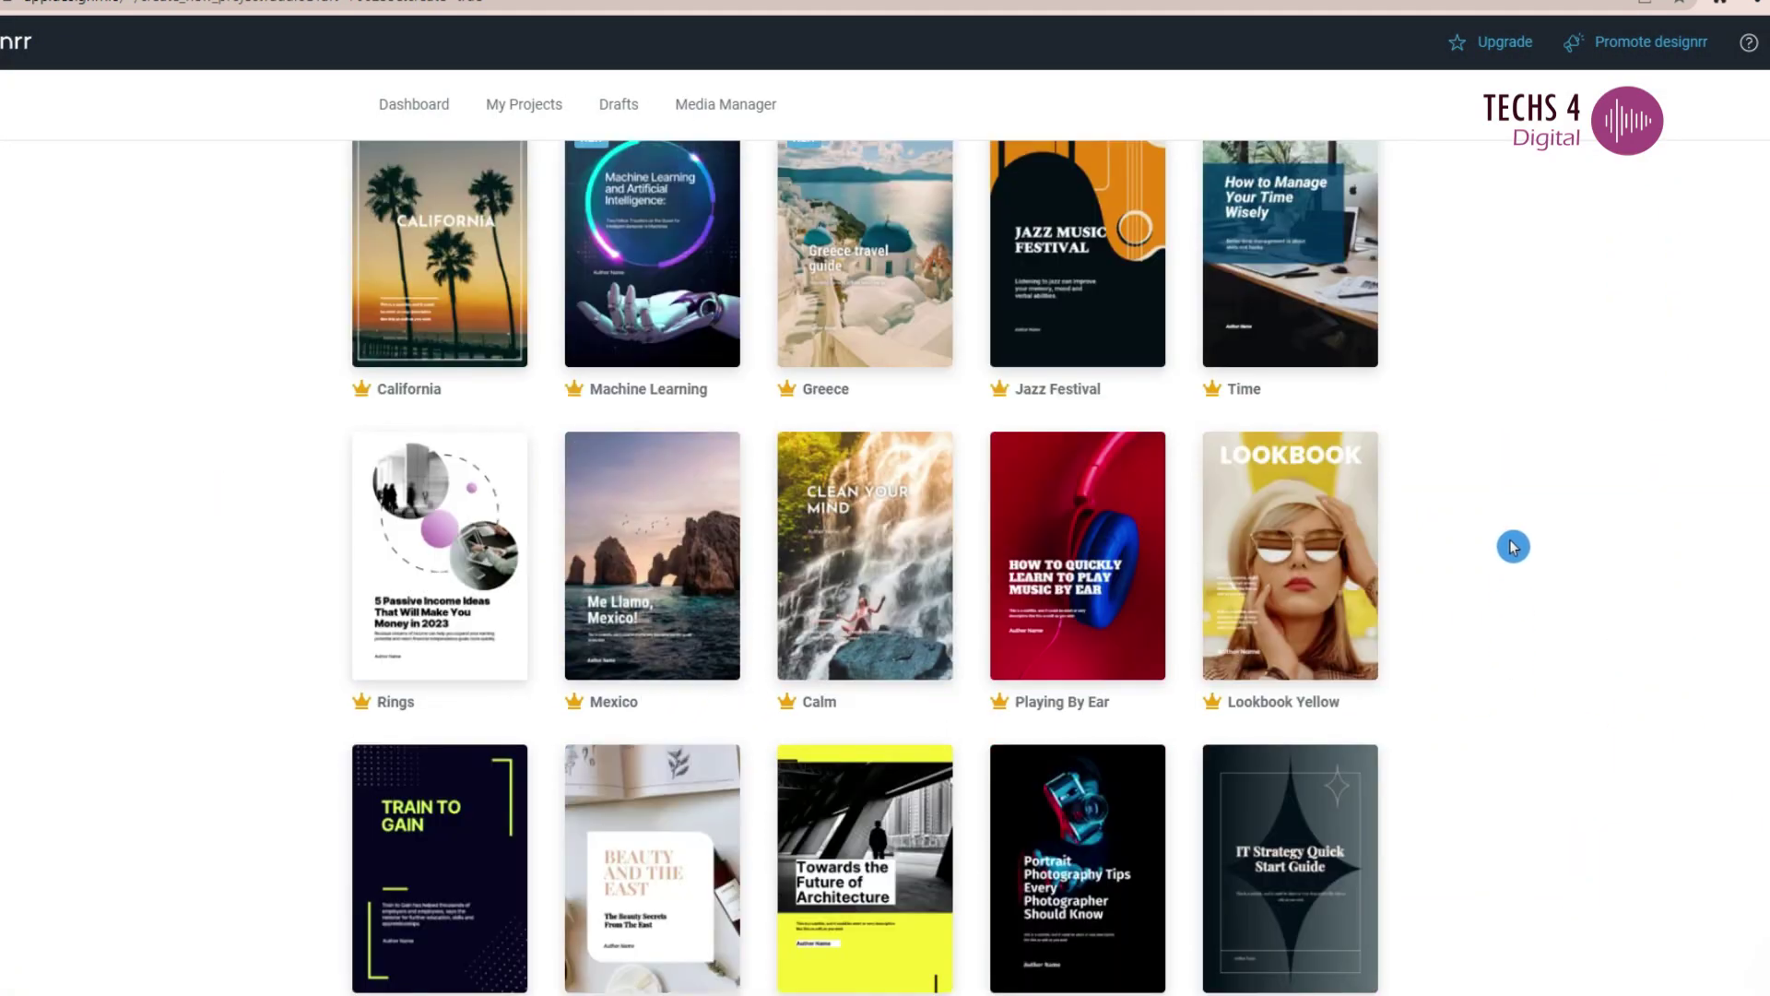
scroll(1494, 580, "down", 10)
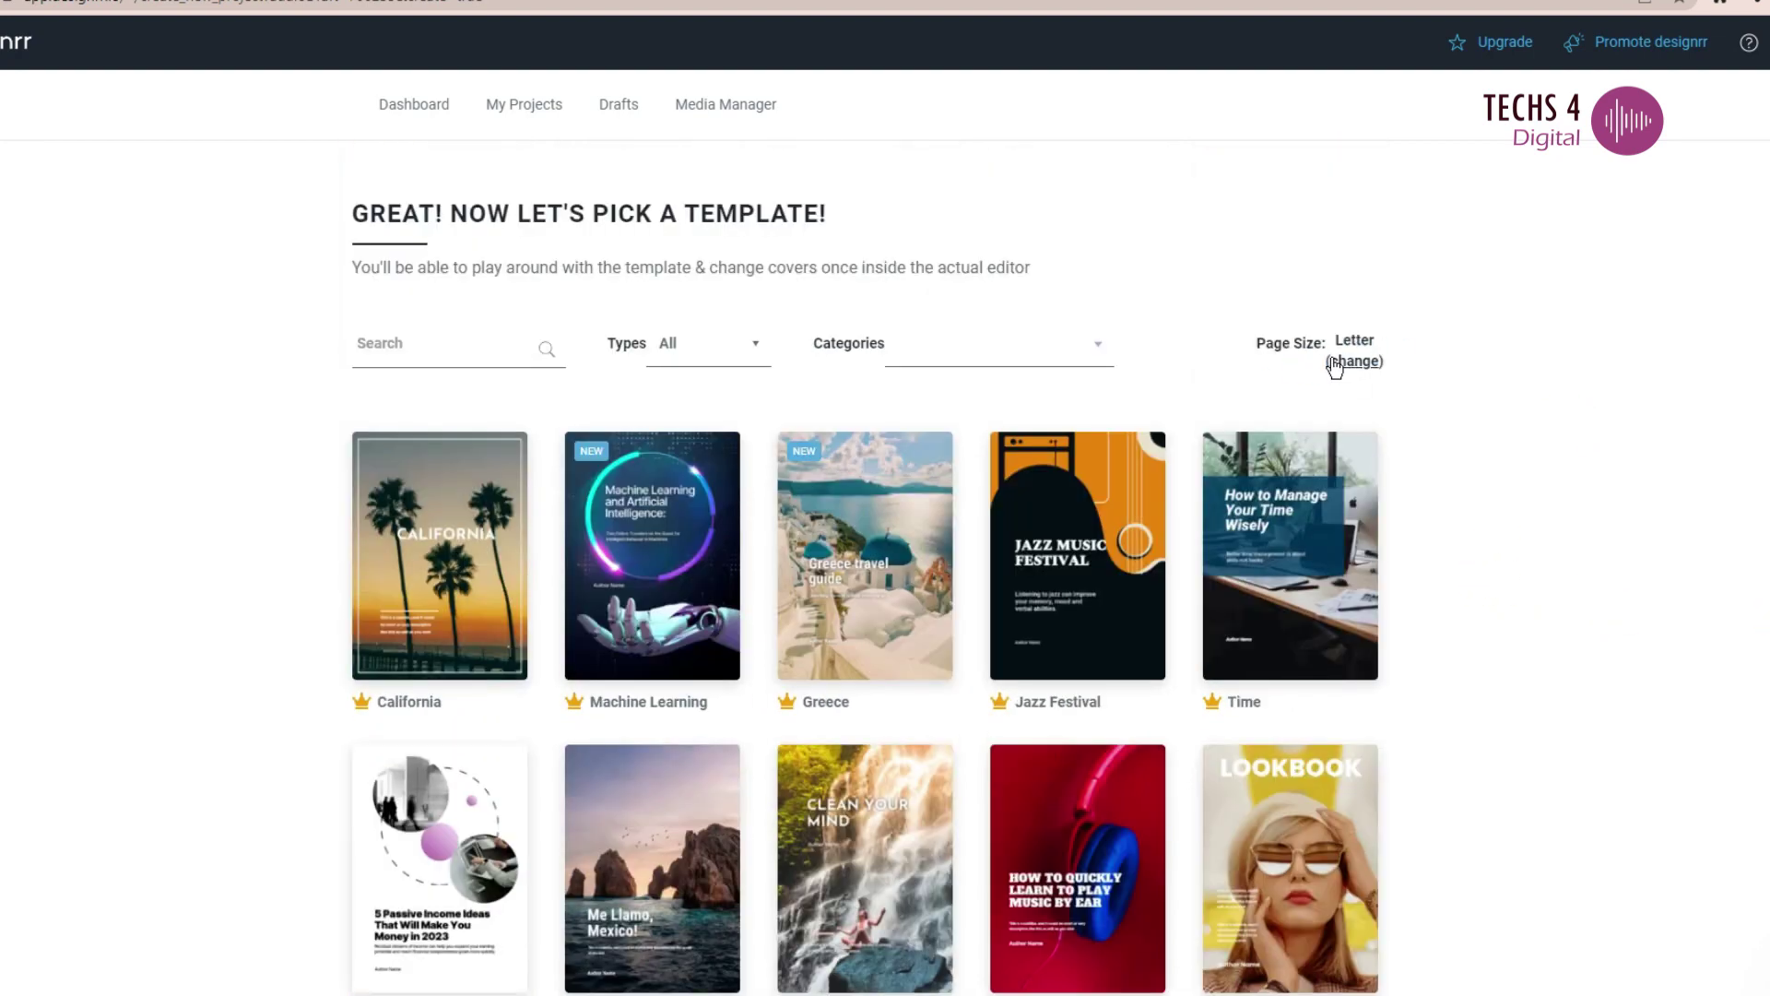
left_click(427, 339)
type("video")
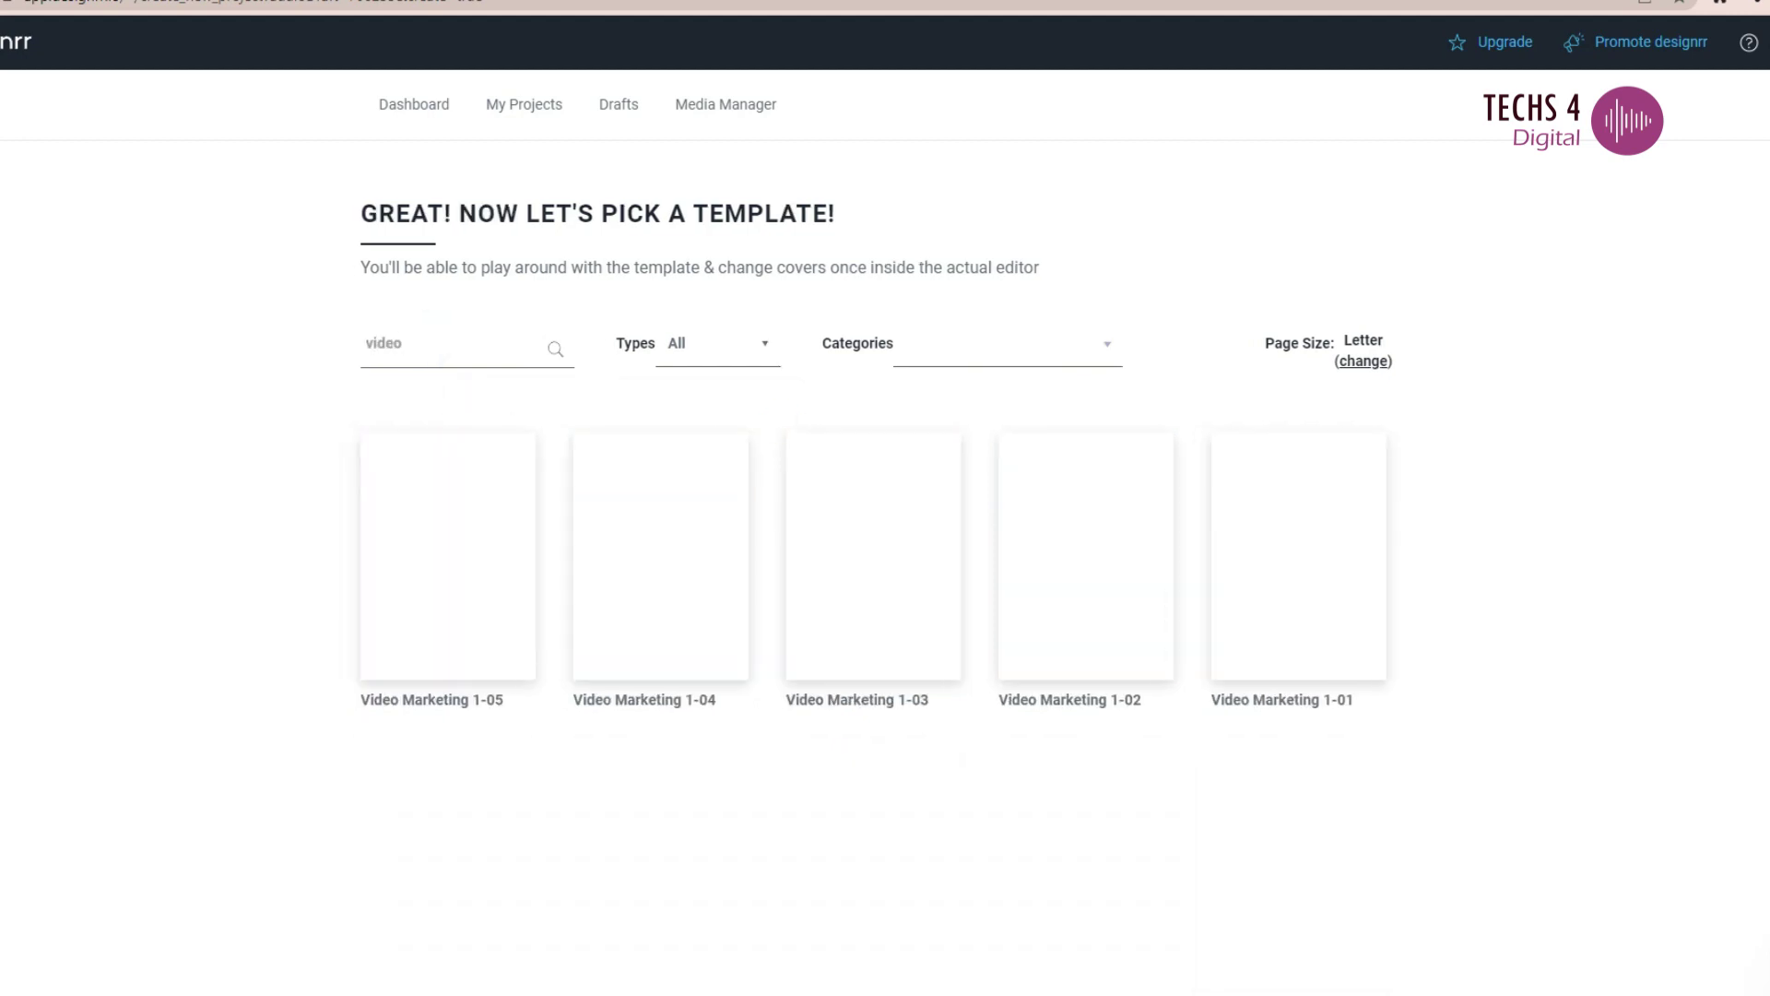
mouse_move(441, 548)
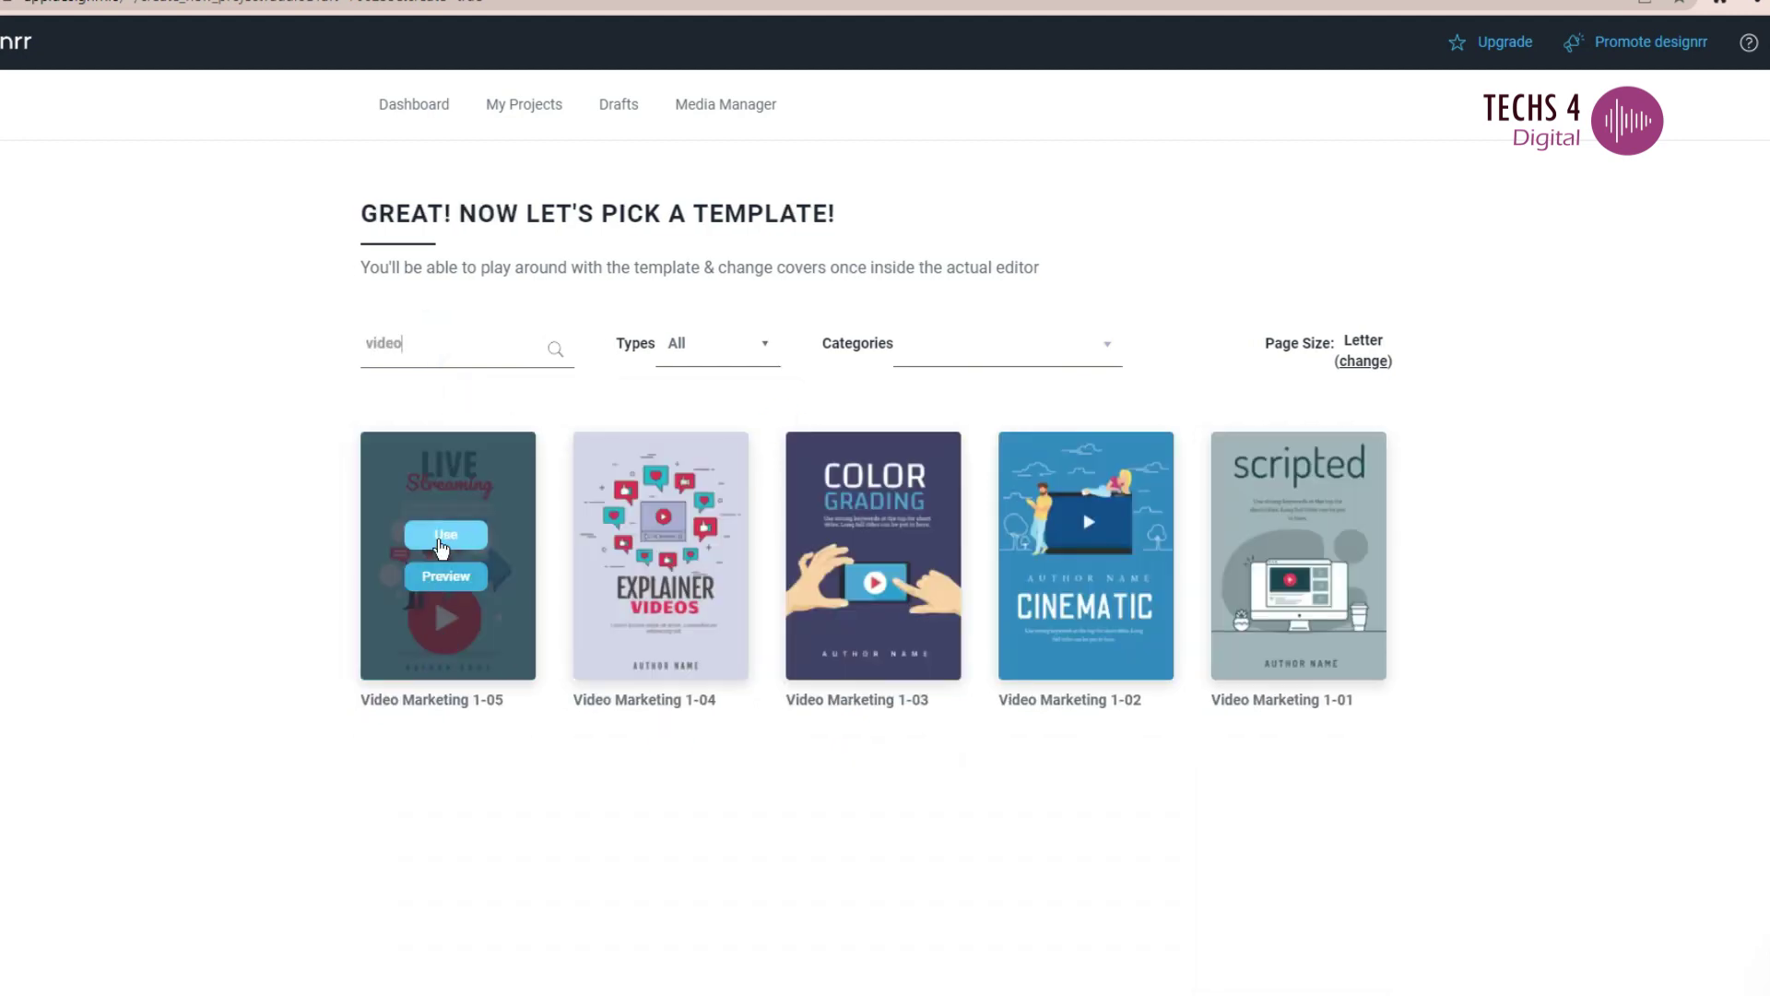
left_click(442, 544)
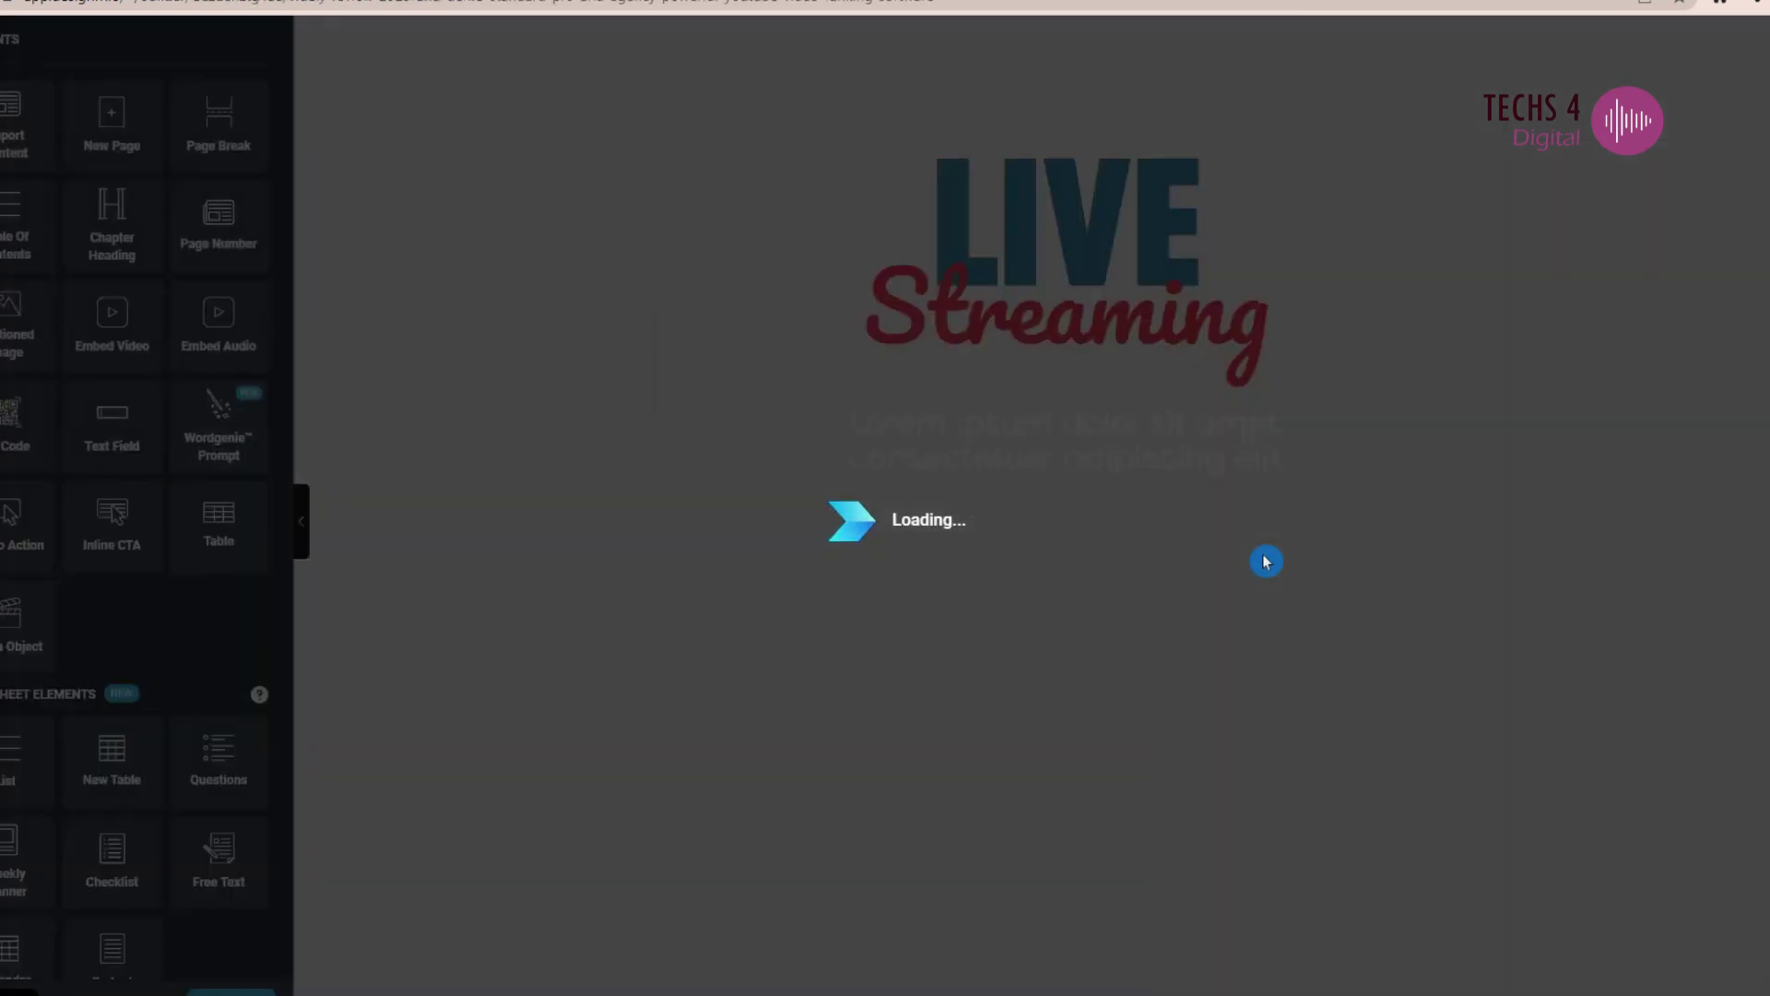
- Retitle the cover to 'VIDELY USAGE GUIDE', replacing LIVE and Streaming
left_click(1061, 224)
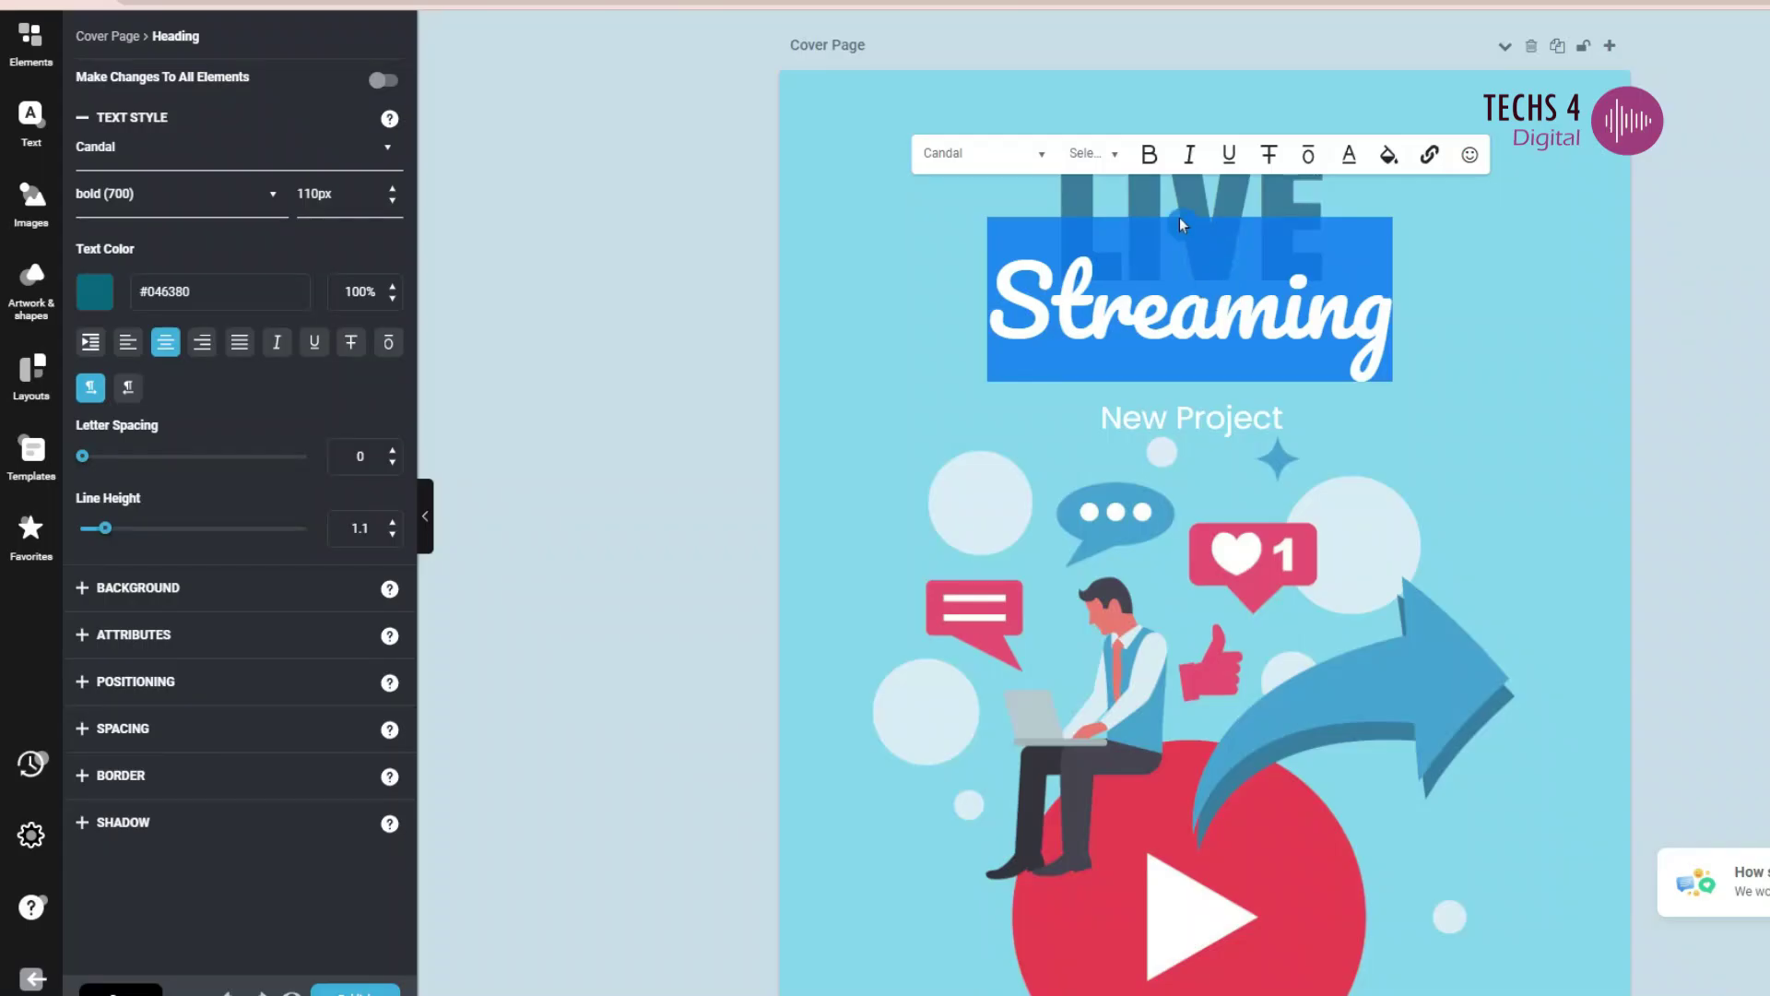
key("BackSpace")
key("BackSpace")
key("BackSpace")
key("BackSpace")
type("VEEDLY")
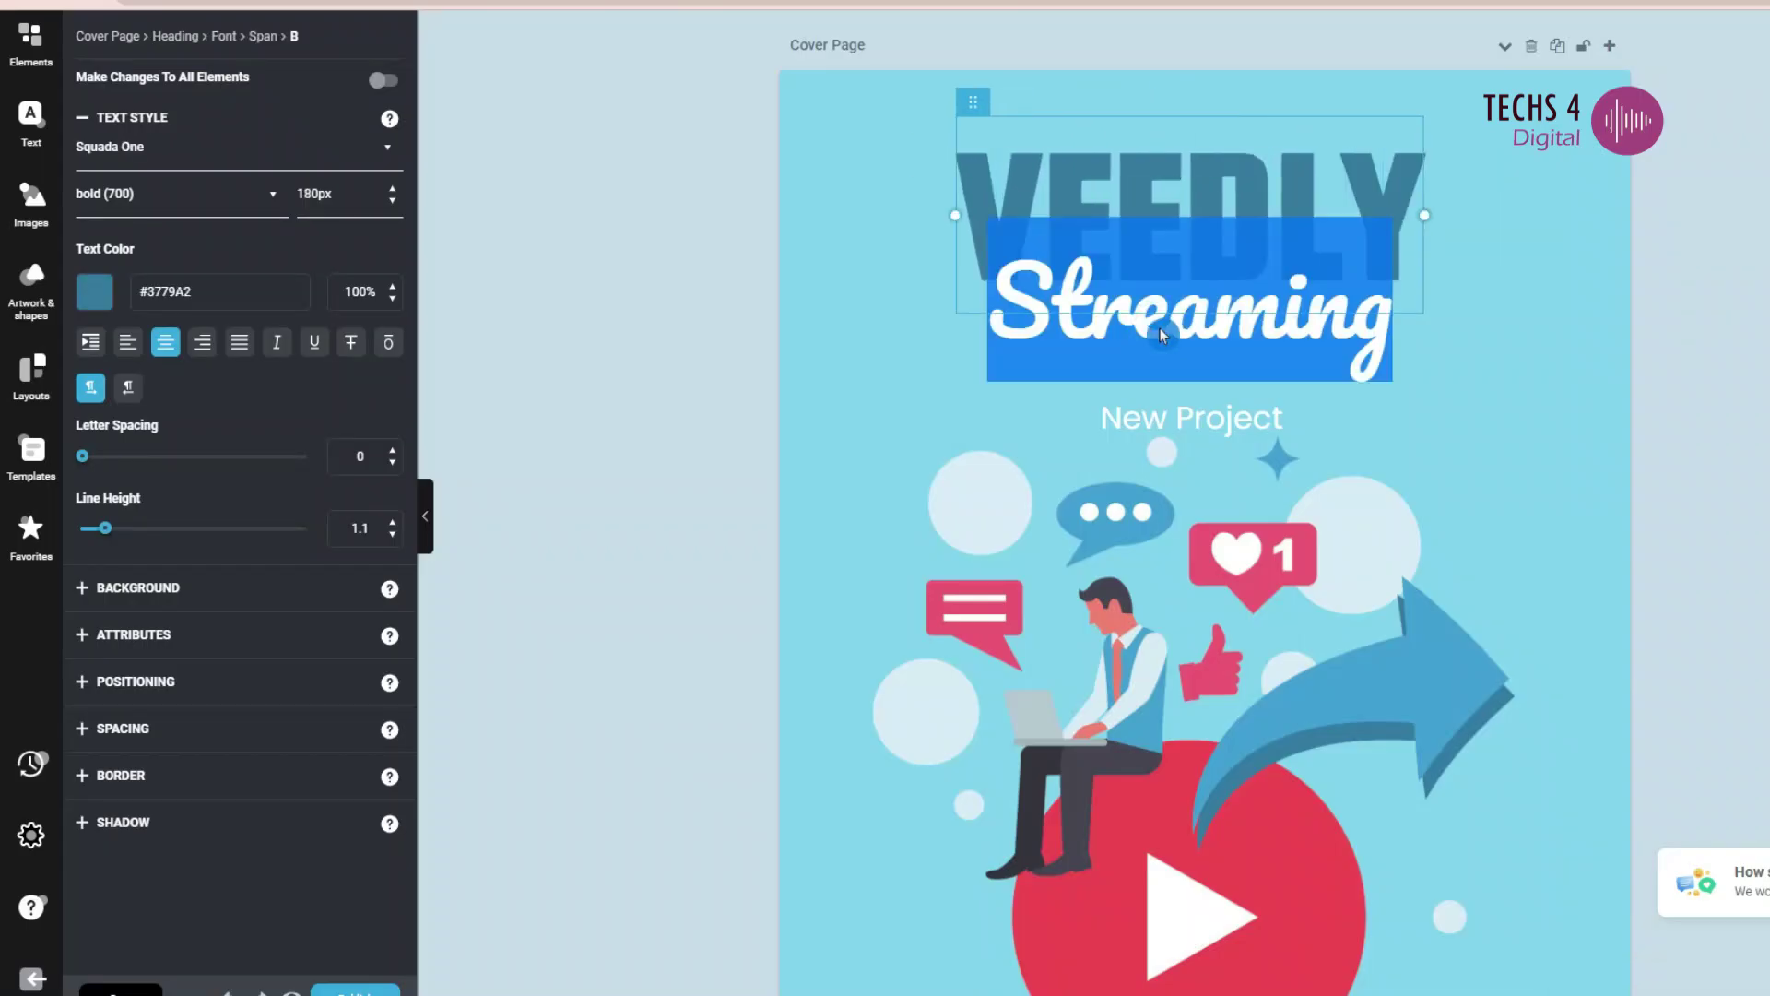
left_click_drag(1160, 335, 1148, 373)
type("USAGE GUIDE")
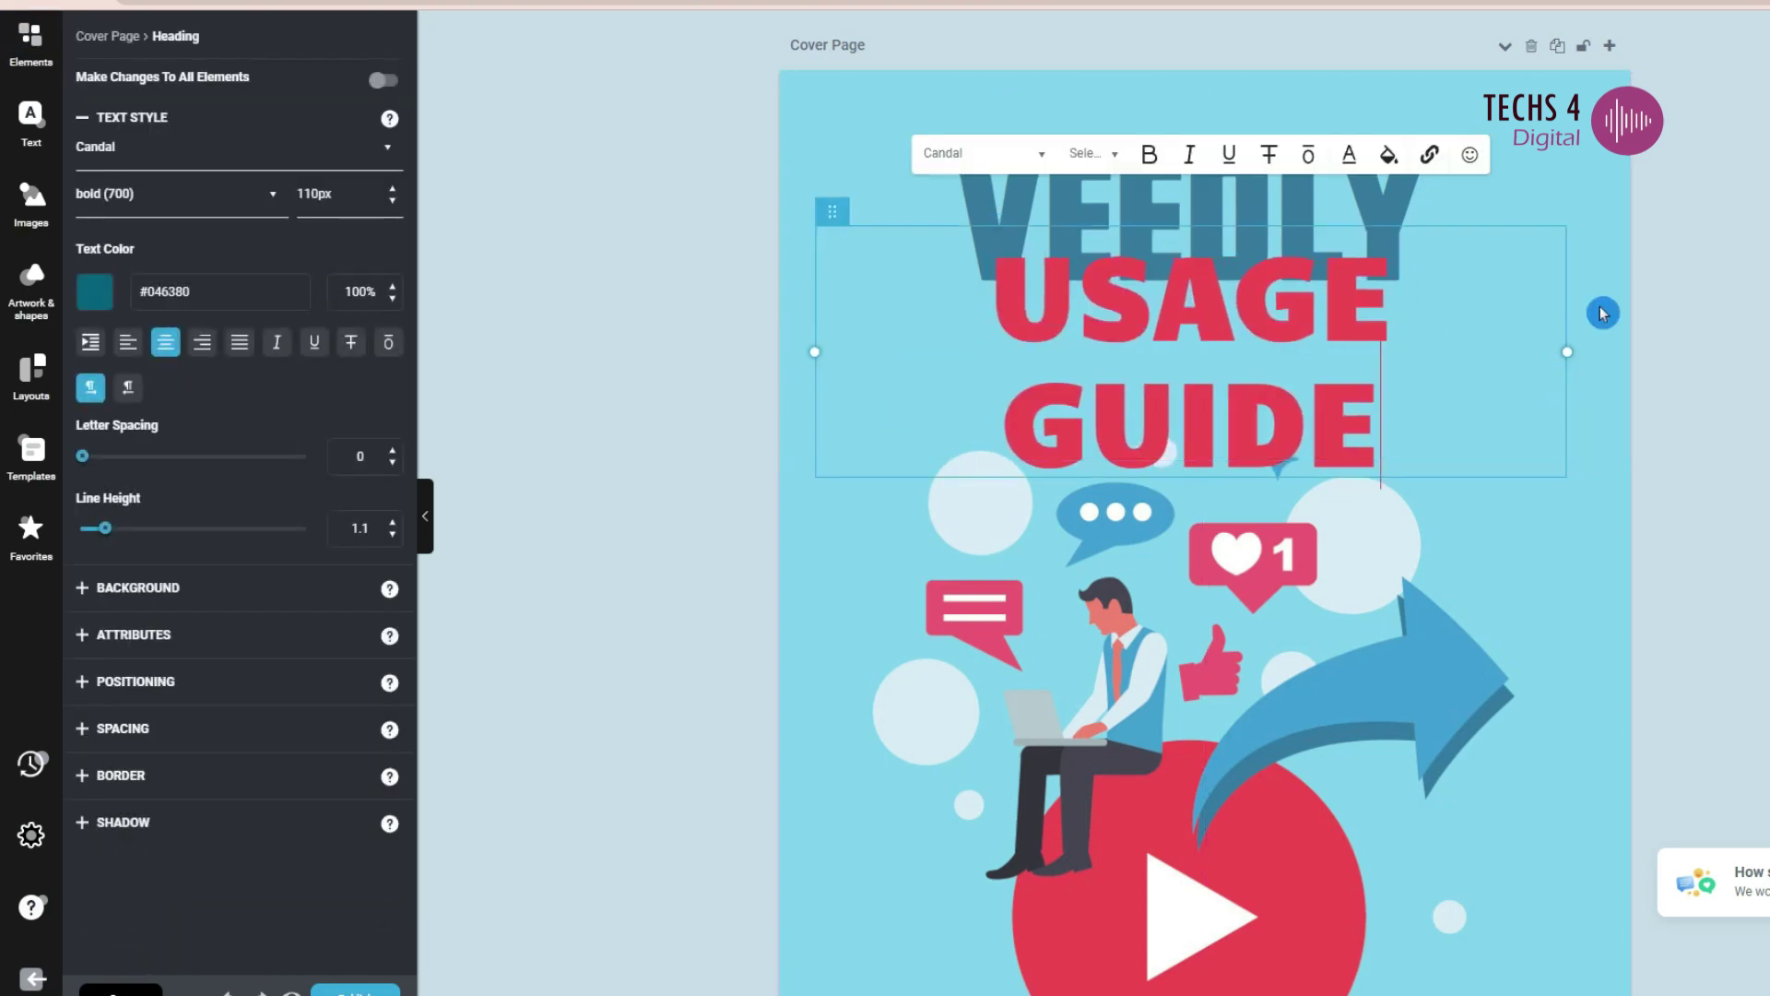
scroll(1602, 314, "down", 5)
scroll(1602, 314, "up", 5)
left_click(1172, 213)
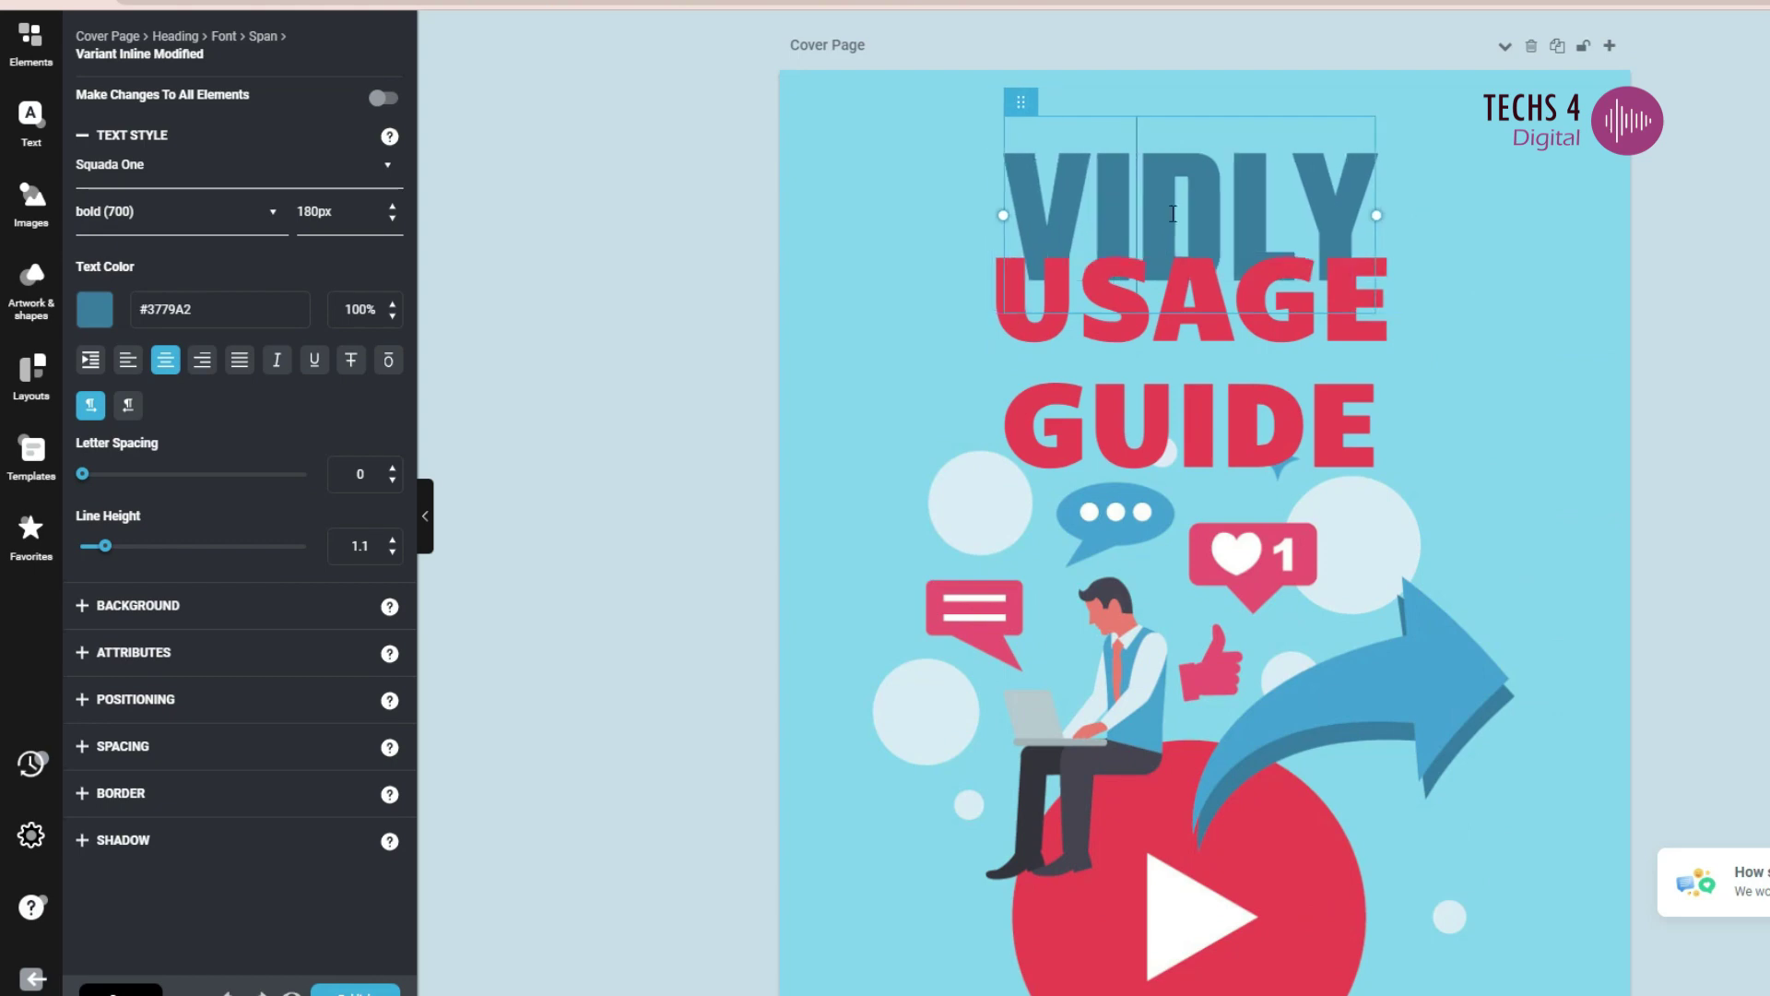
key("Right")
type("E")
- Insert a Call To Action block from Elements onto a page
scroll(1198, 554, "down", 15)
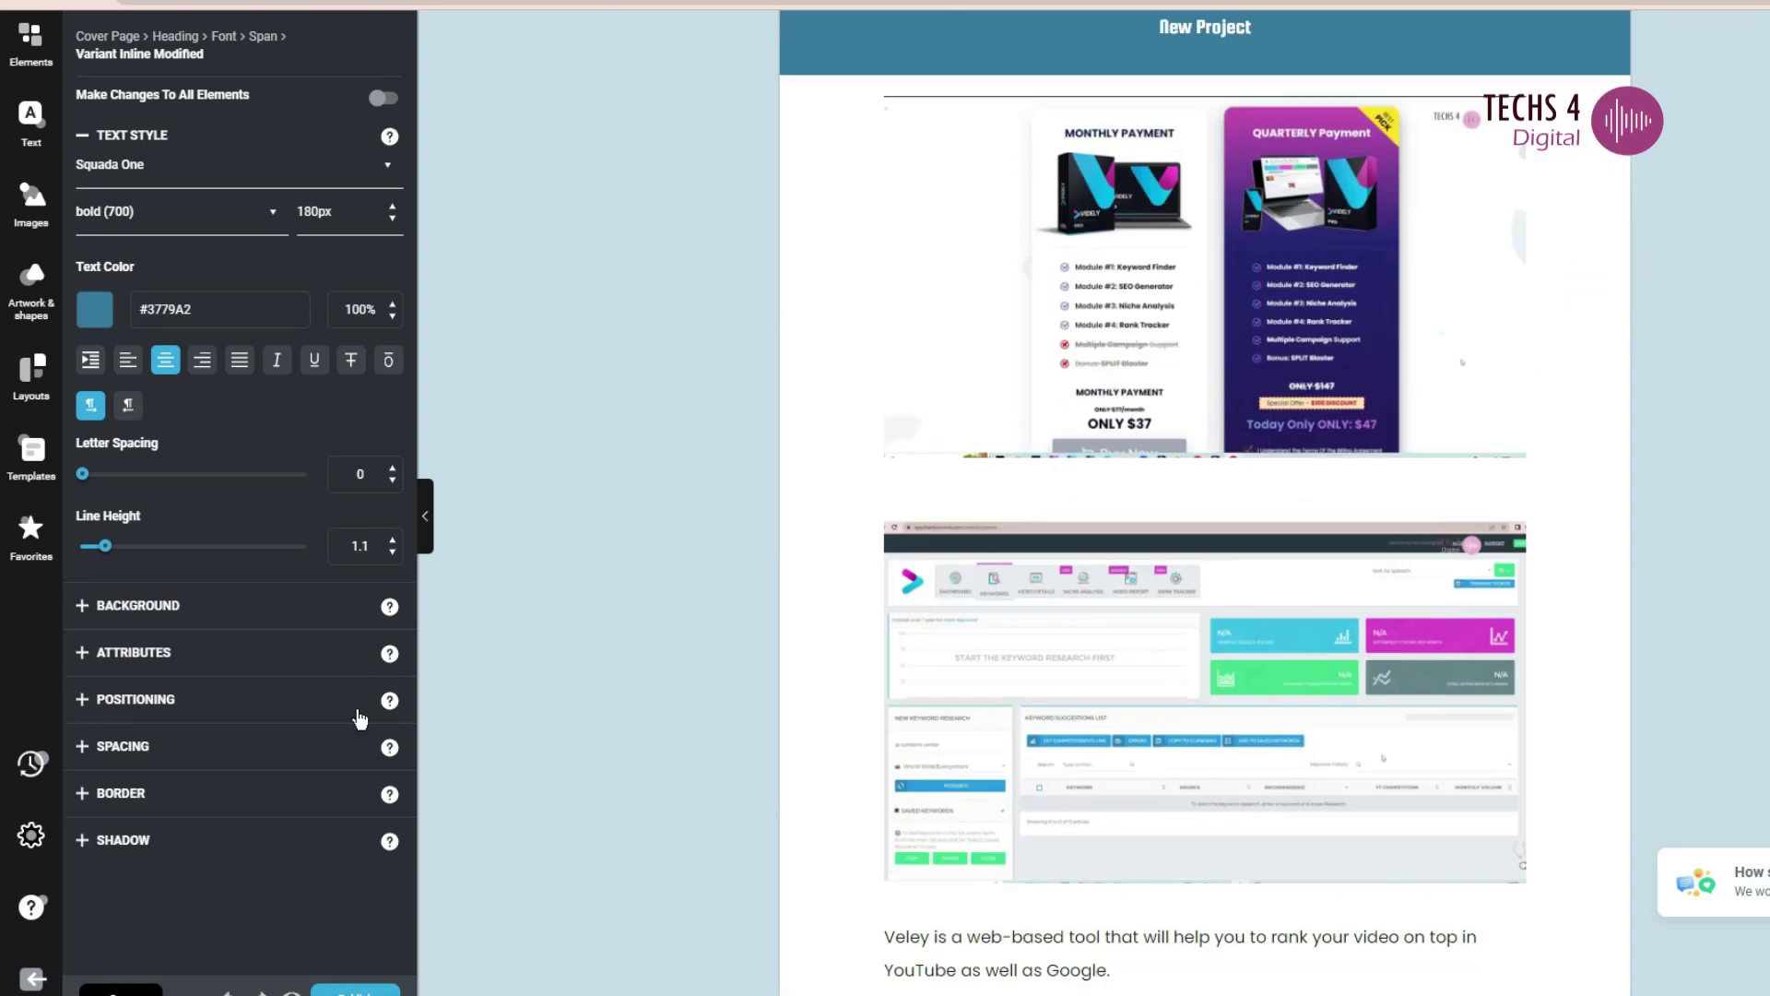
scroll(591, 724, "down", 3)
scroll(590, 553, "down", 2)
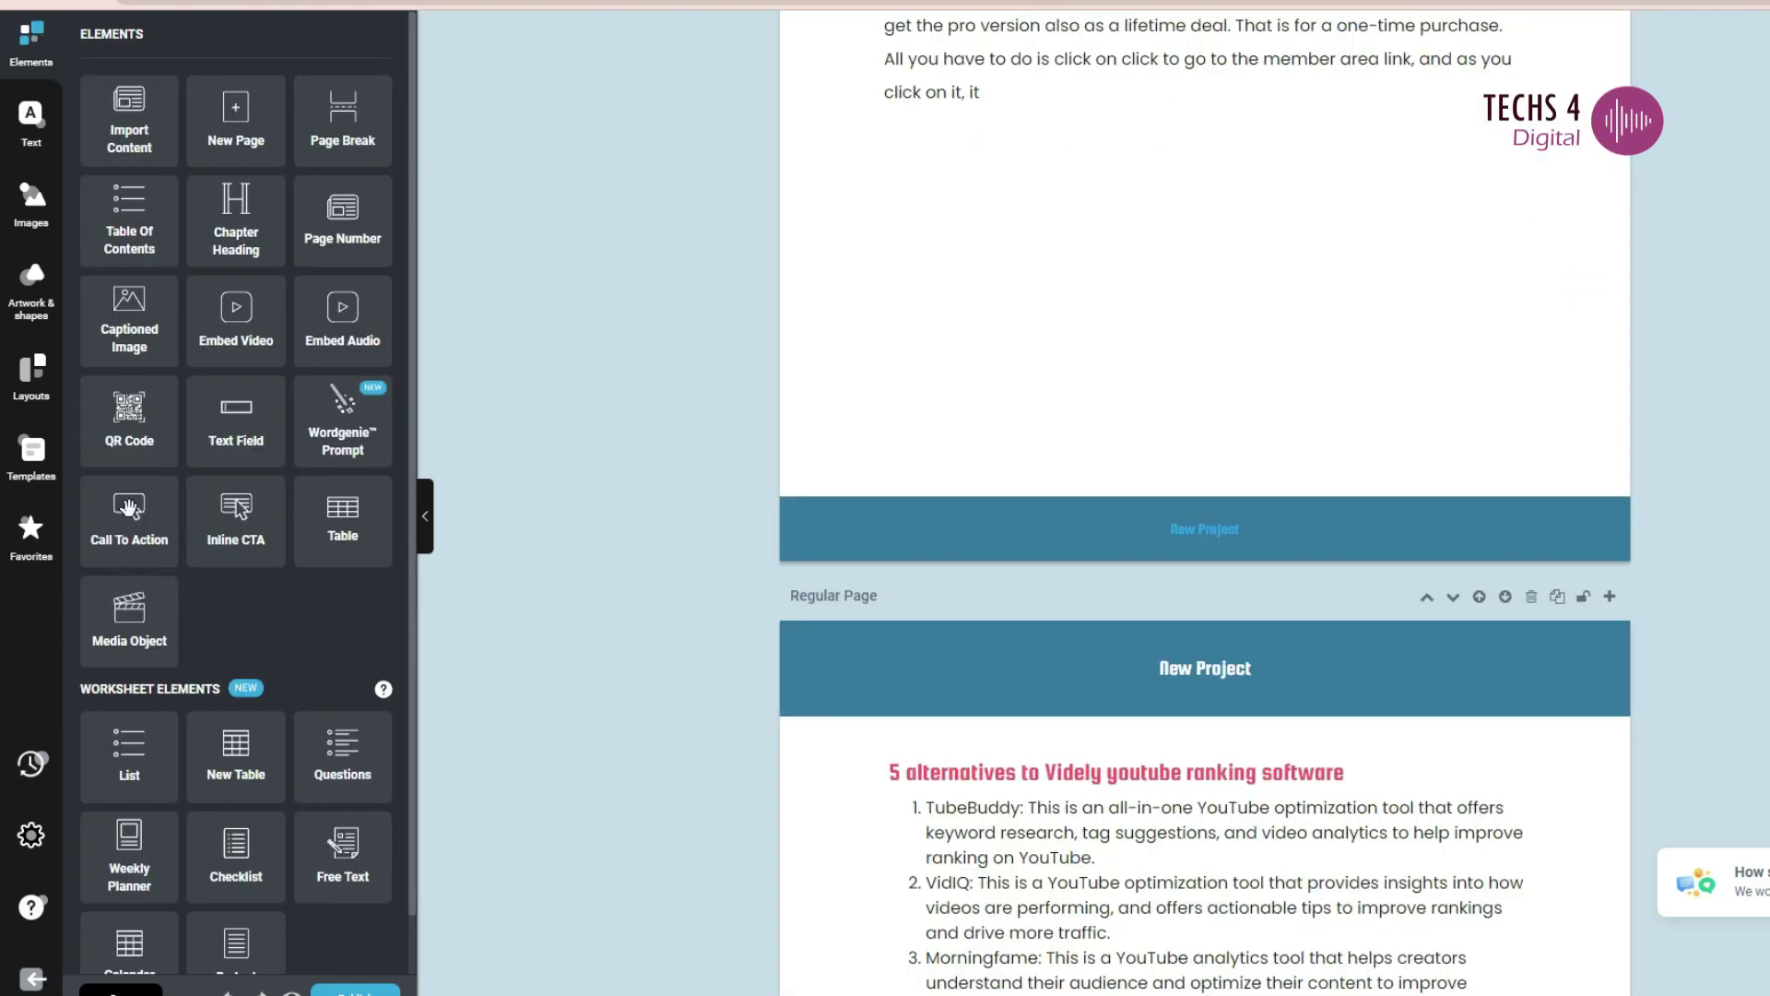
left_click(129, 508)
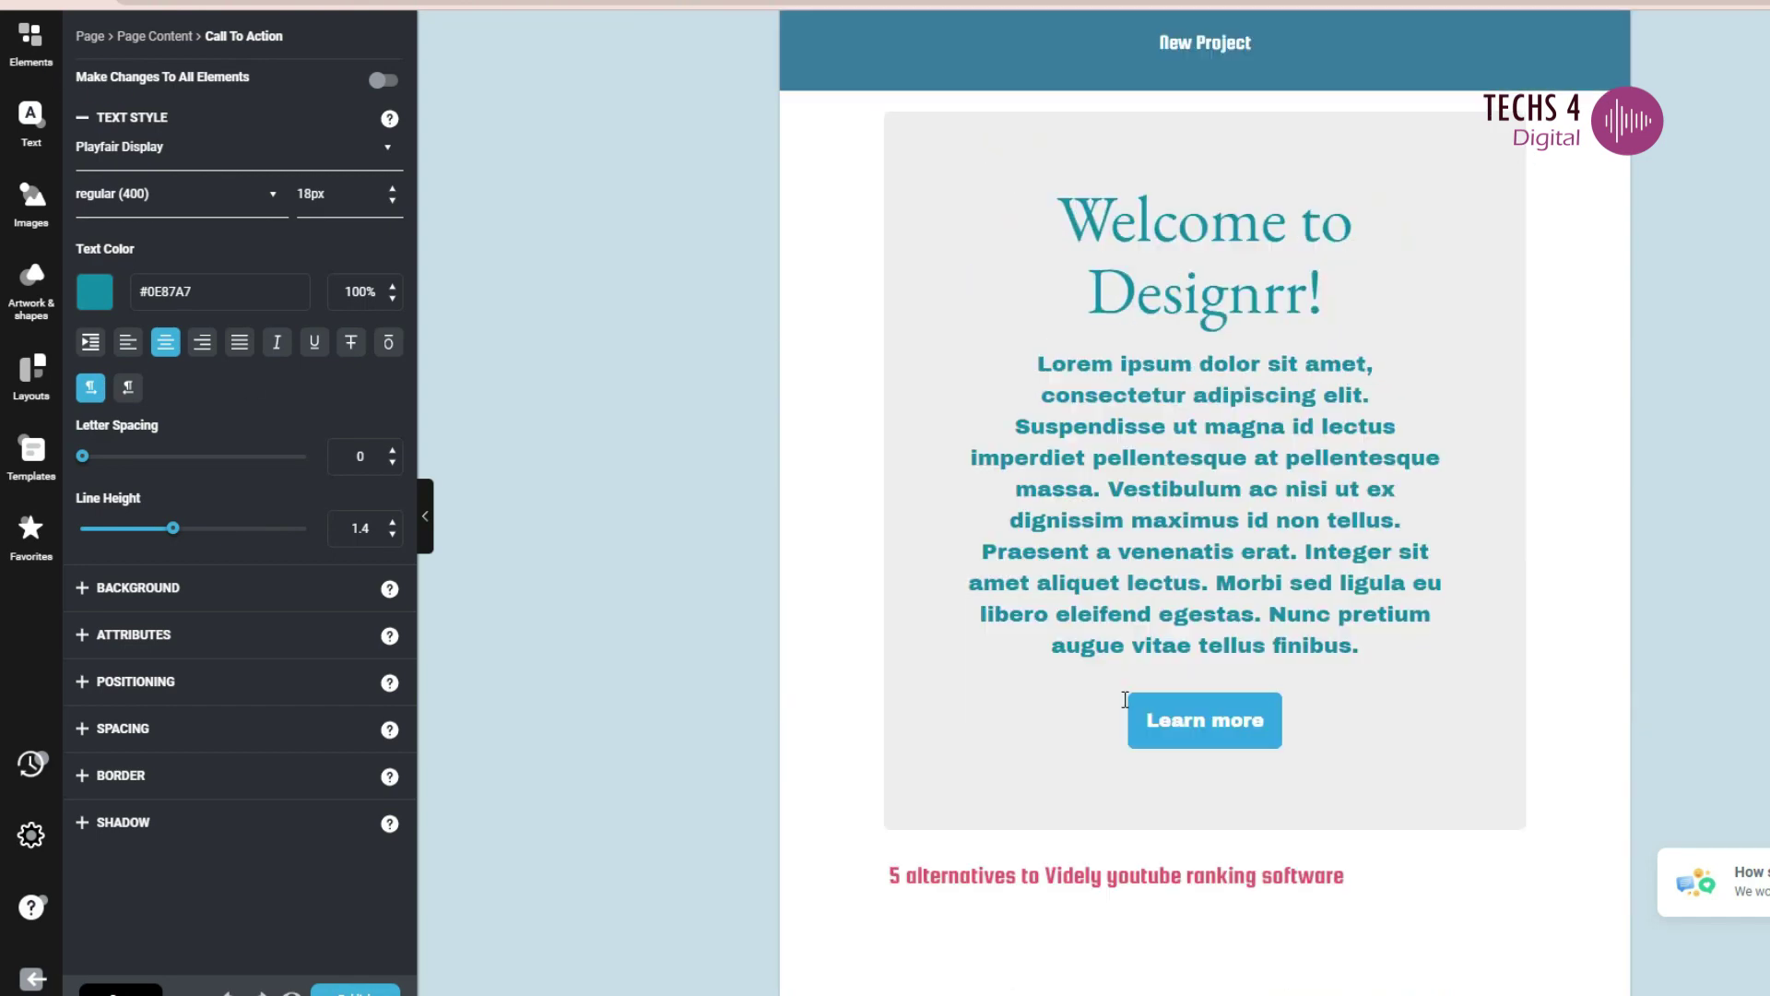
left_click(31, 41)
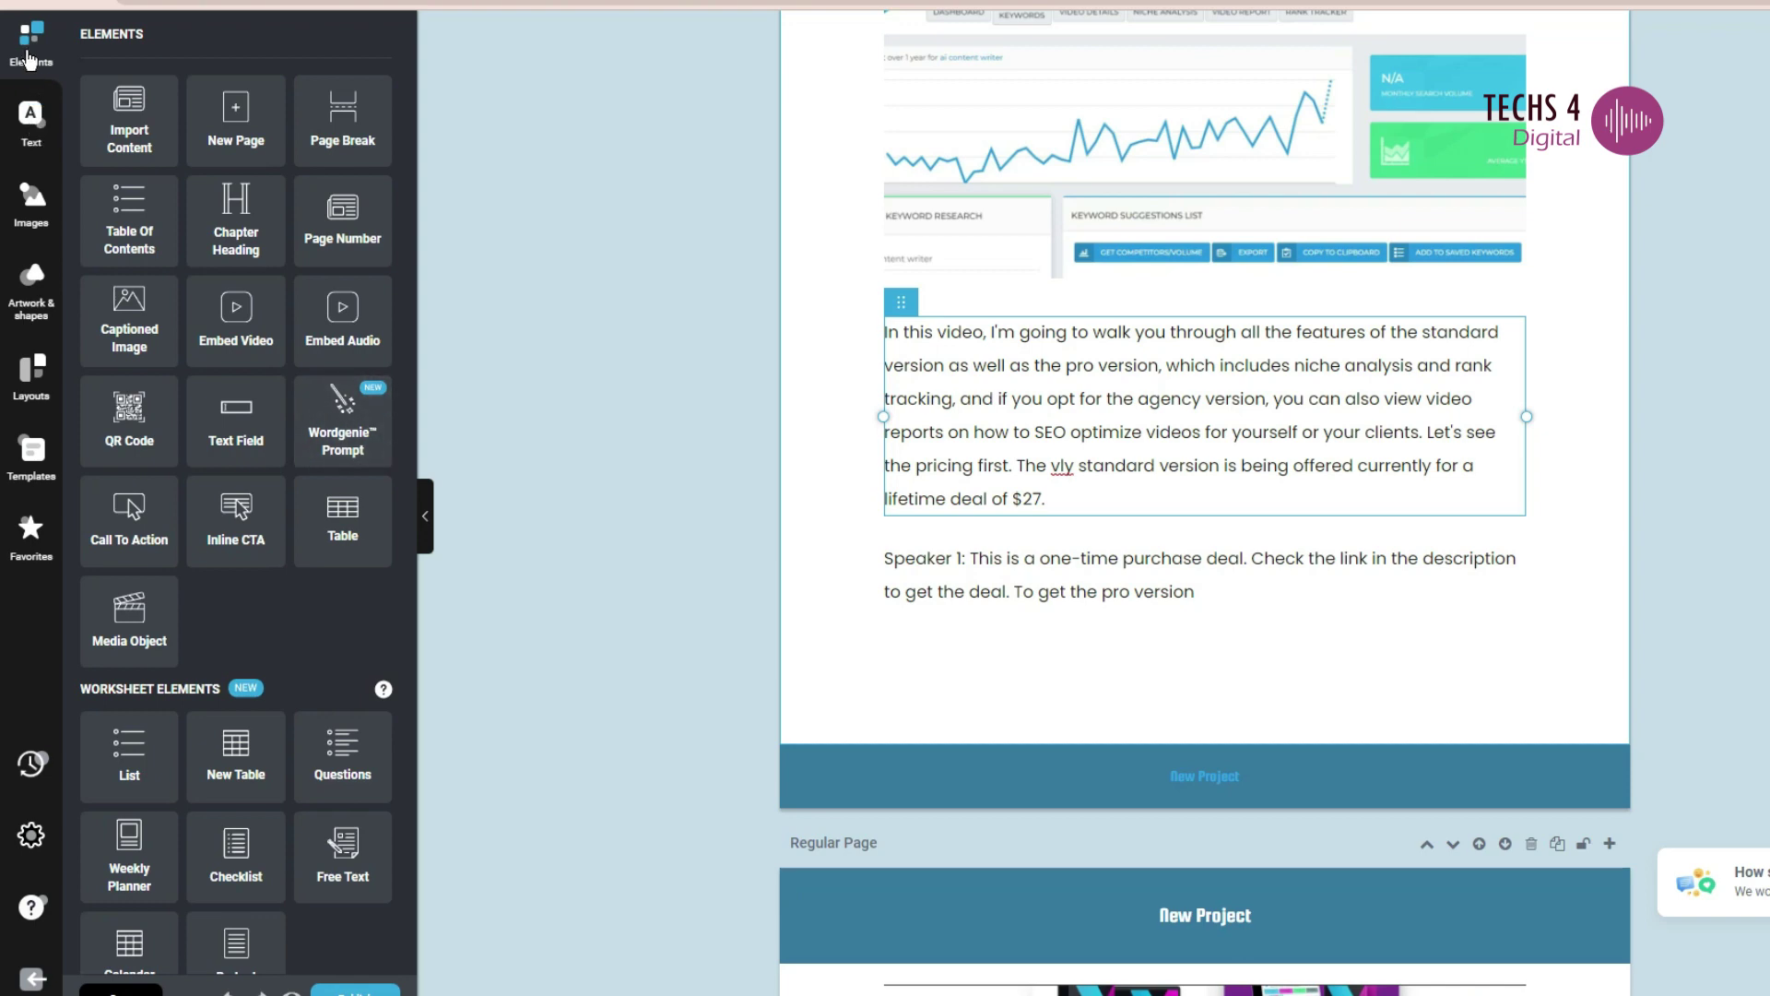
- Drop a Wordgenie Prompt below the closing paragraph, request 'Videly pros and cons', and insert the result
left_click(72, 141)
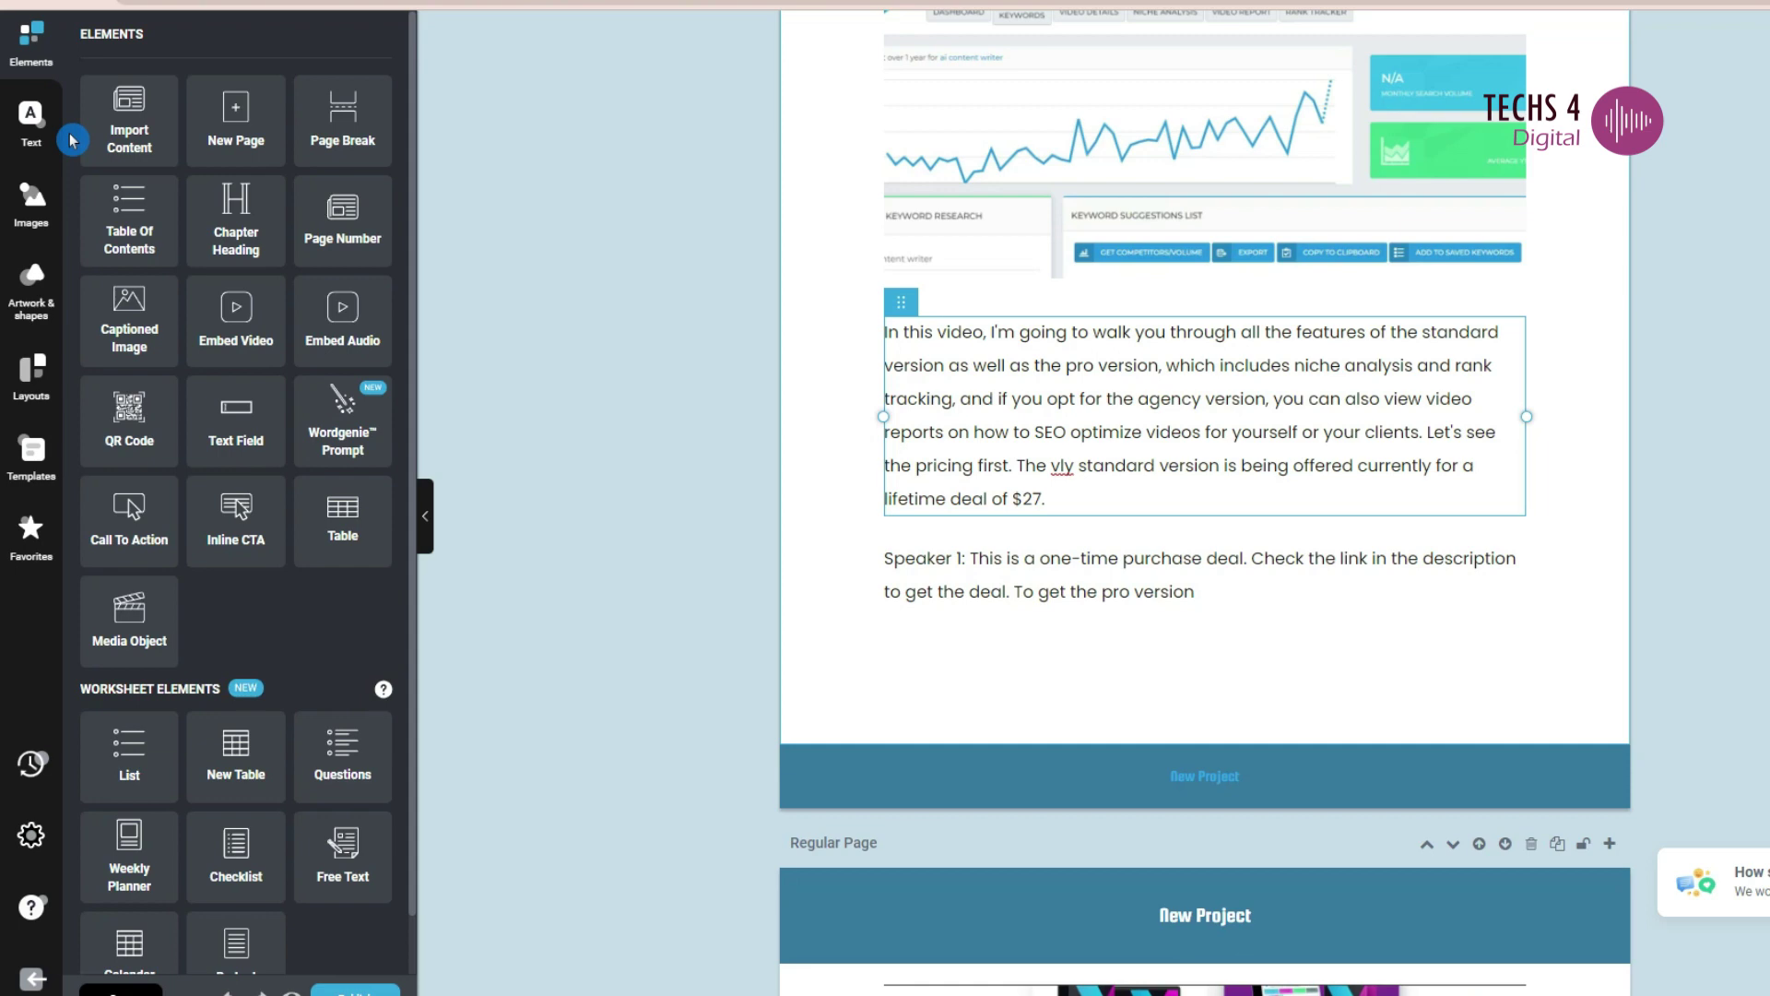
left_click(395, 393)
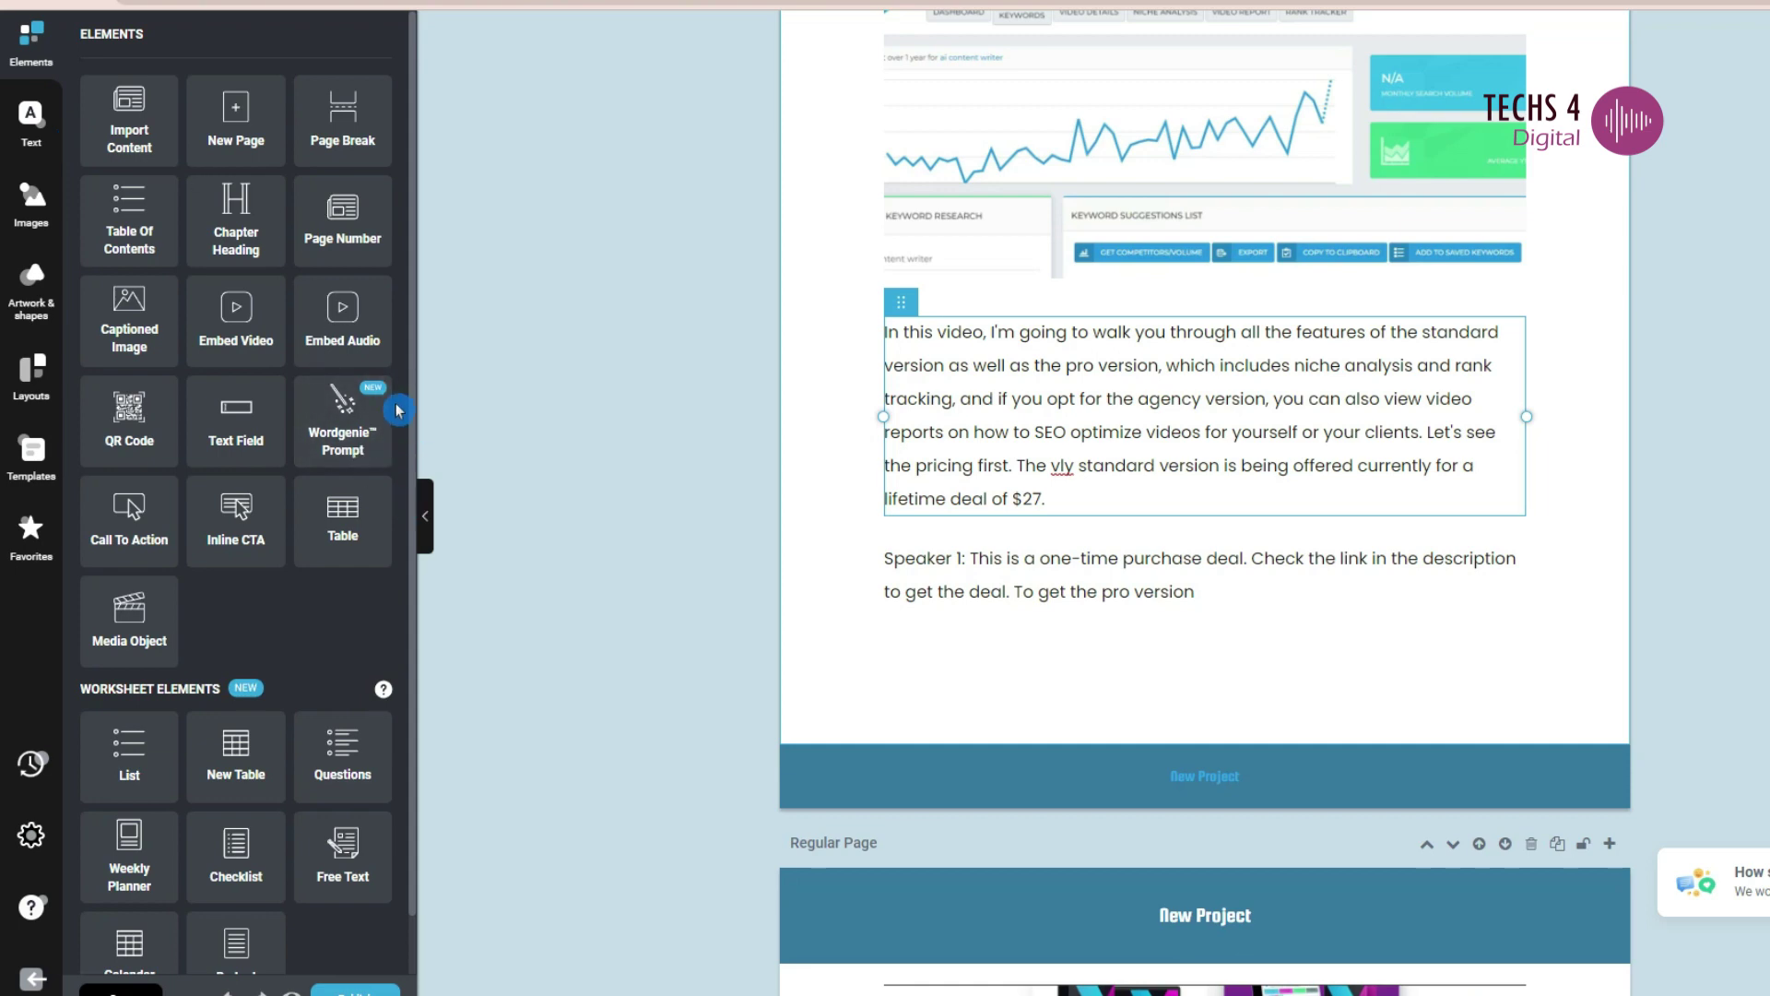
left_click_drag(398, 410, 1135, 566)
type("Vd")
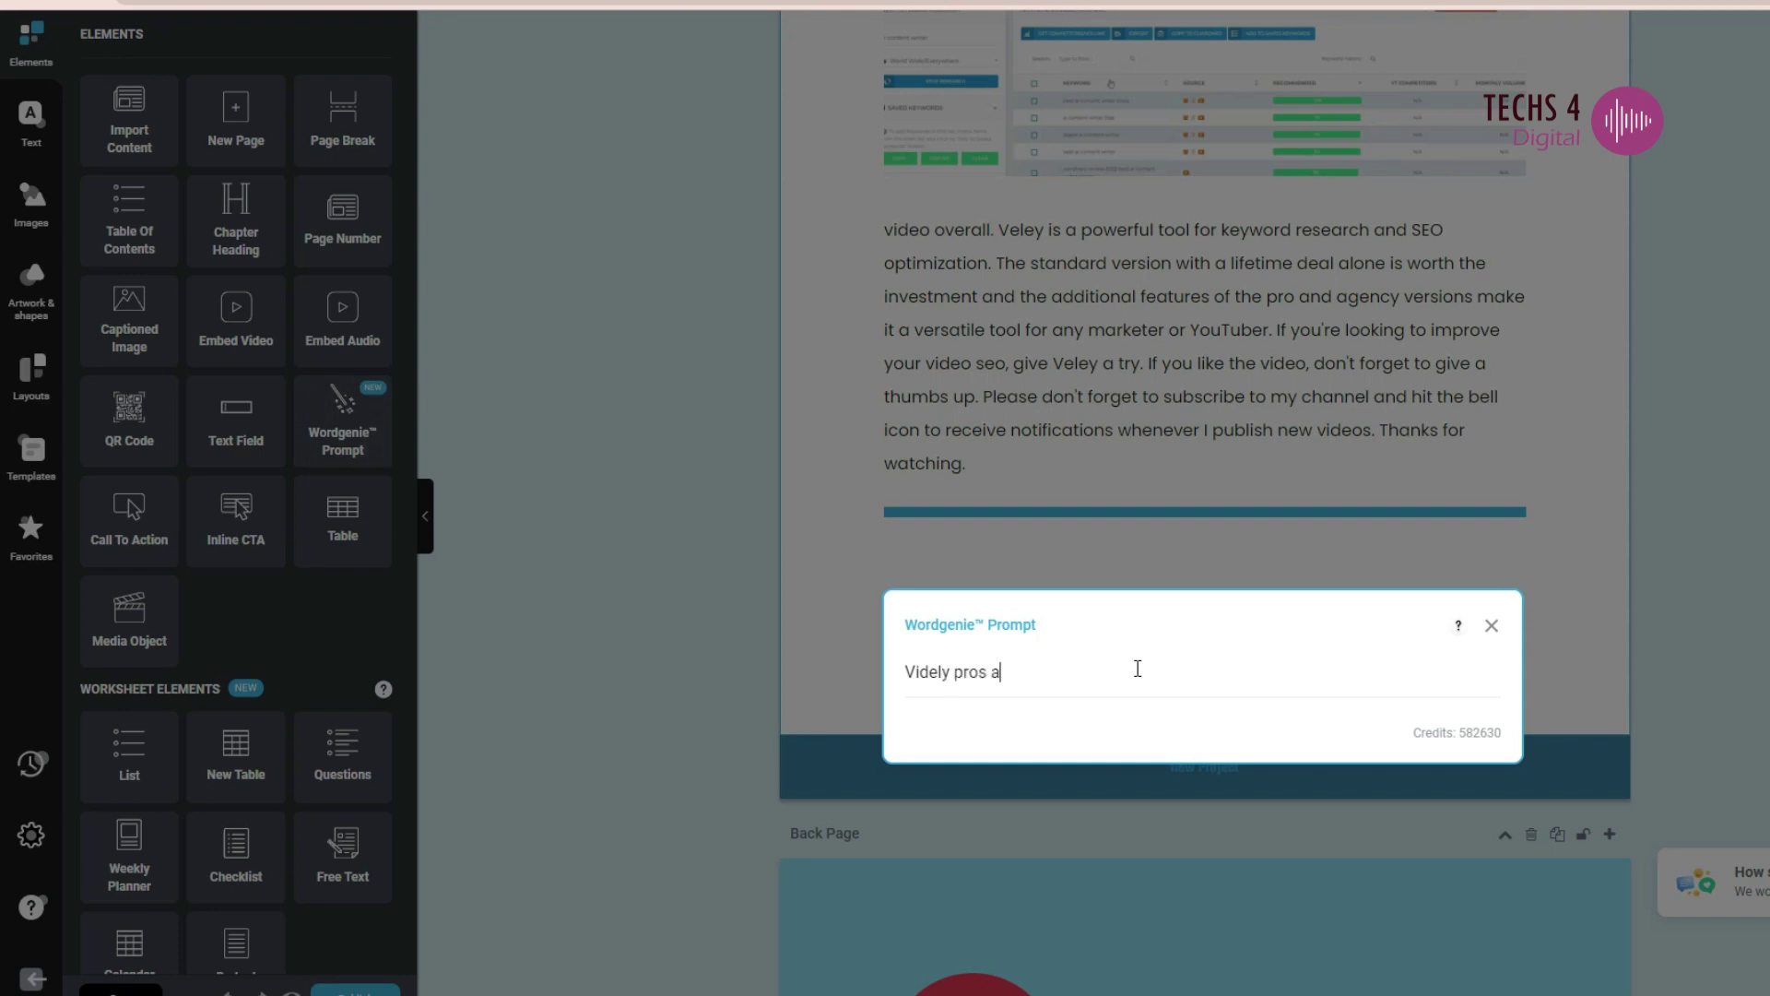
key("Return")
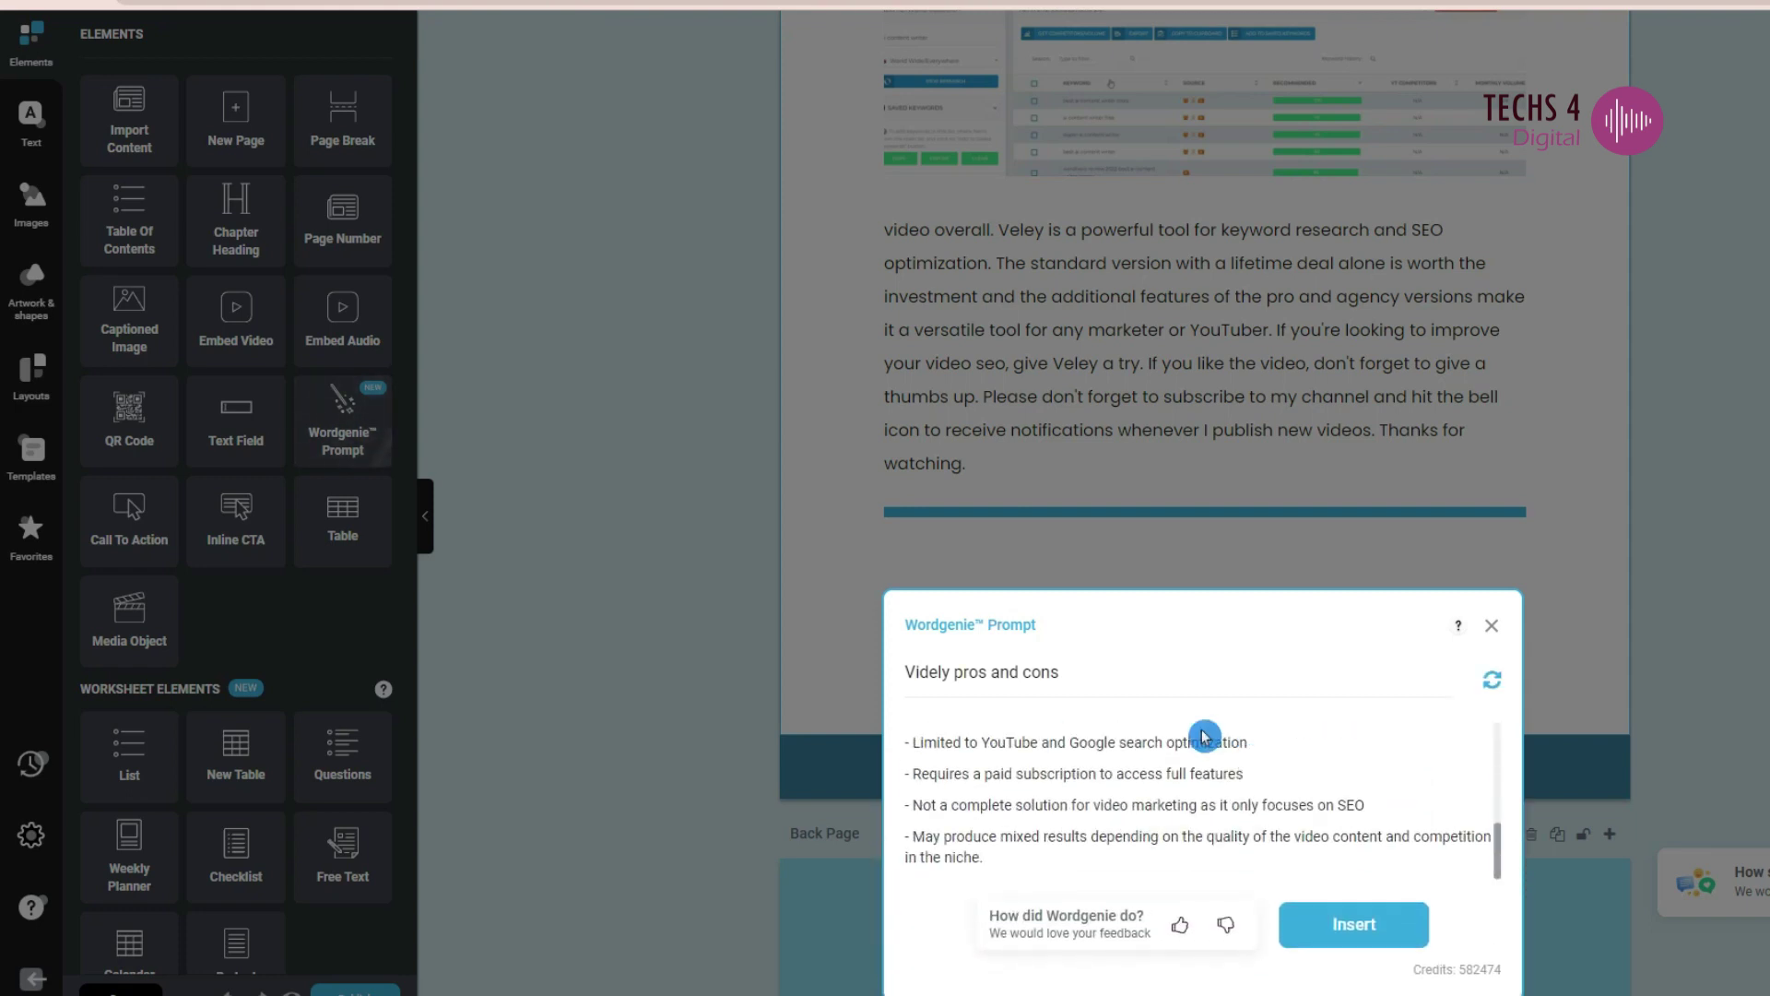
scroll(1484, 849, "up", 3)
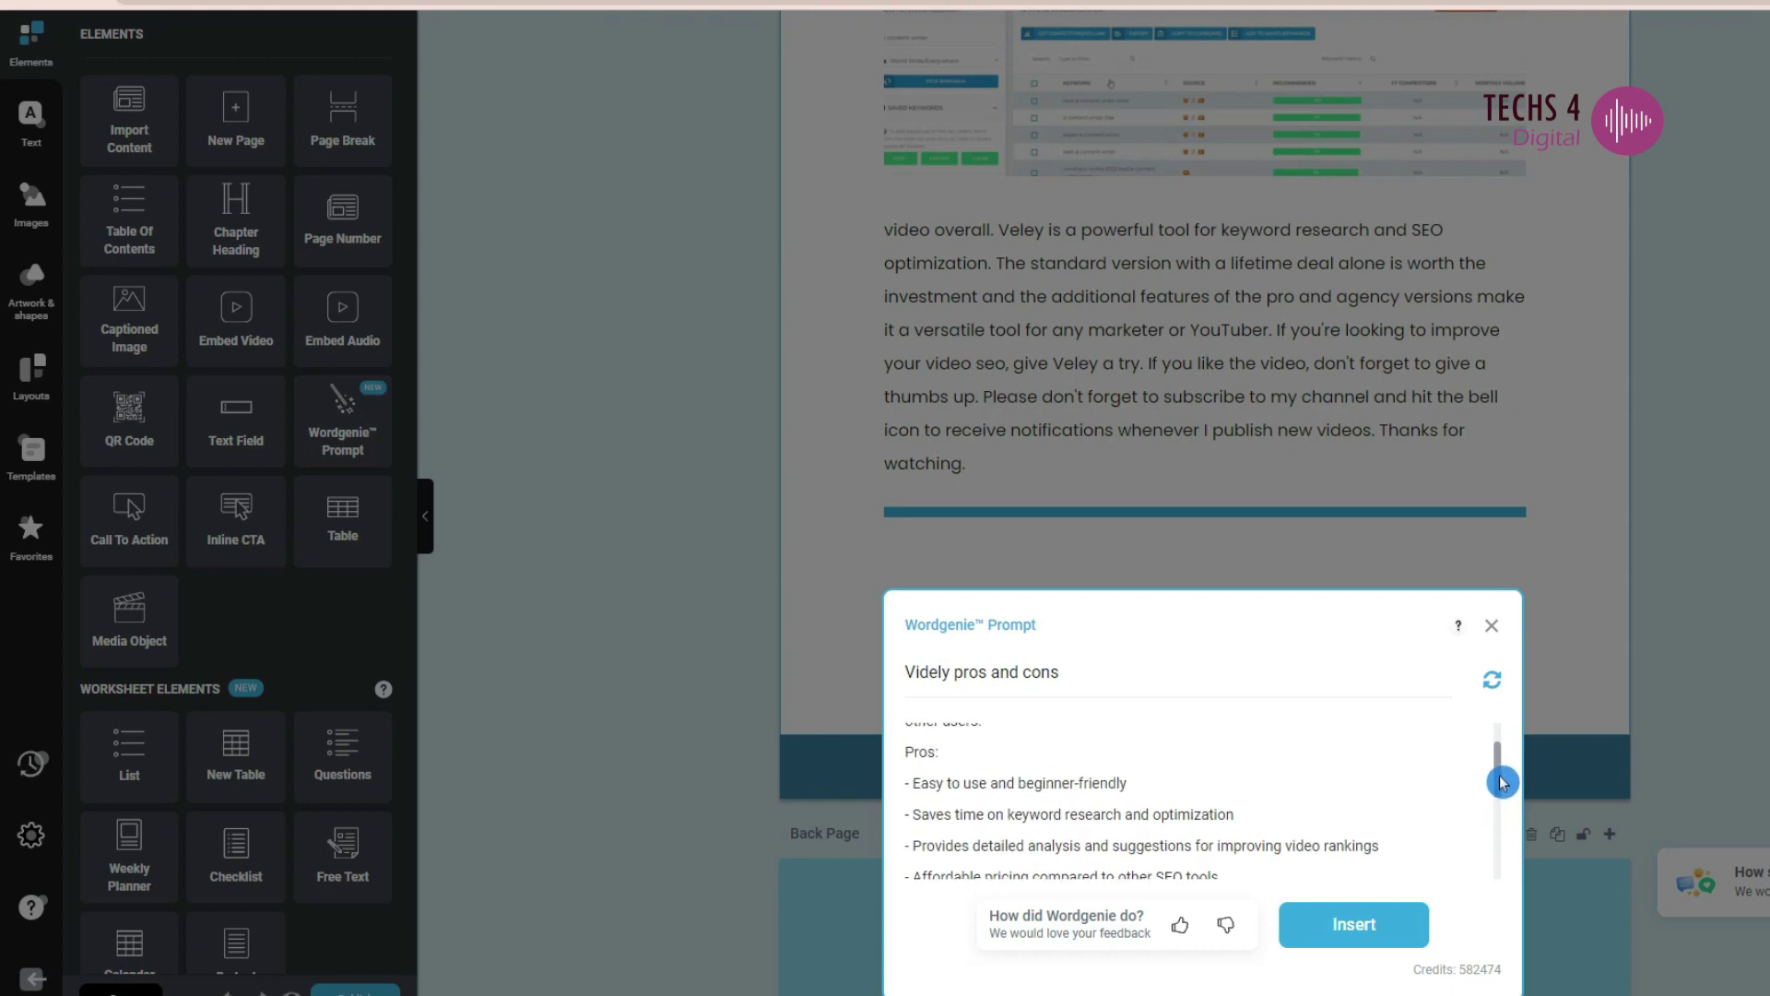
left_click(1353, 924)
- Publish the Videly e-book as a Flipbook from the cover page
scroll(1369, 704, "up", 10)
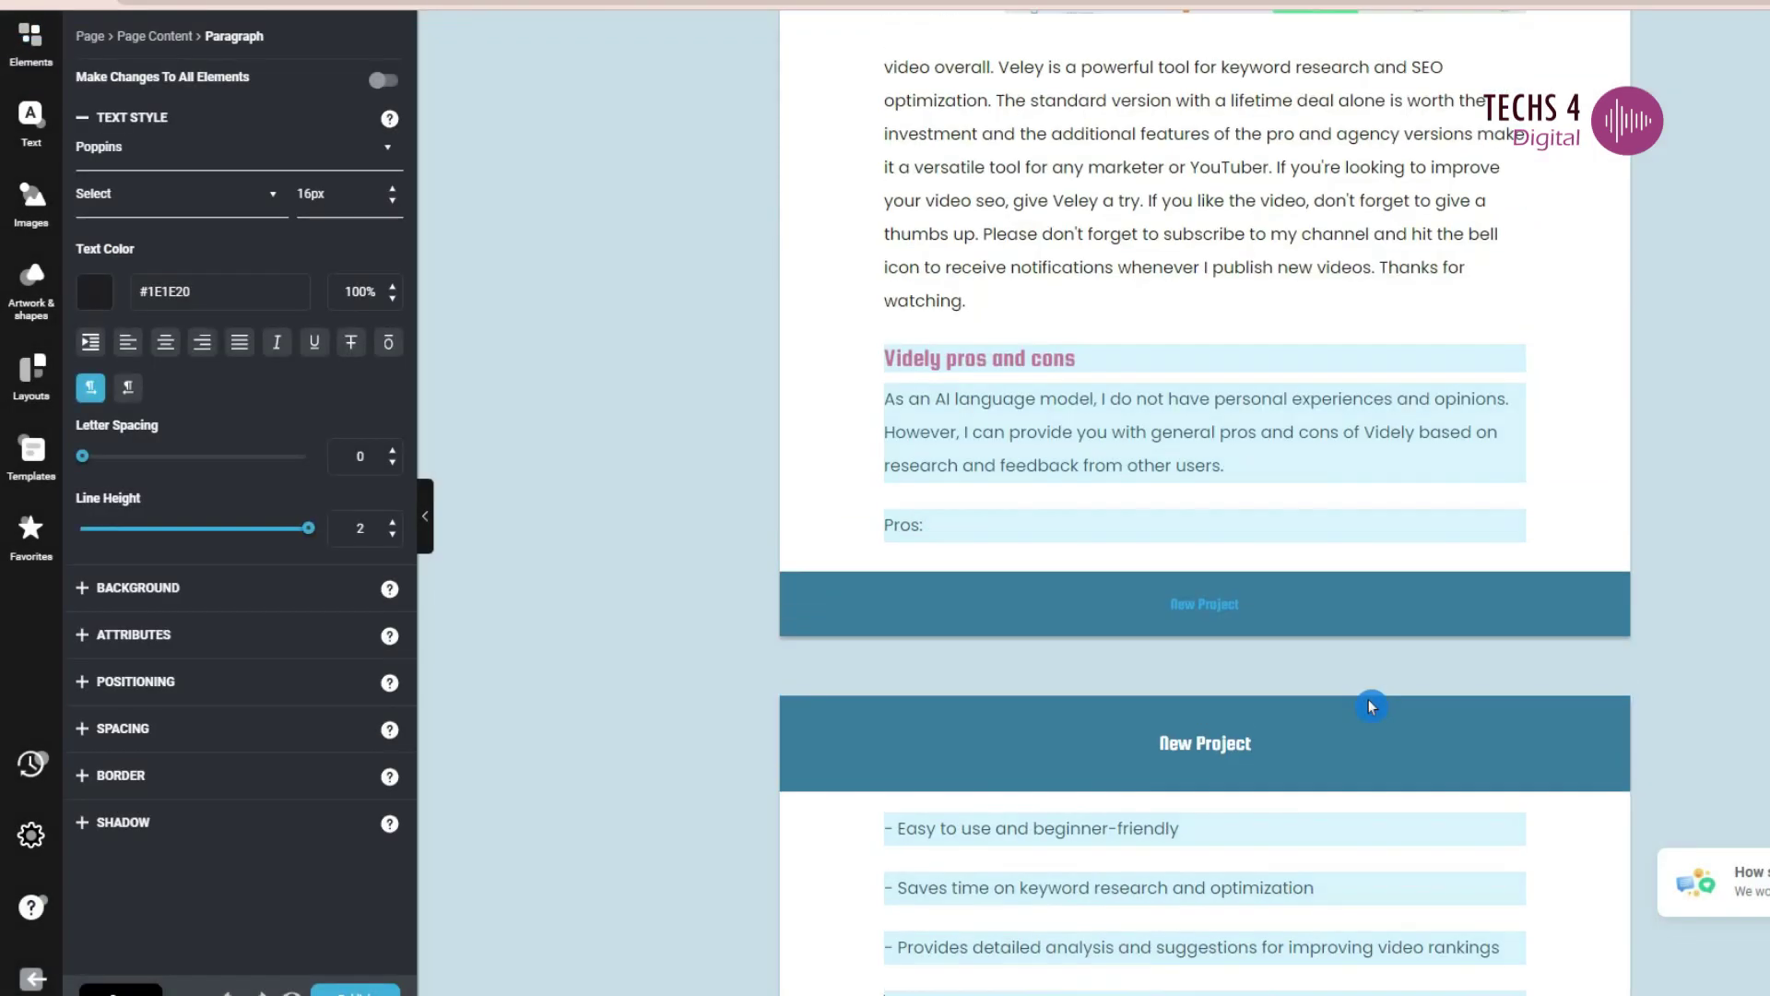
scroll(1383, 423, "up", 10)
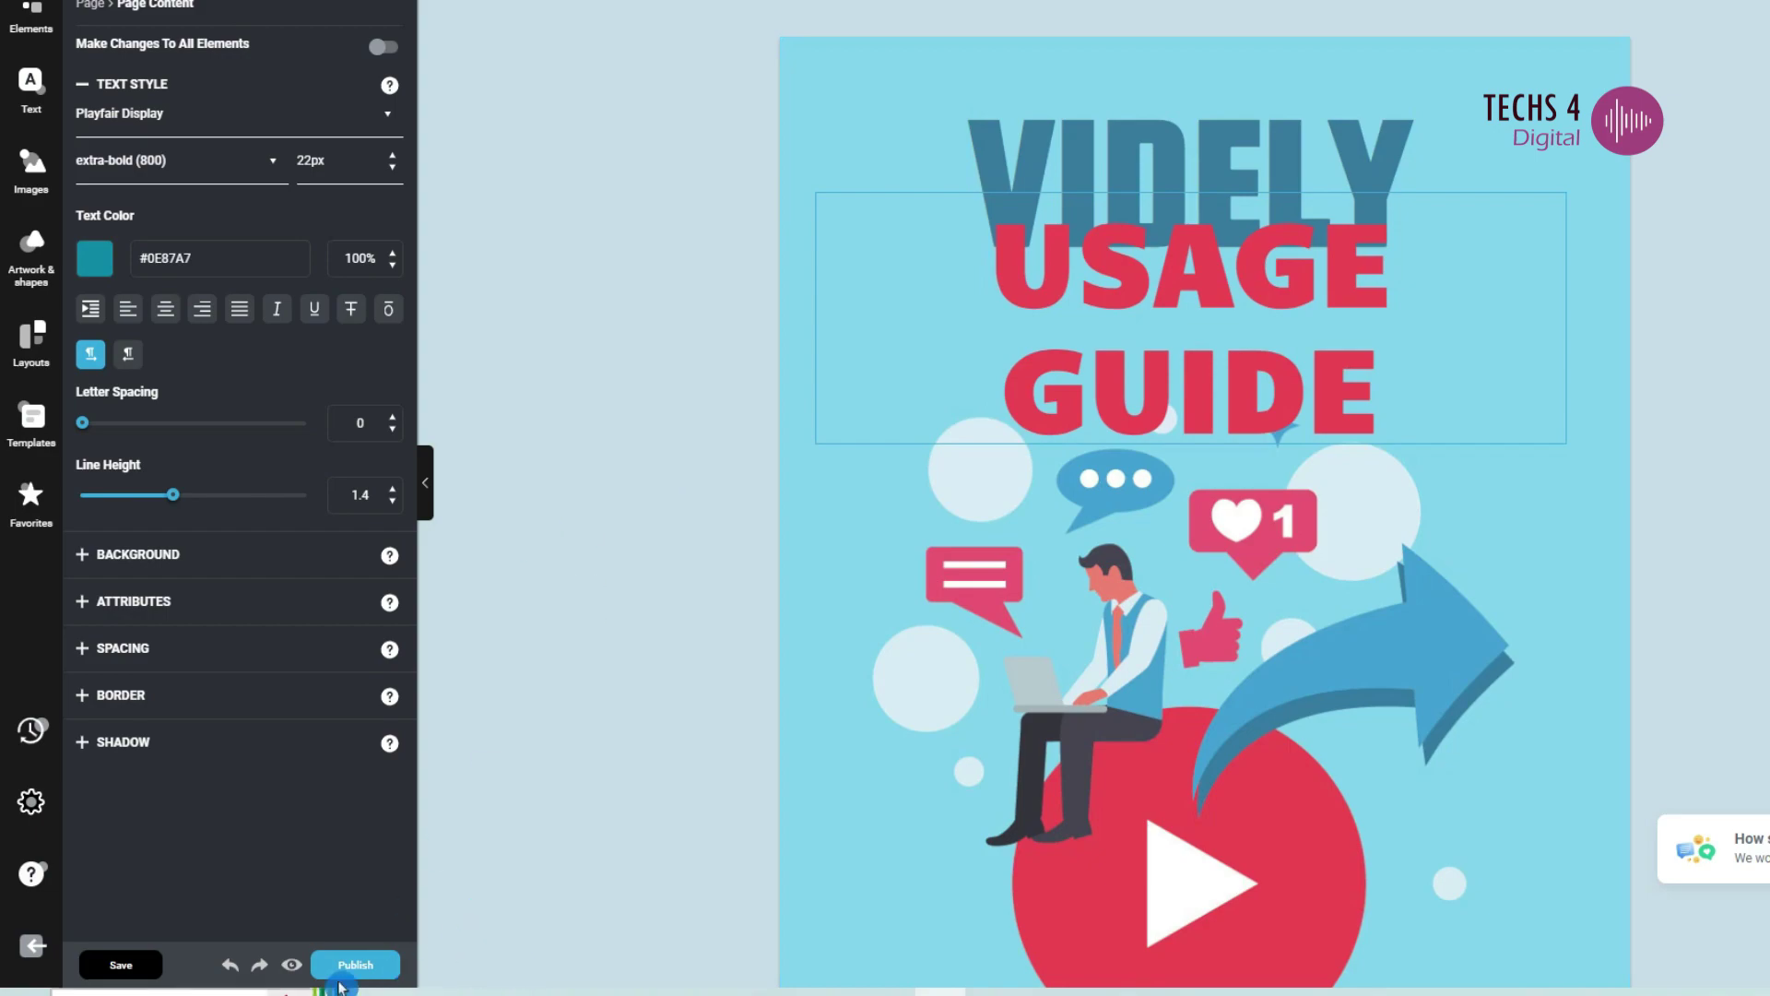
left_click(355, 965)
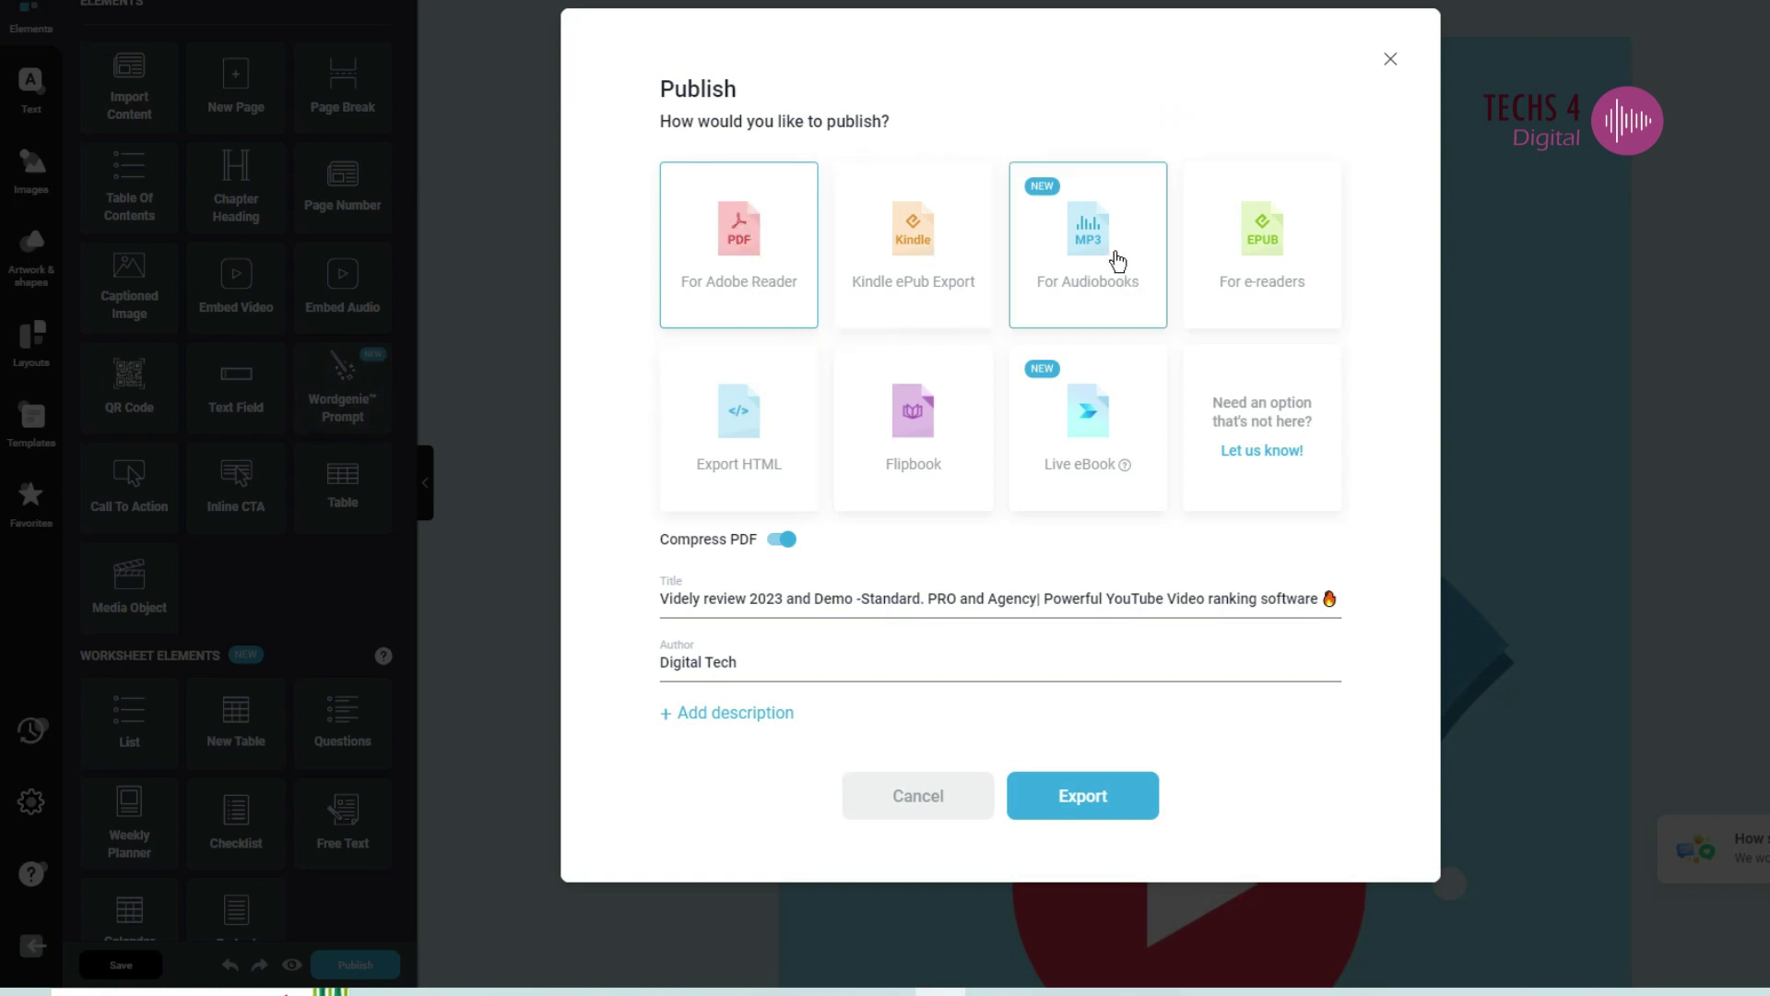
left_click(954, 428)
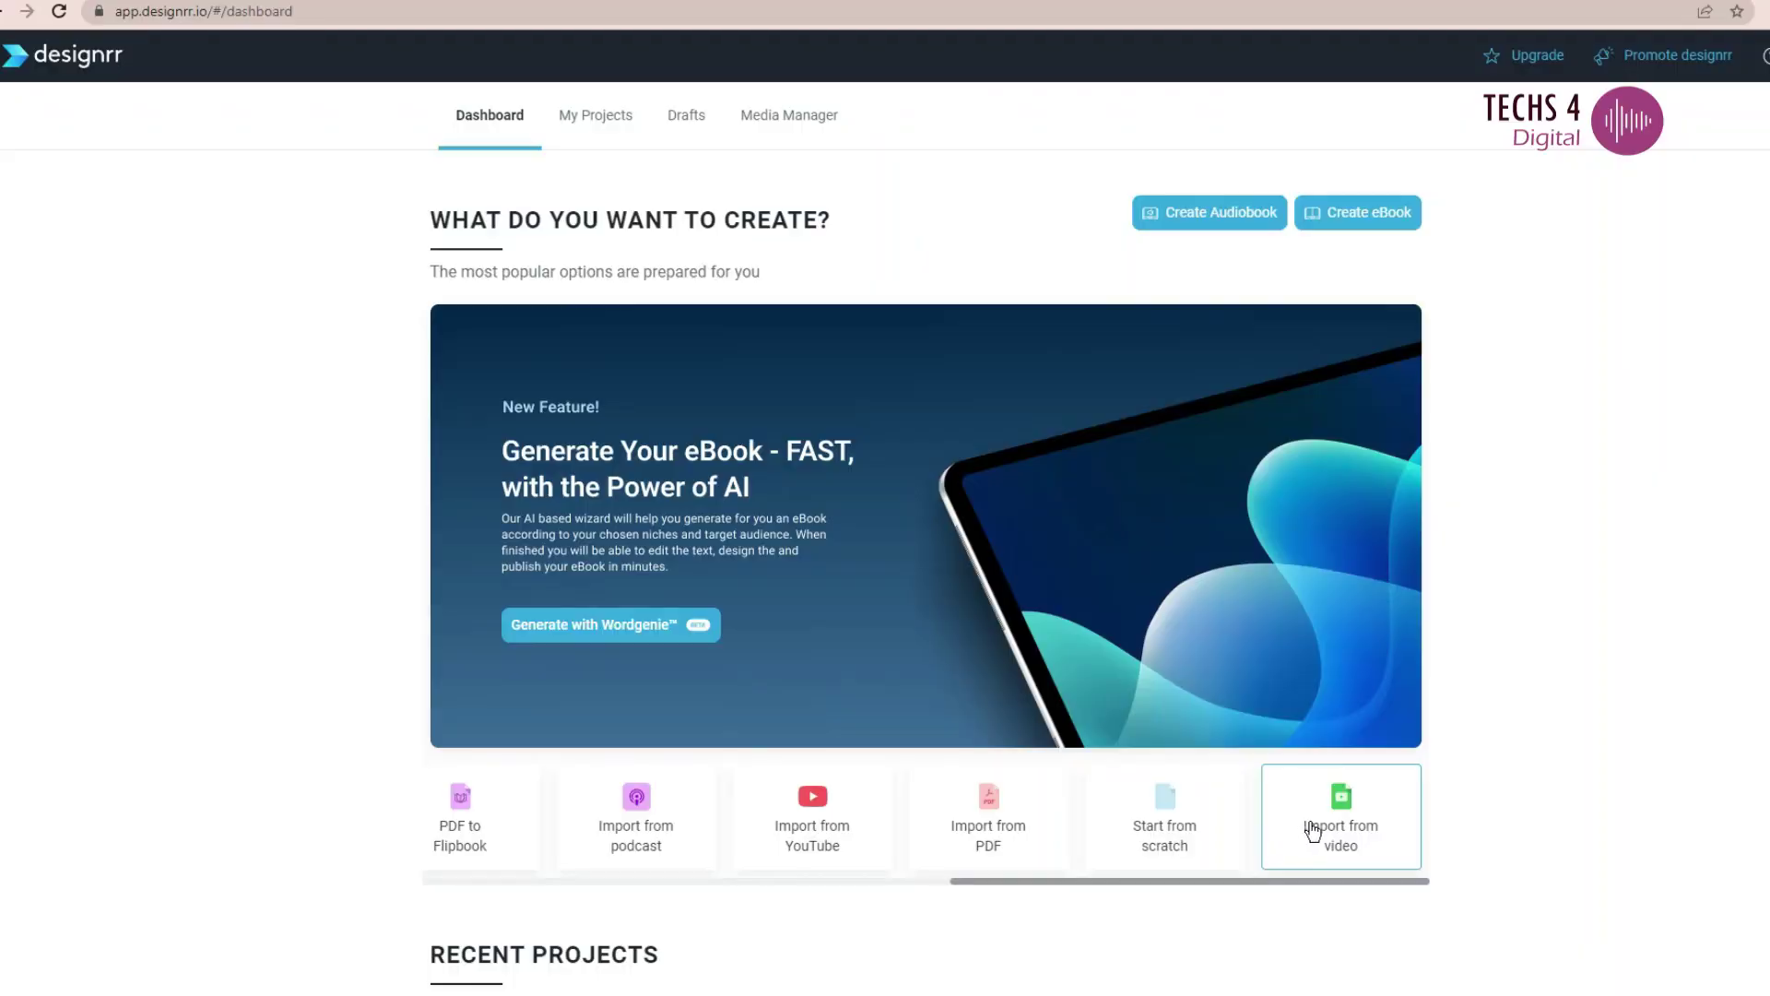
- Create a new audiobook project after dismissing the video import tip, reaching Select Import Option
left_click(1326, 823)
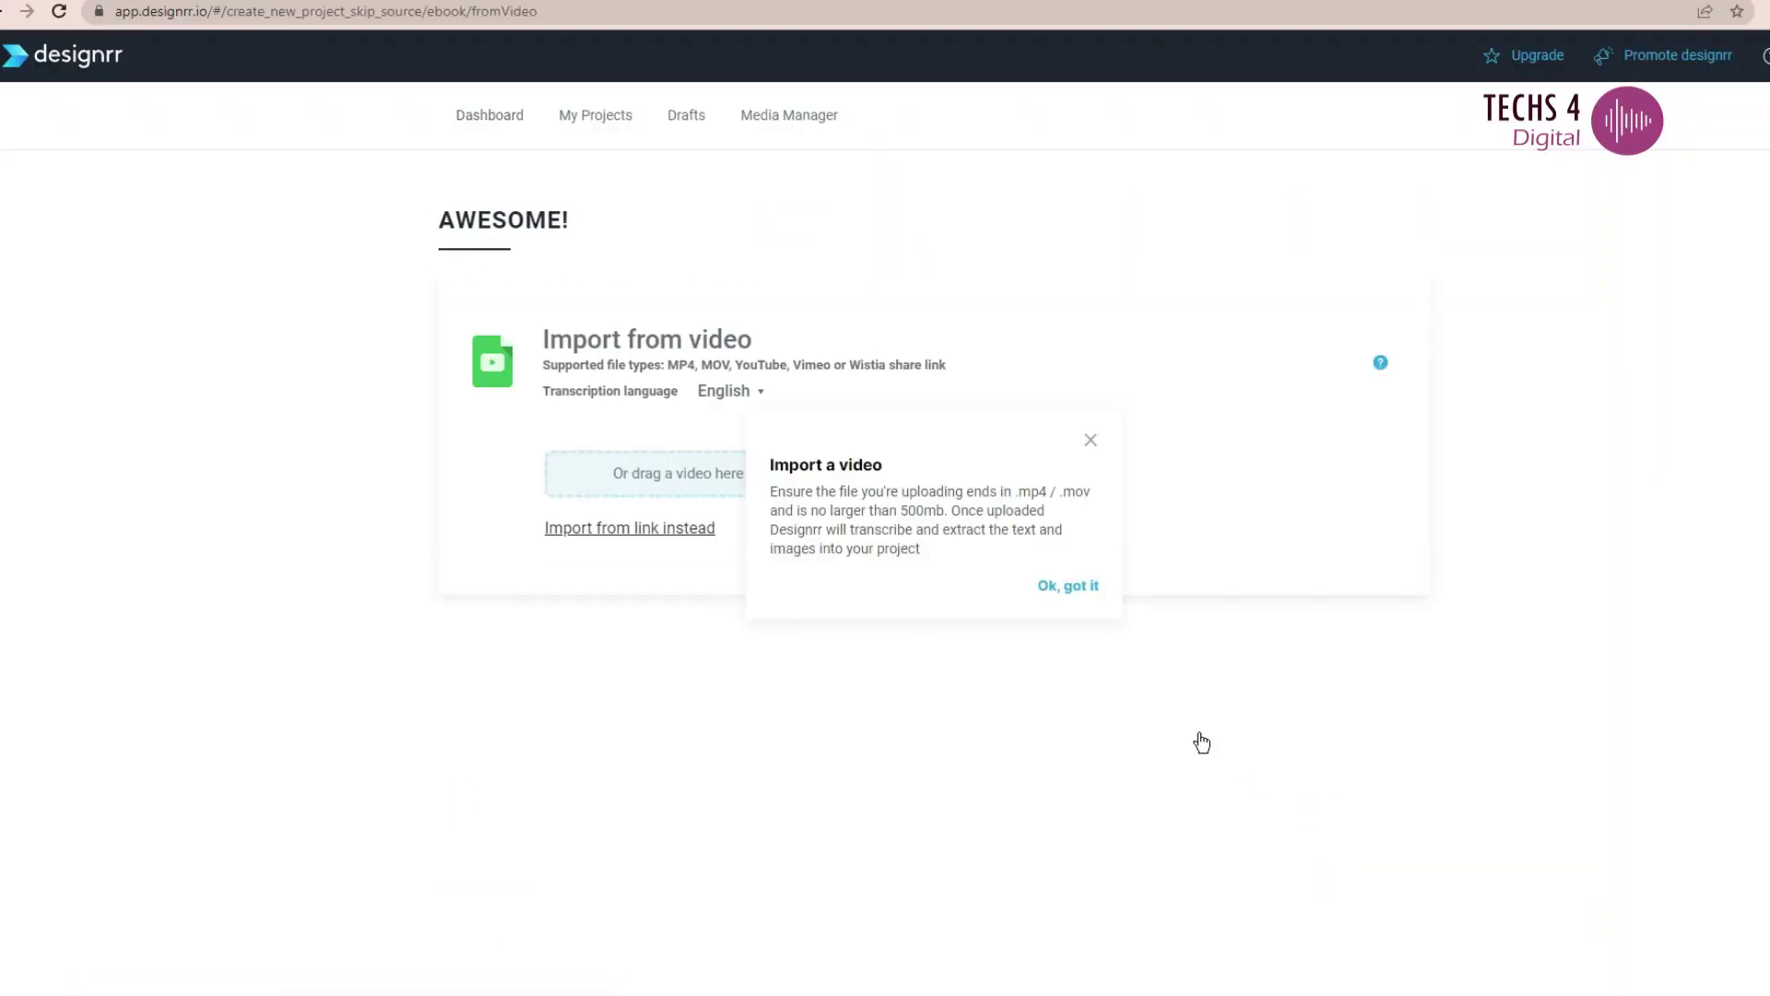
left_click(1095, 610)
left_click(1045, 584)
left_click(1058, 590)
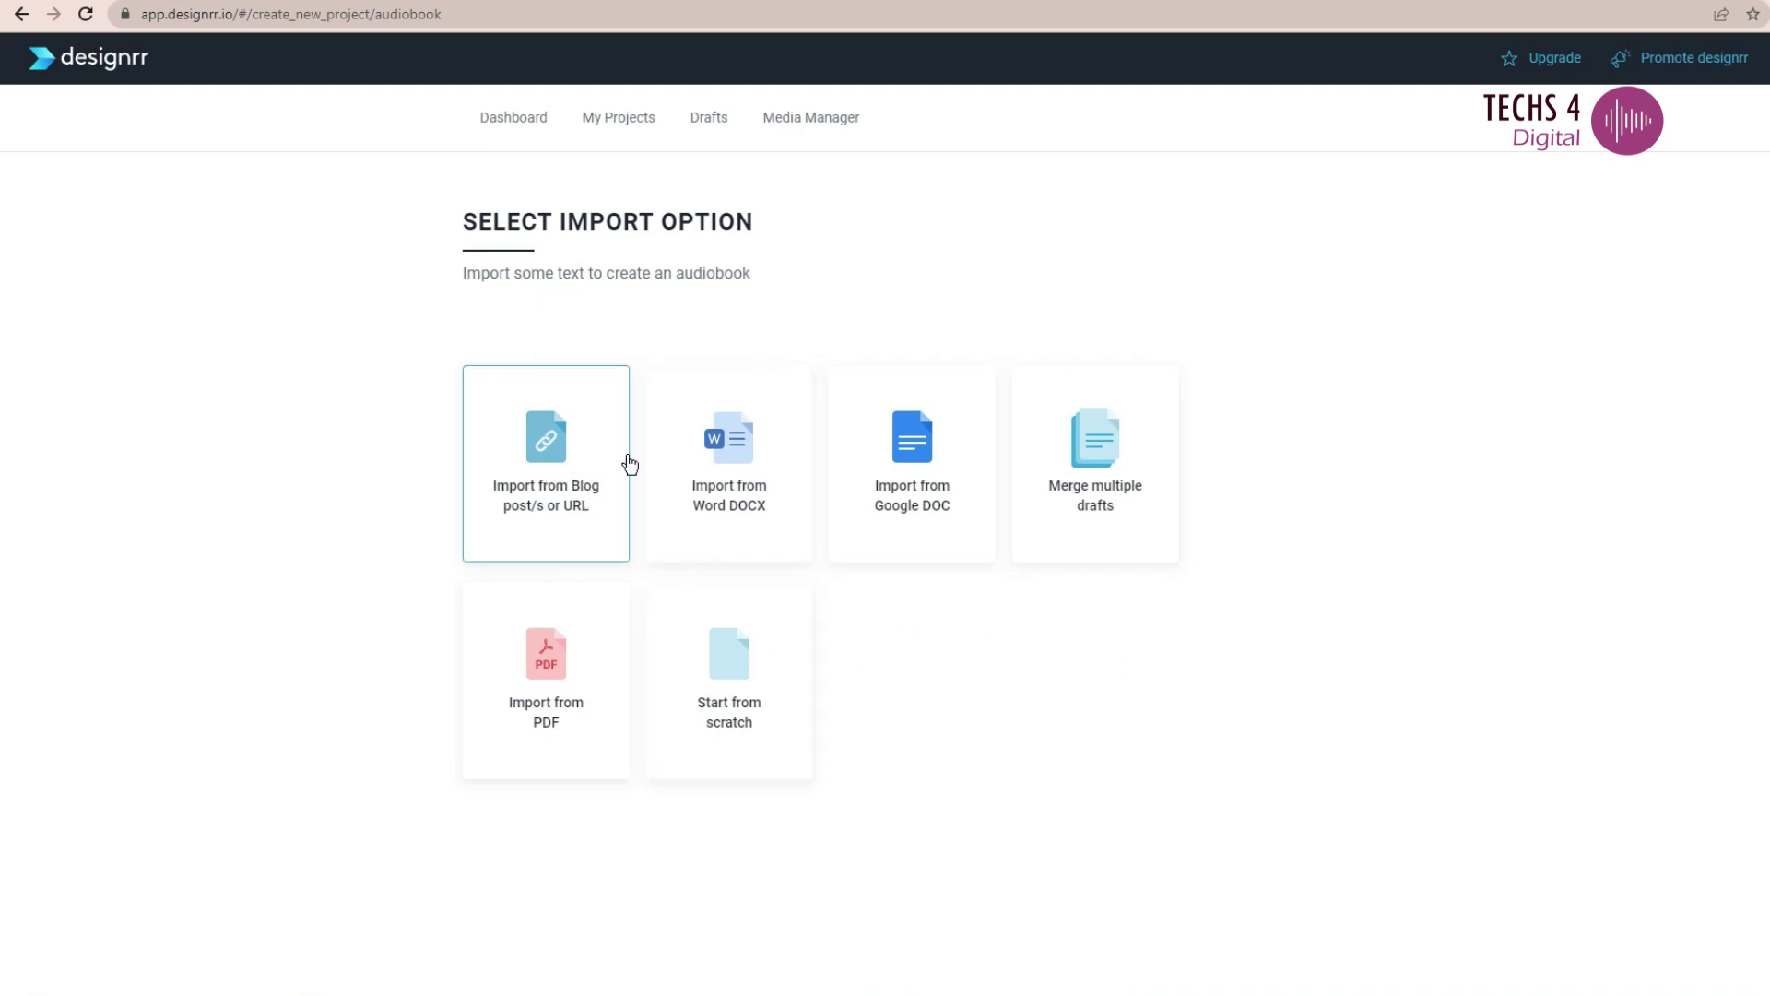
- Import the 'Affiliate Marketing for beginners' Google Doc from its pasted link and continue to review
left_click(916, 474)
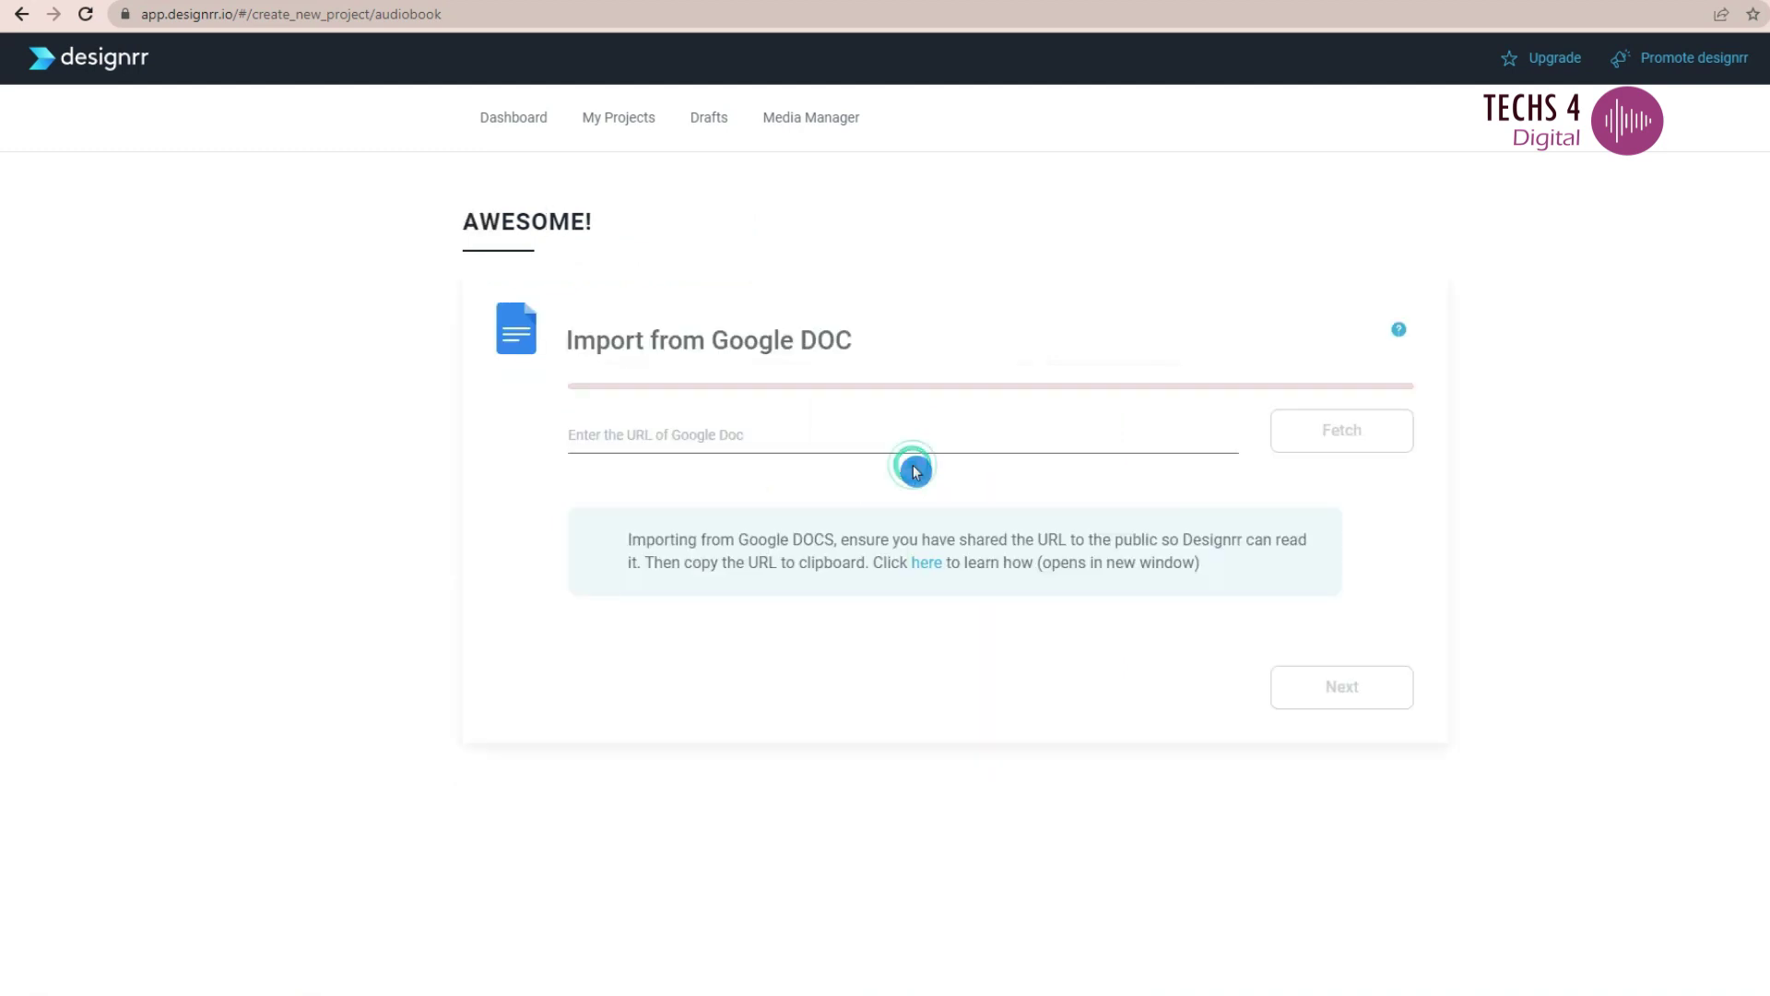
left_click(862, 419)
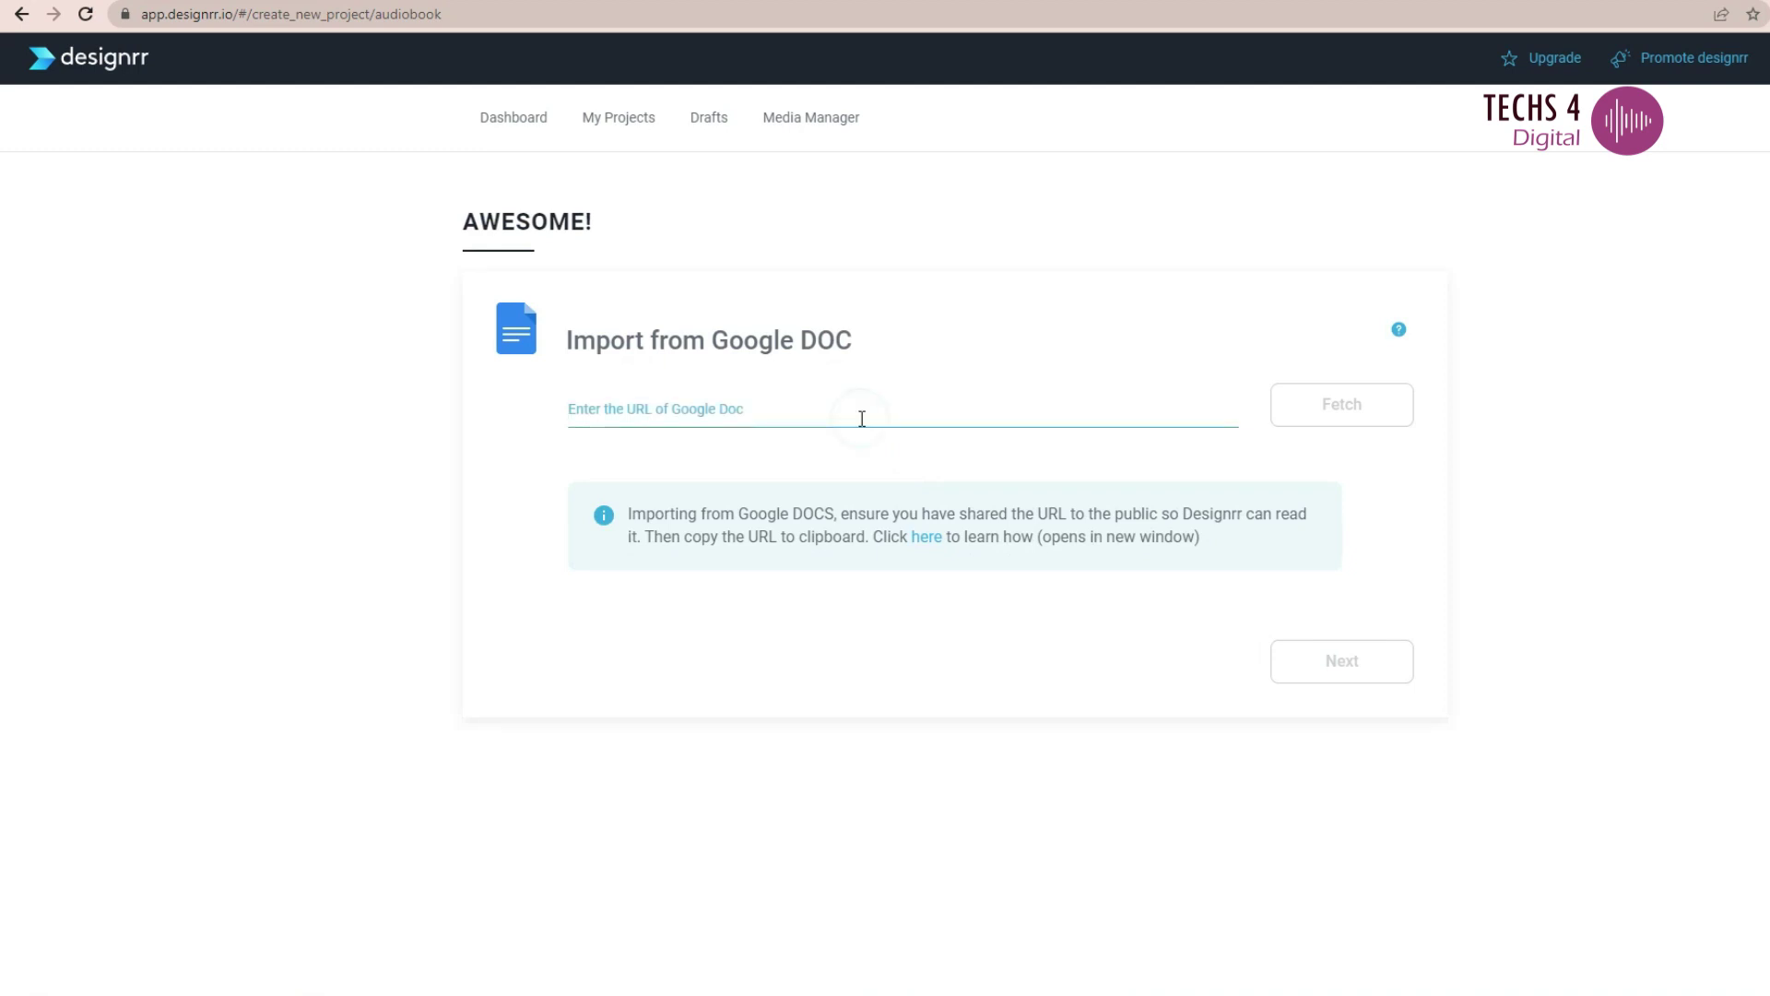
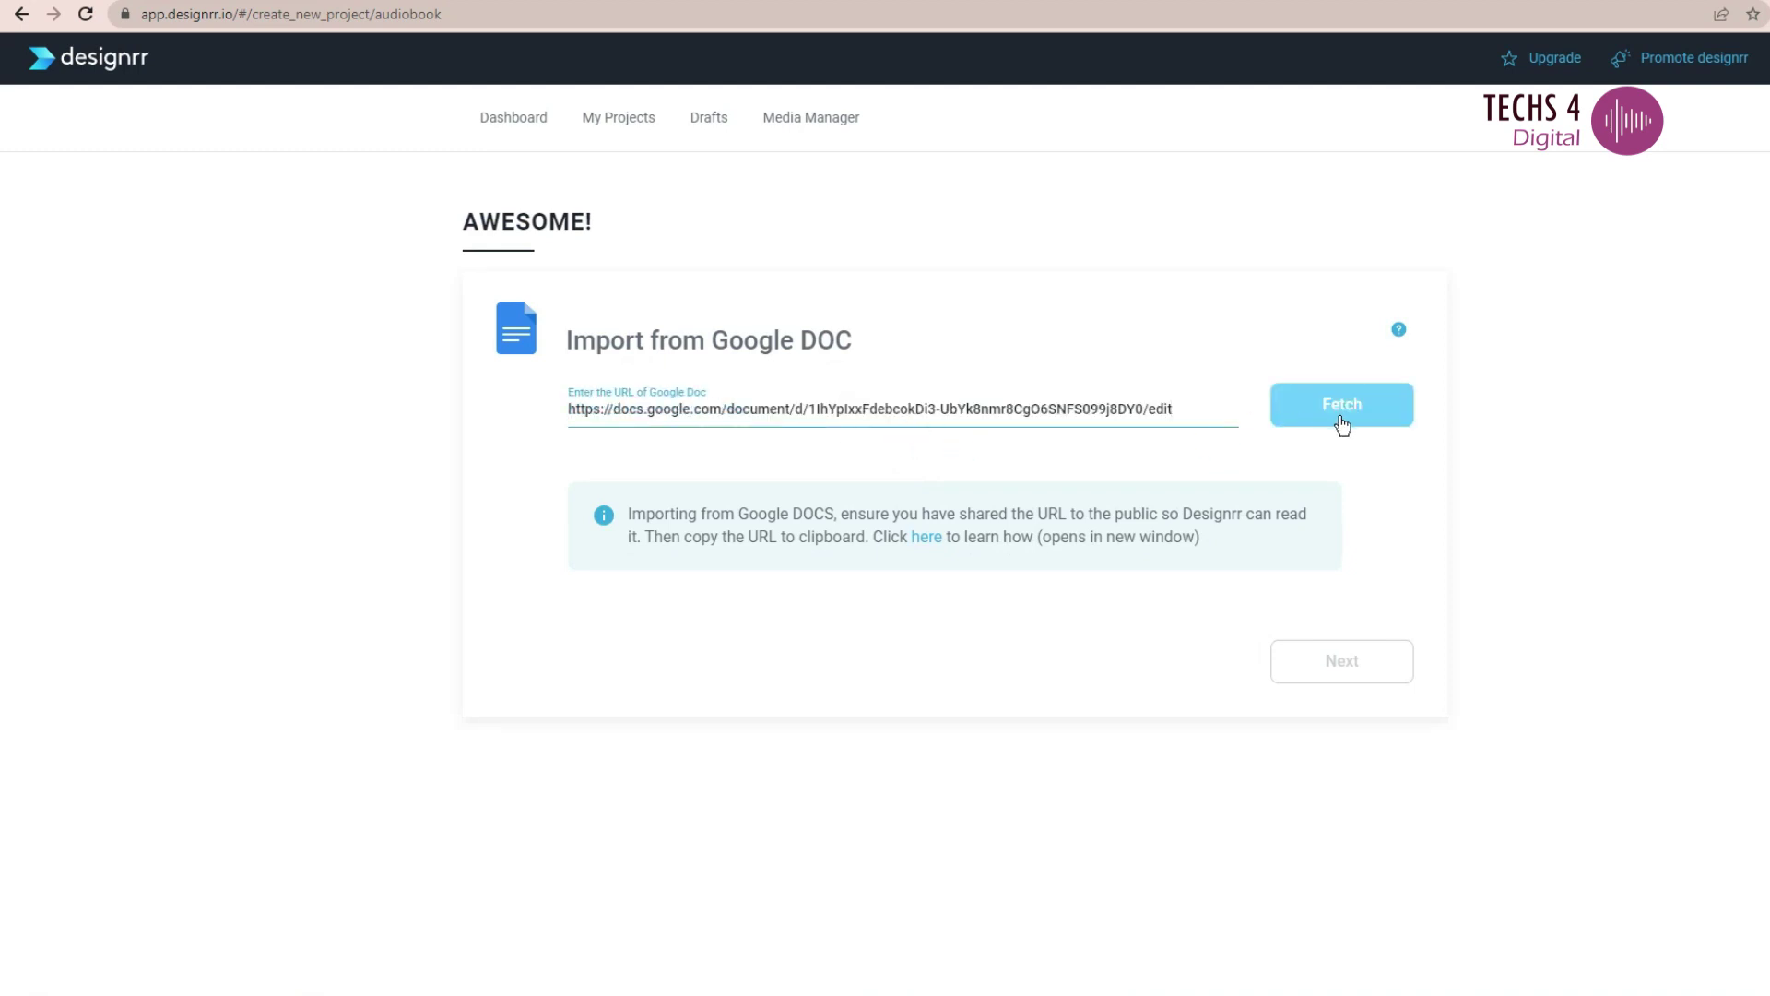
left_click(1342, 425)
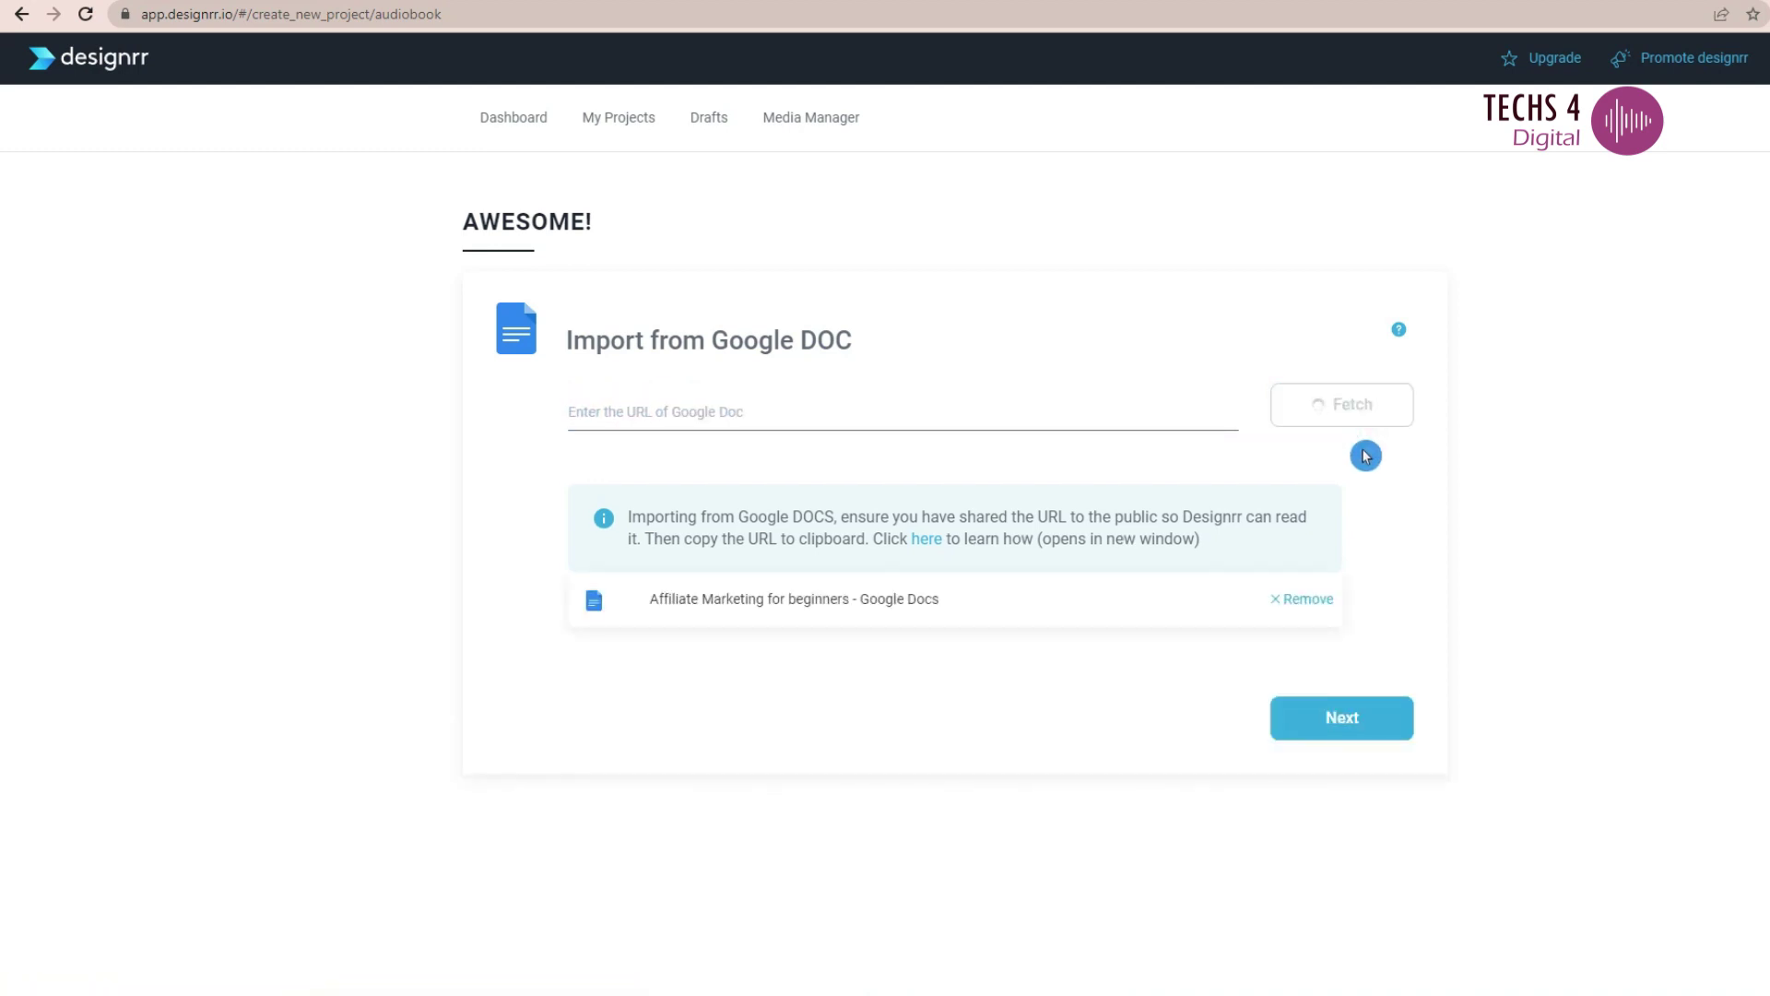
left_click(1346, 722)
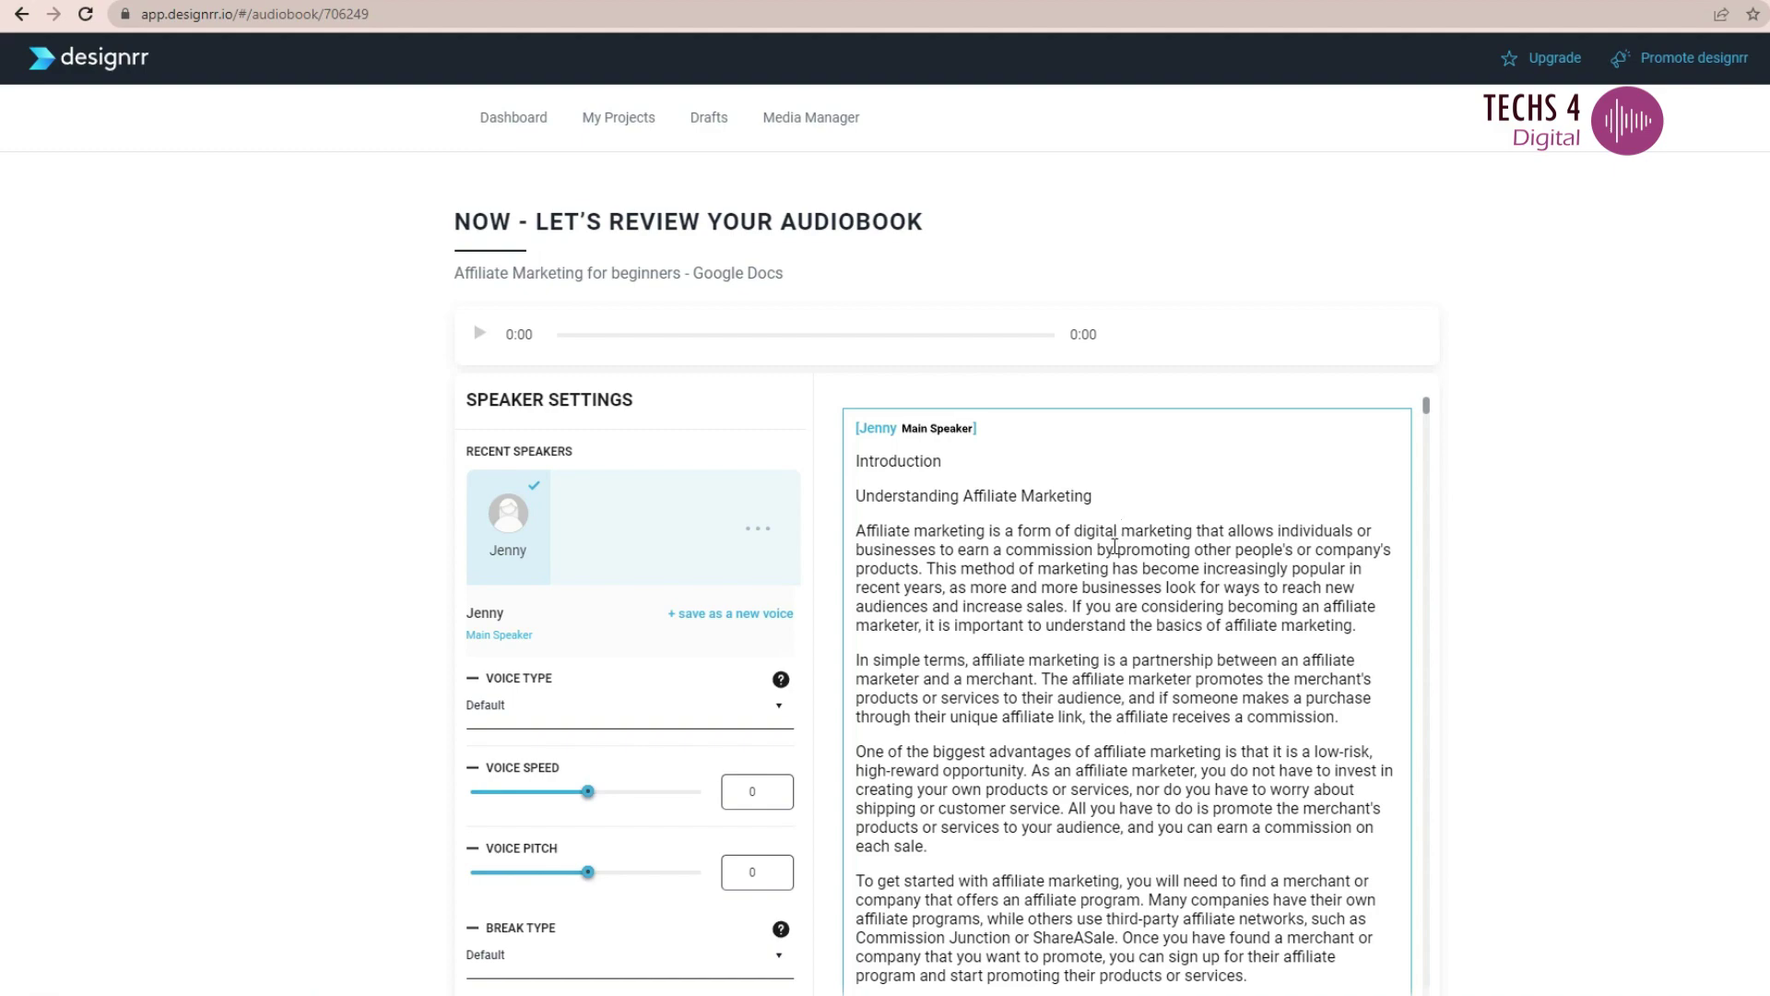
scroll(1120, 624, "down", 15)
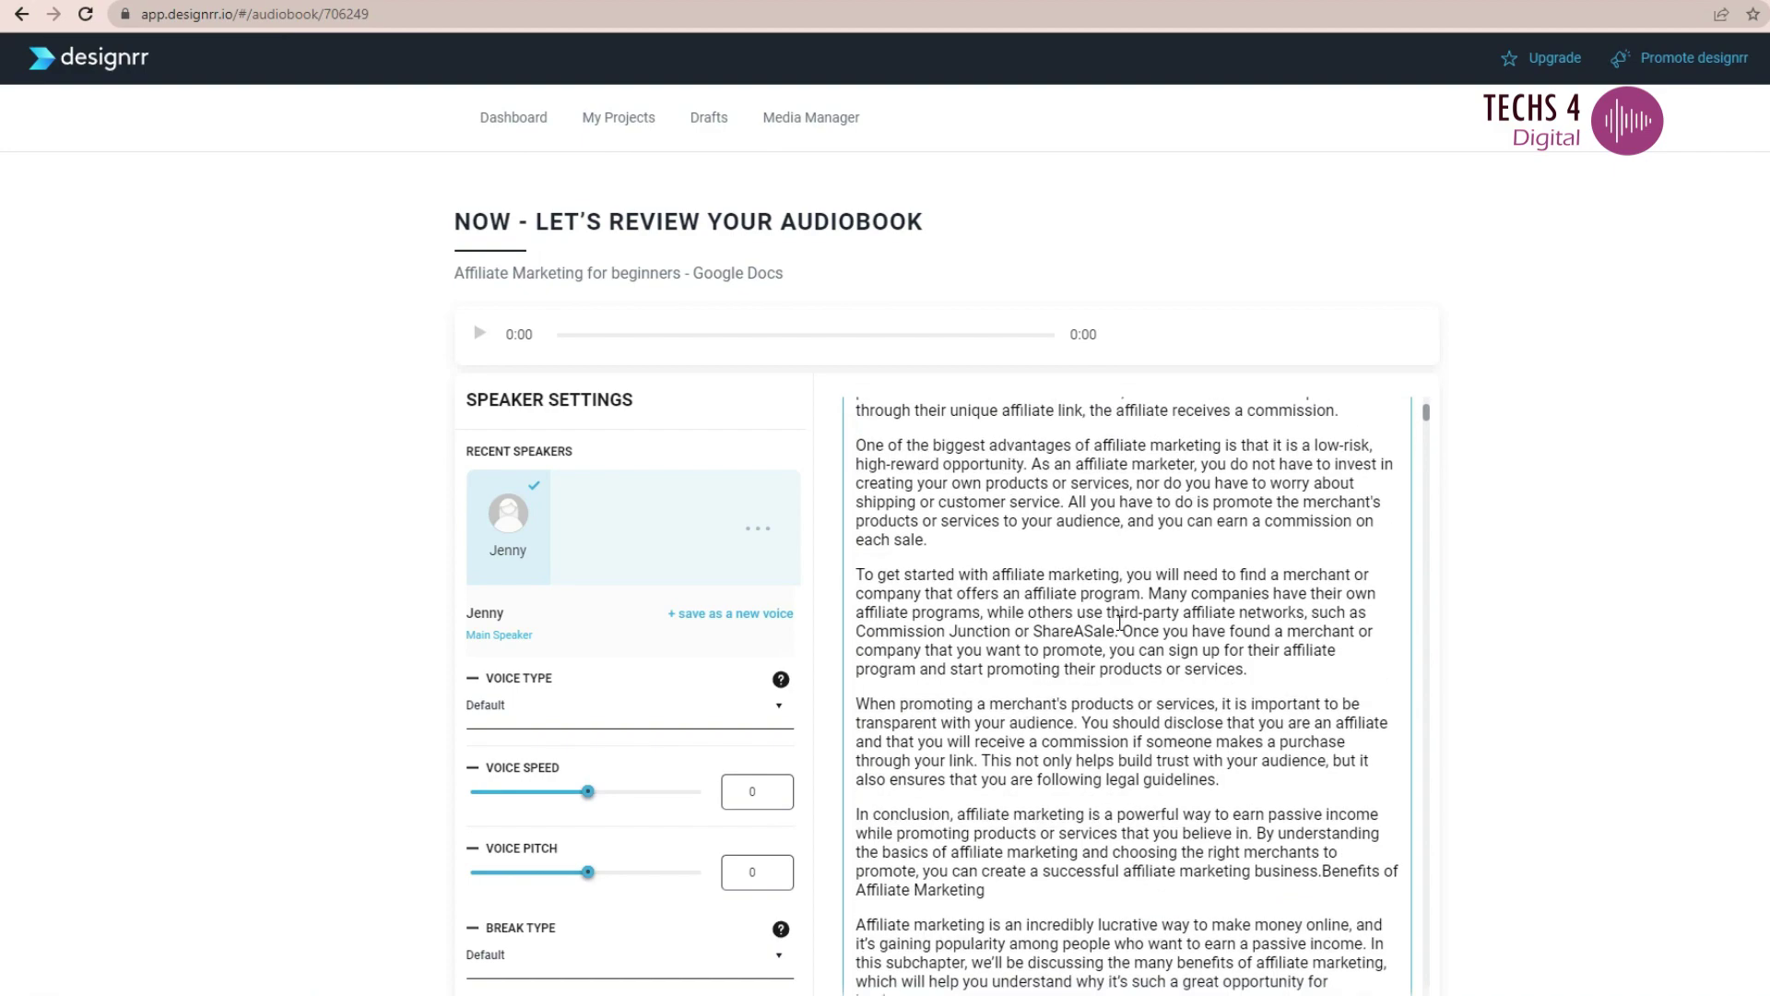
scroll(1120, 624, "down", 3)
scroll(1119, 609, "up", 12)
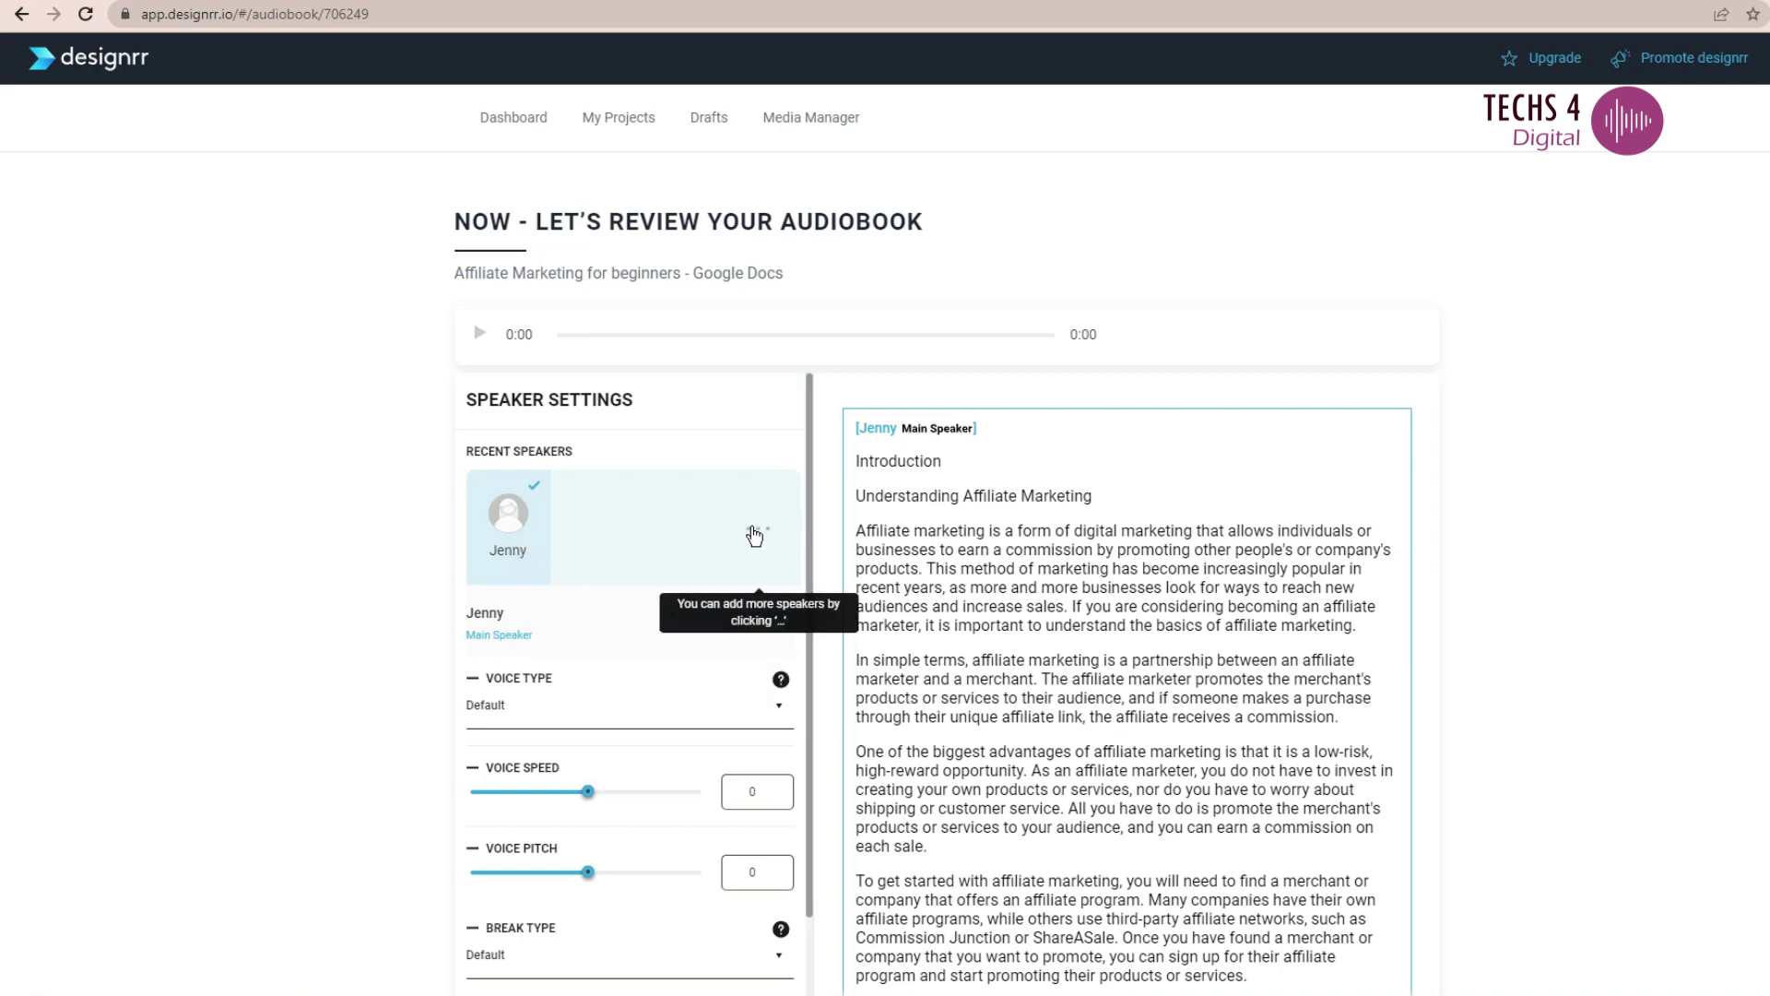
left_click(754, 535)
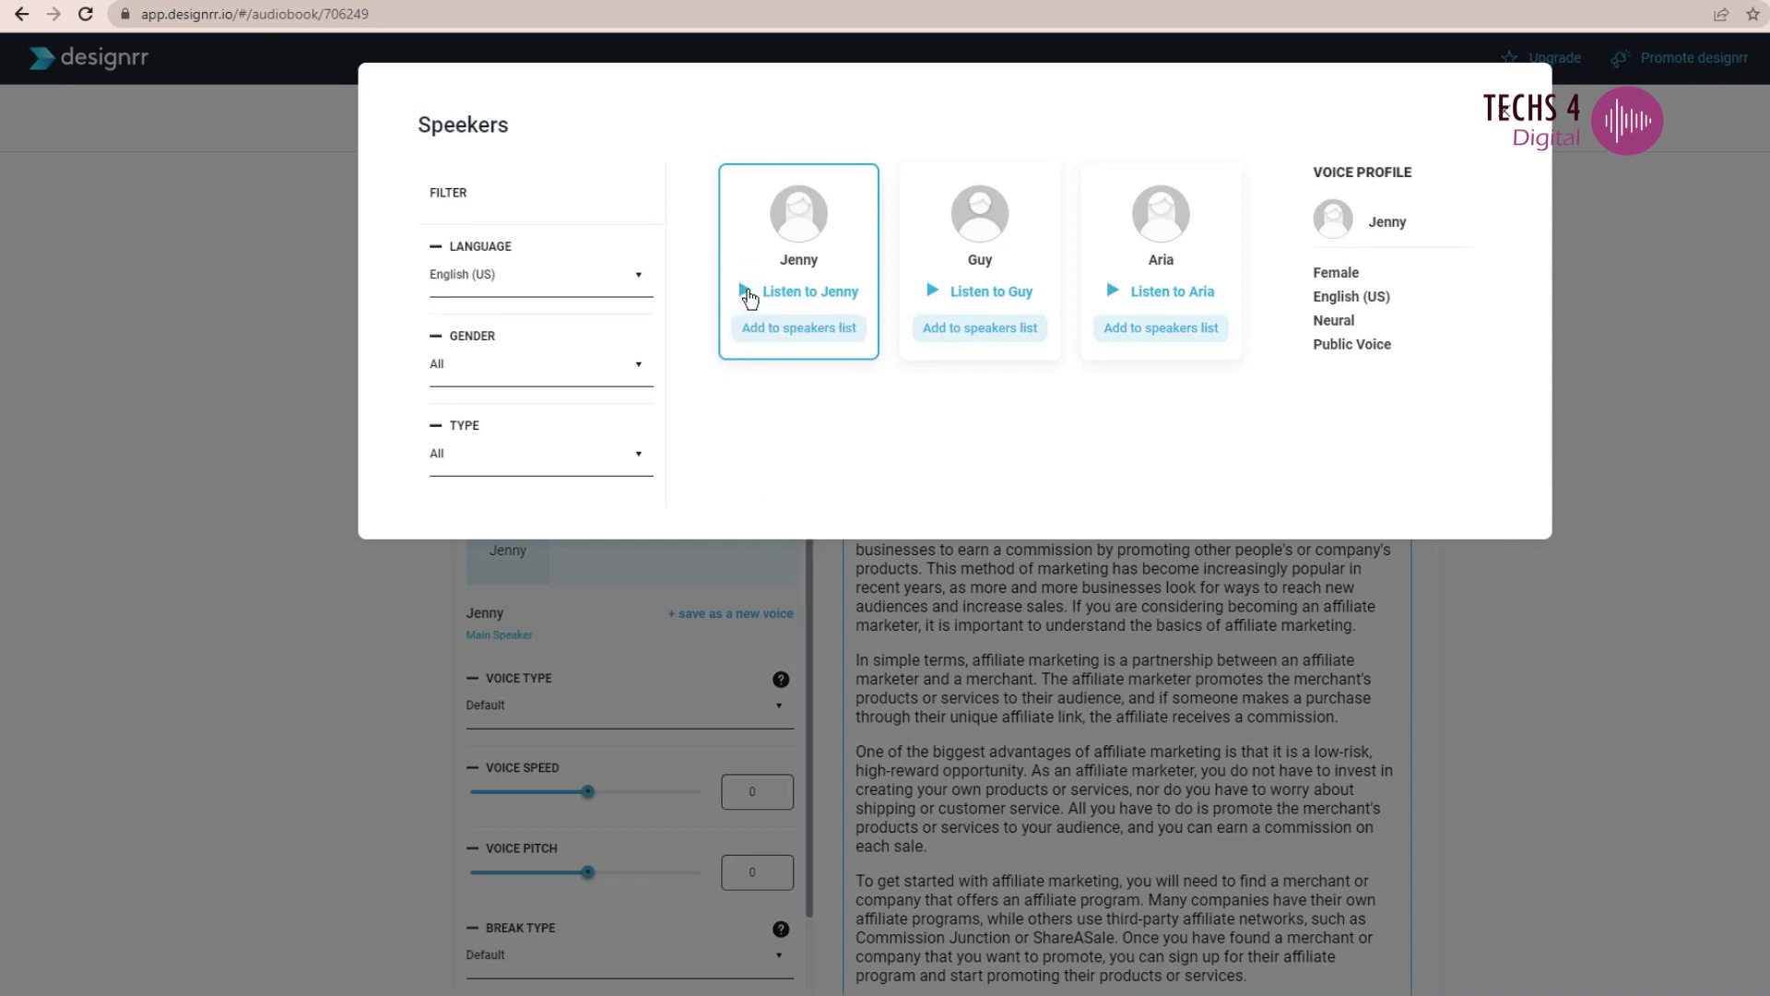
left_click(931, 302)
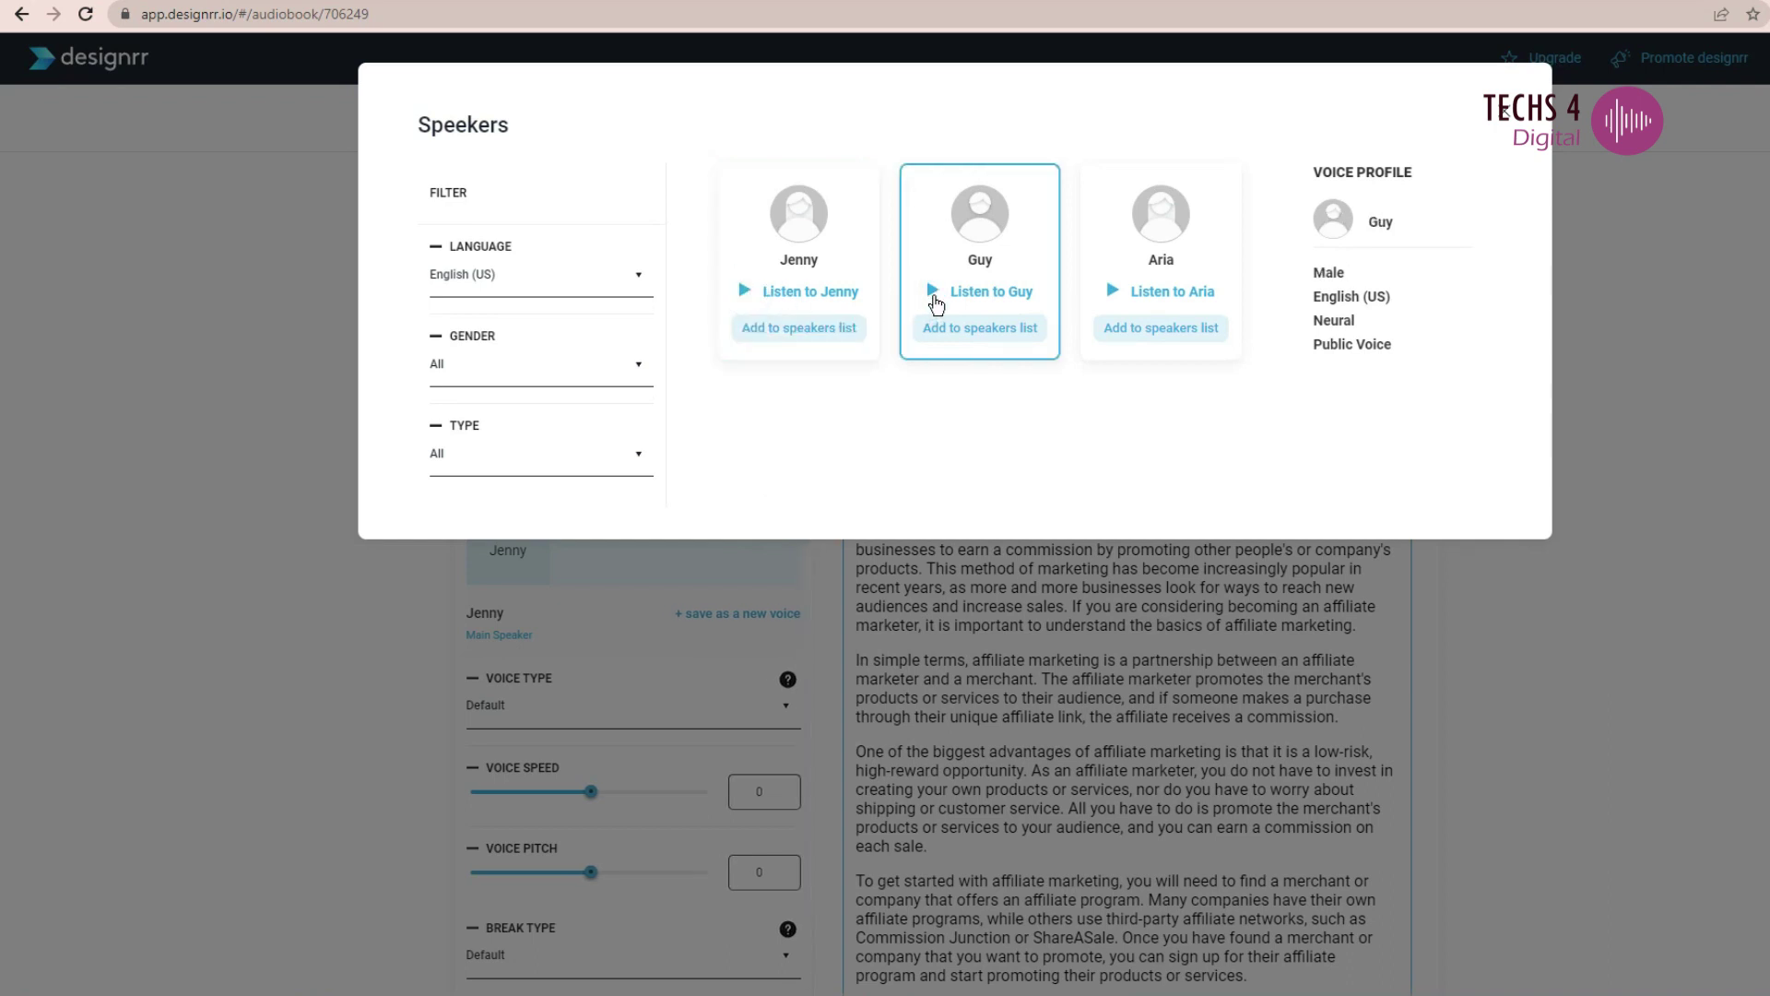
left_click(1505, 128)
scroll(1125, 553, "down", 10)
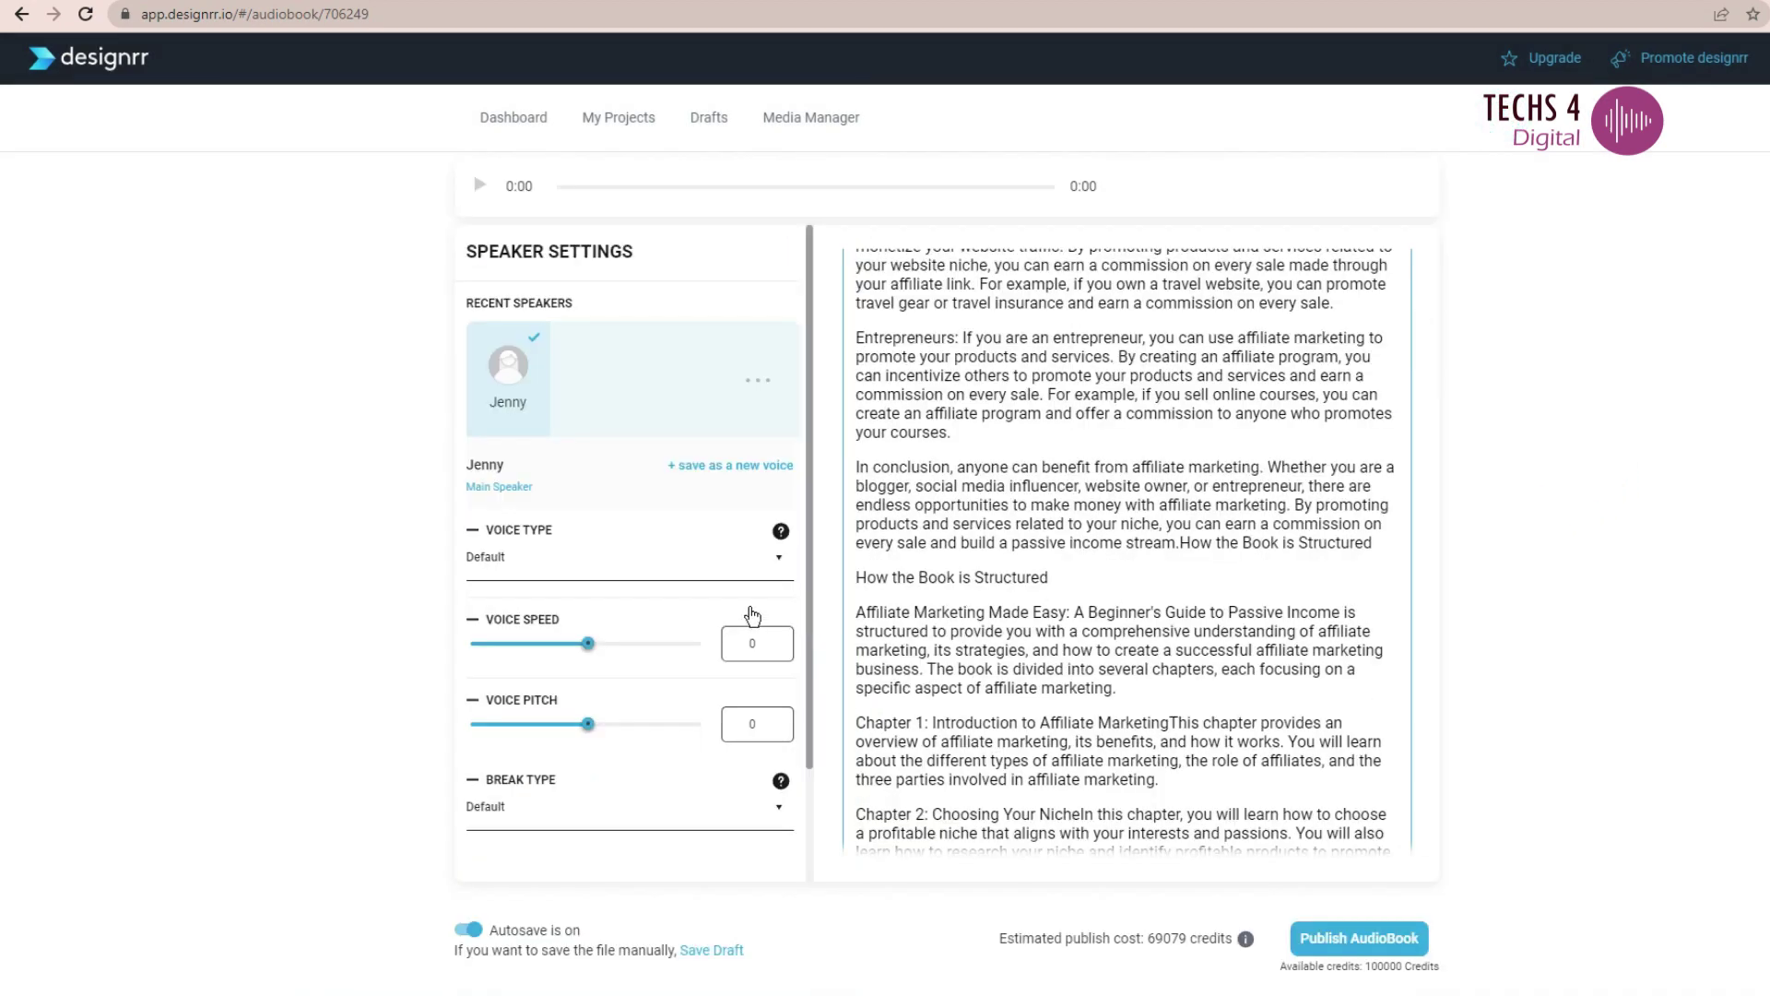
- Select the opening paragraph and generate its 0:25 voice preview, leaving 99514 credits
scroll(638, 638, "down", 2)
scroll(712, 692, "up", 2)
scroll(1114, 564, "up", 10)
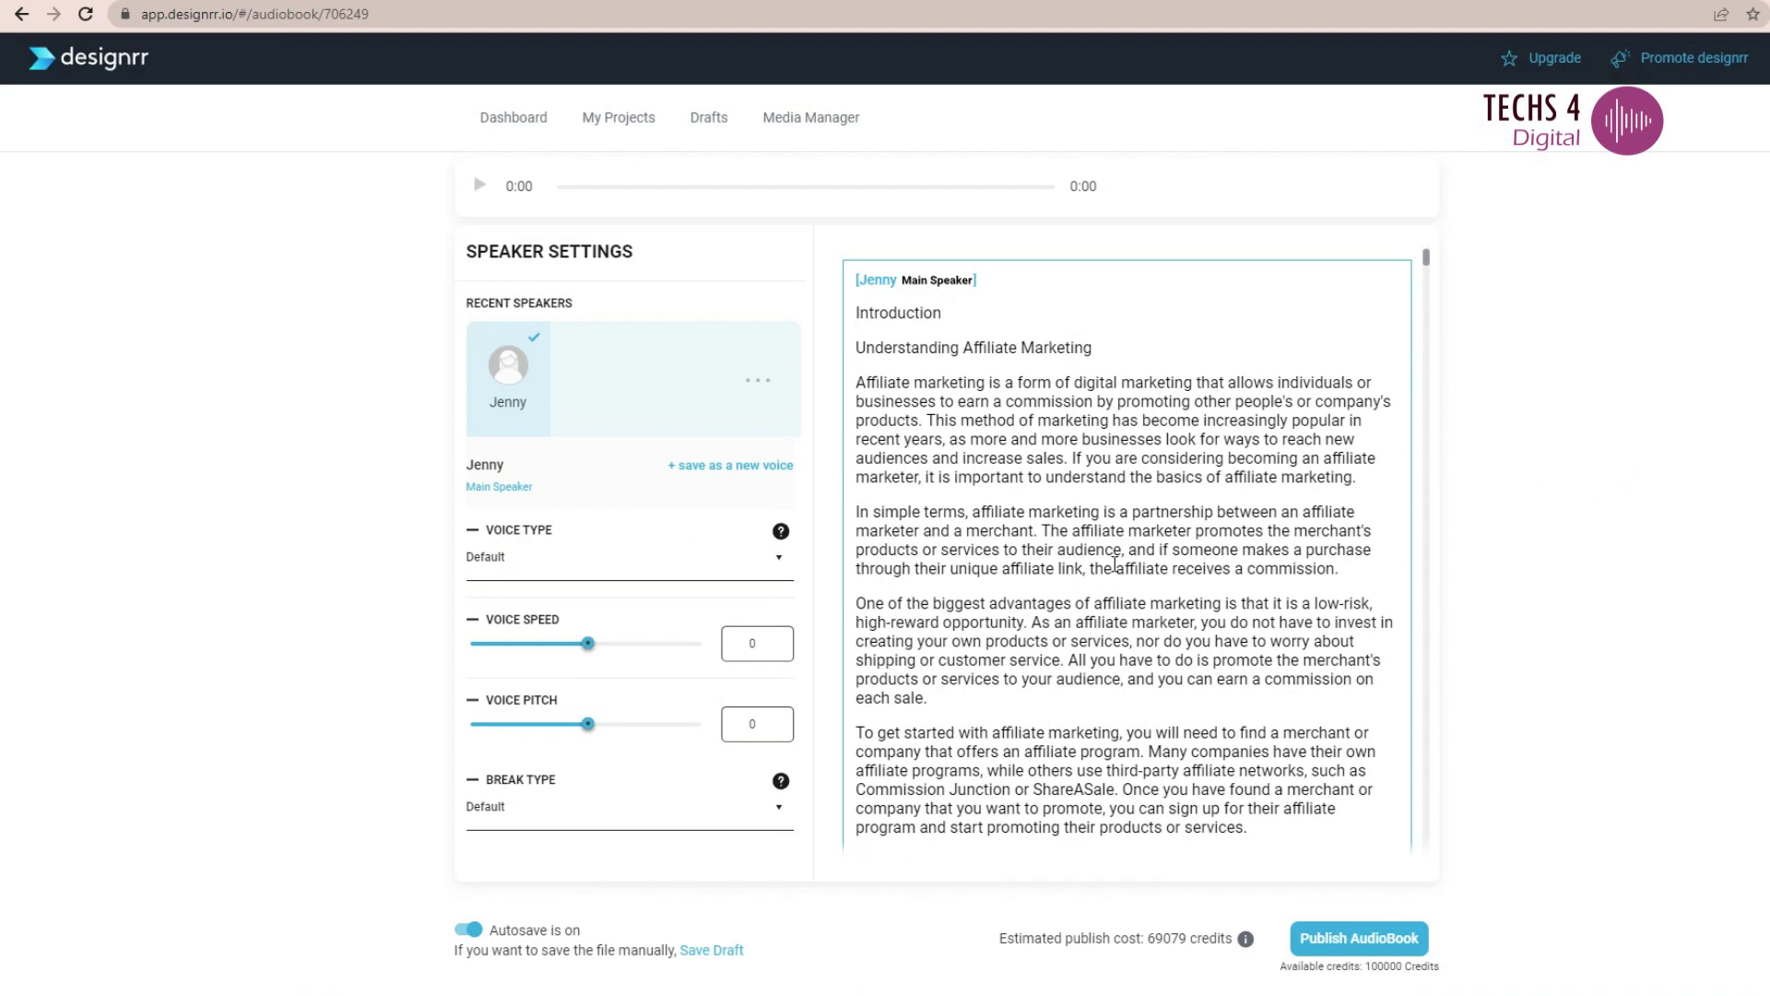
left_click_drag(856, 380, 1356, 478)
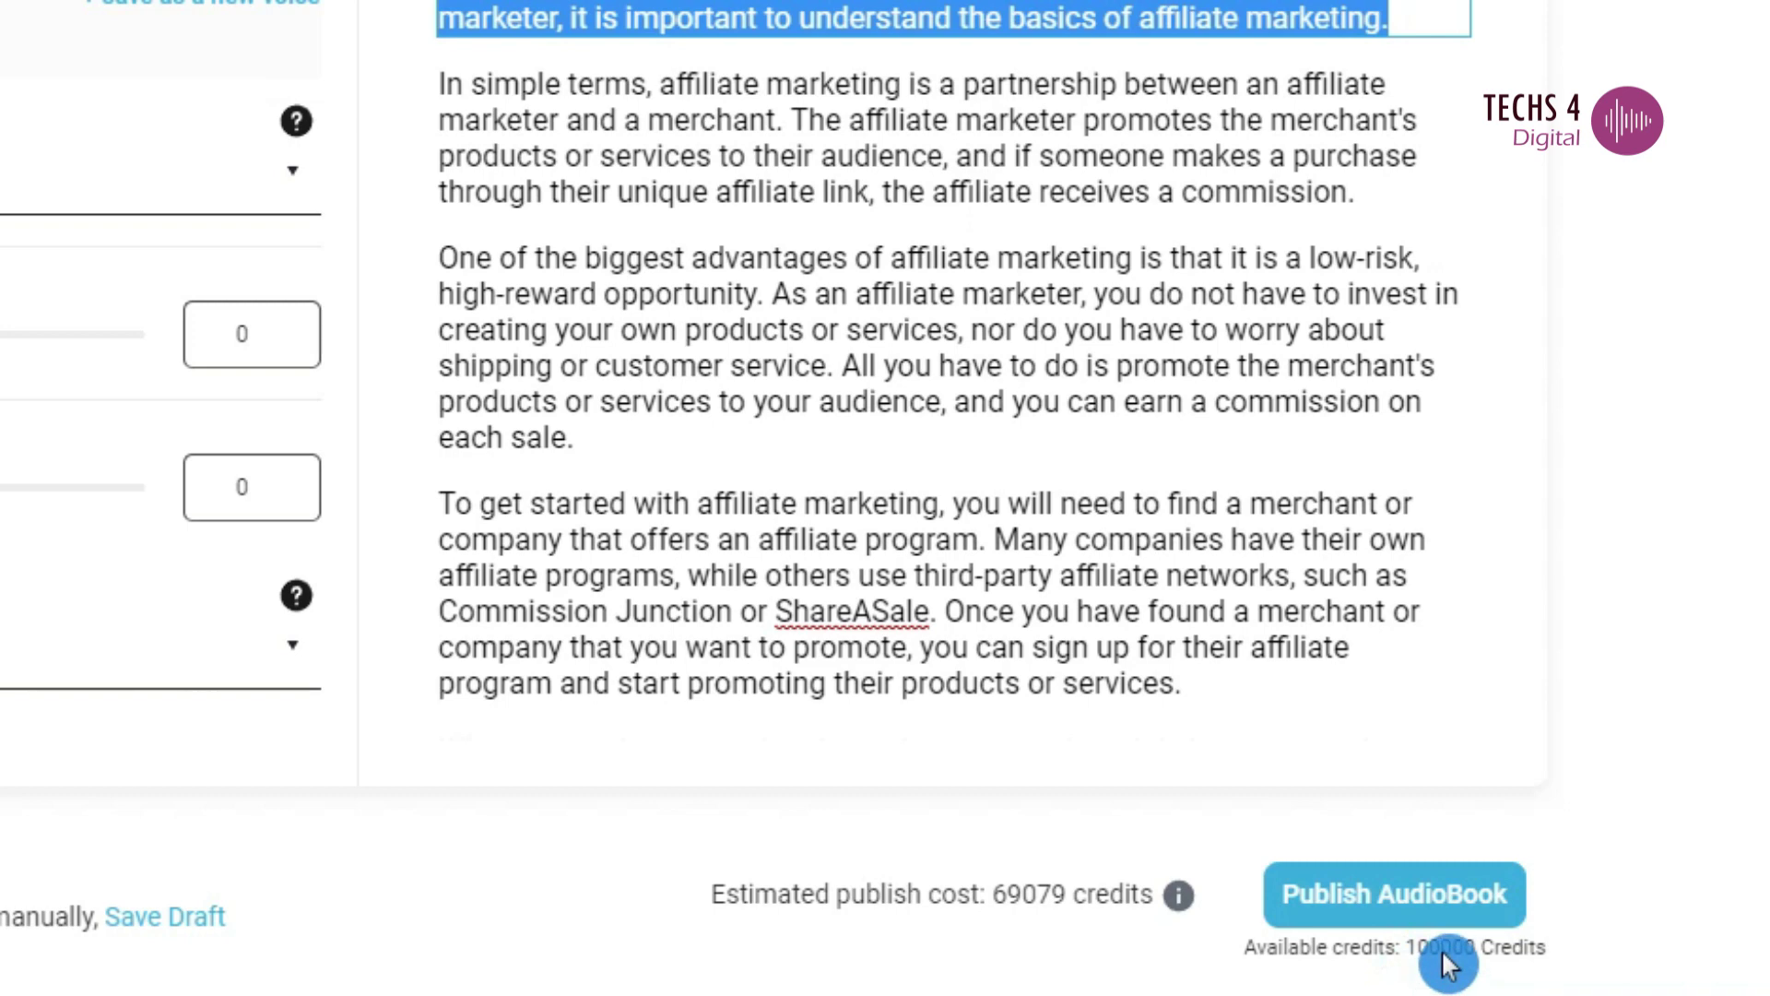
left_click(1446, 949)
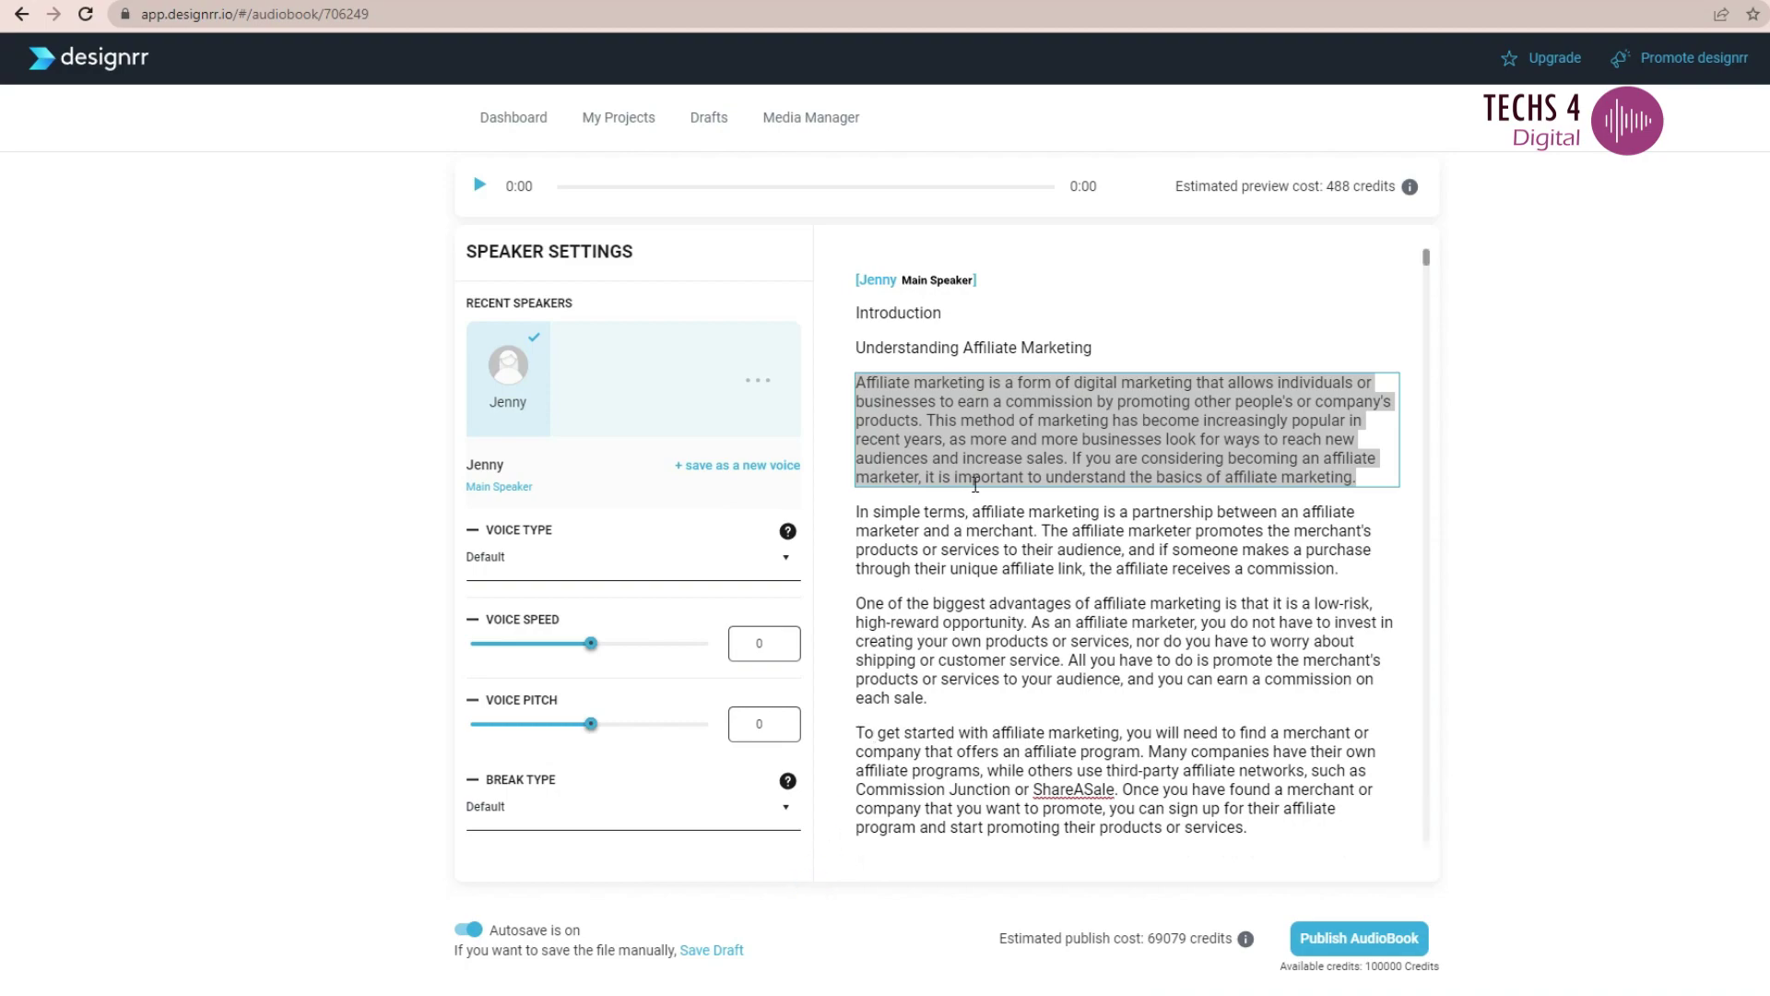
left_click(984, 439)
scroll(1064, 506, "down", 20)
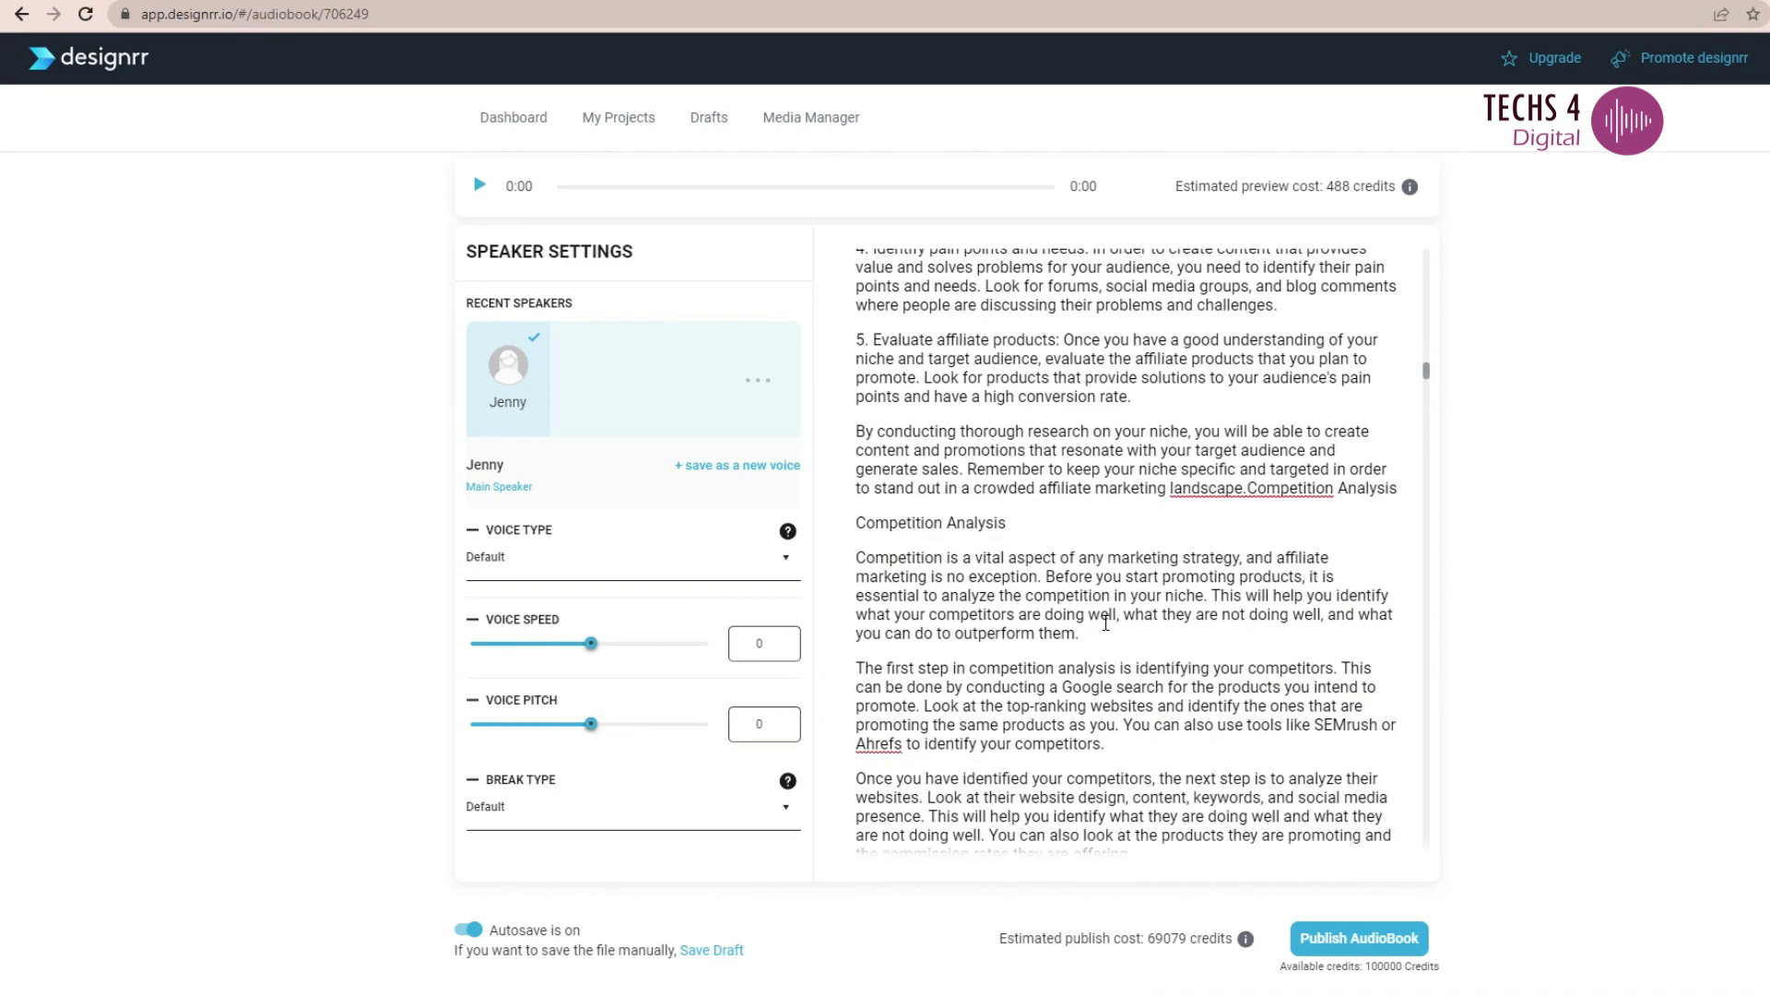
scroll(1105, 623, "up", 20)
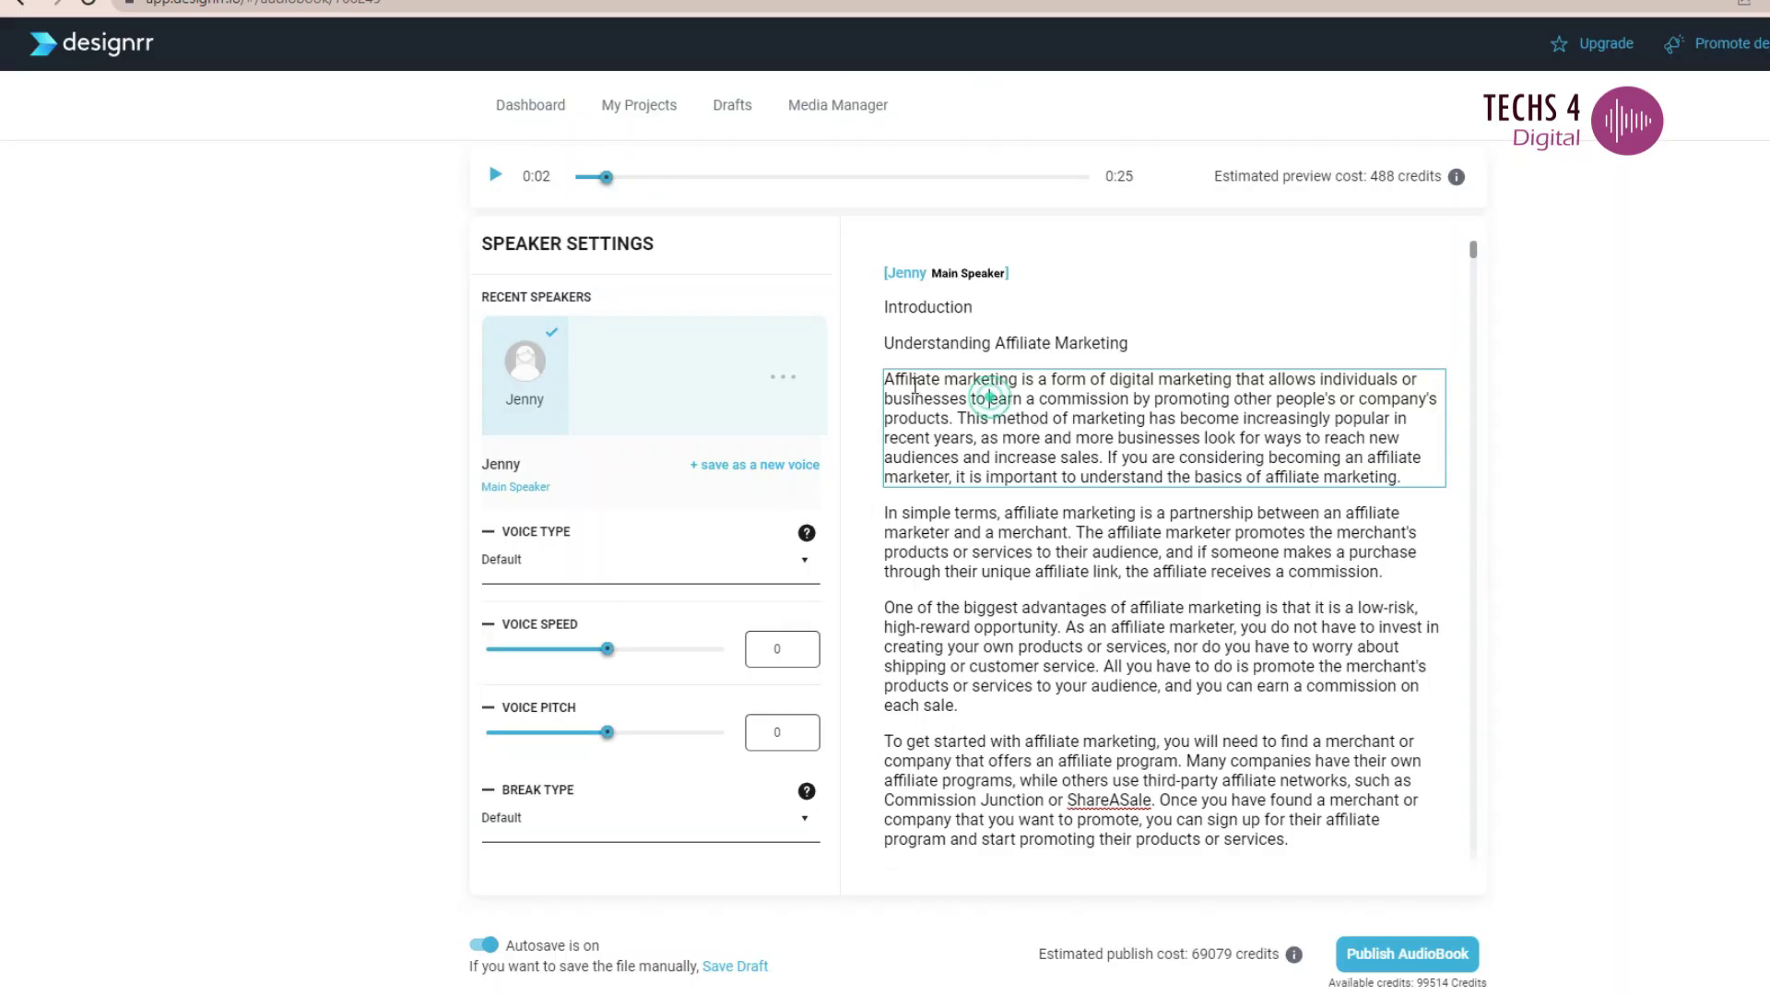
- Select the second paragraph and generate its 0:17 preview in Jenny's voice
left_click(1236, 553)
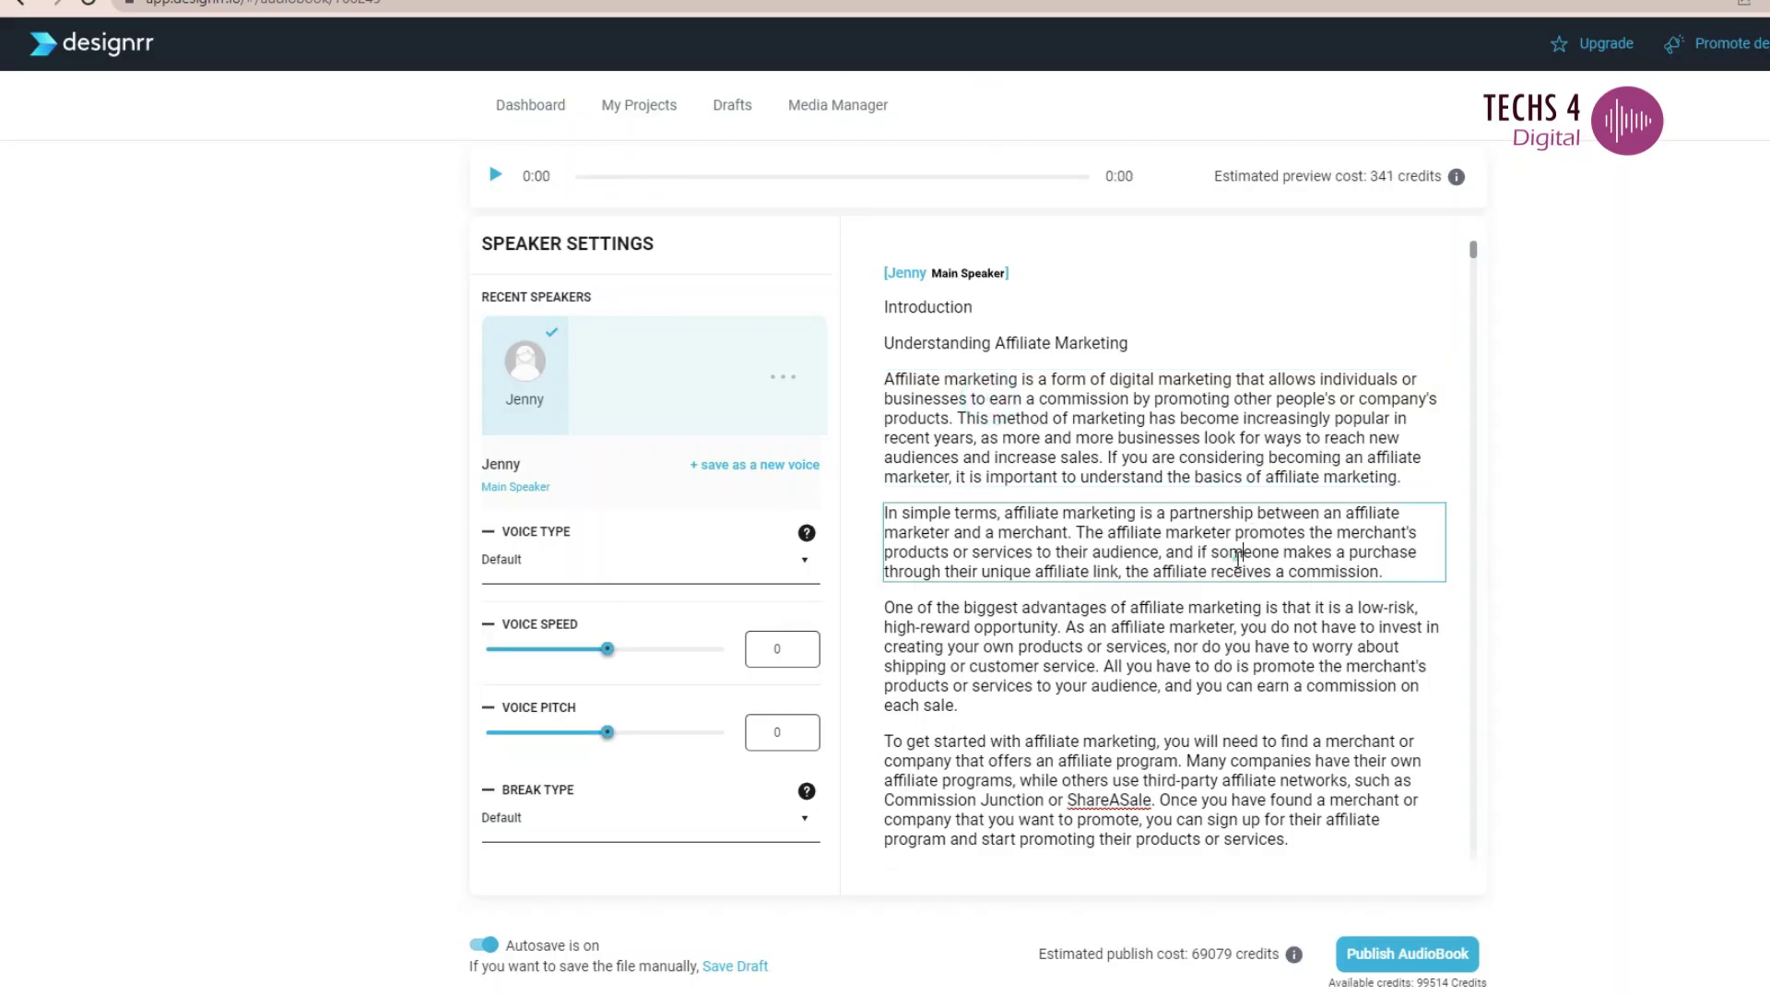
left_click(1215, 443)
left_click(1203, 536)
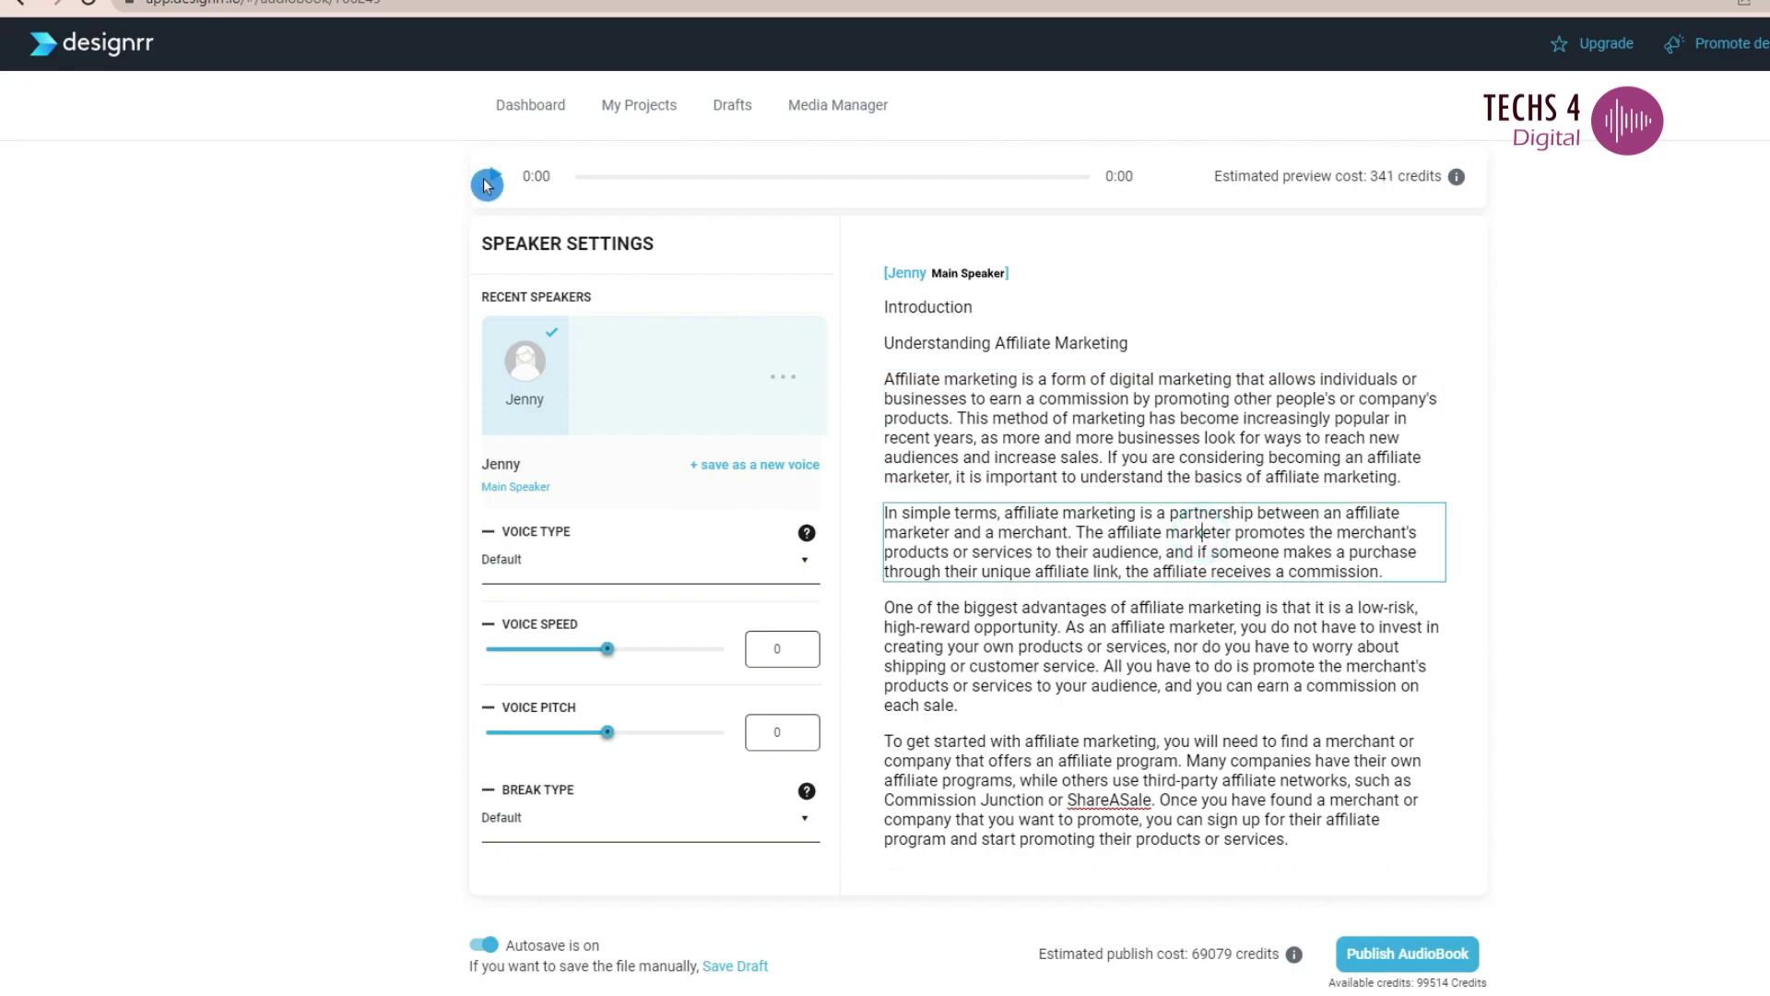
left_click(495, 178)
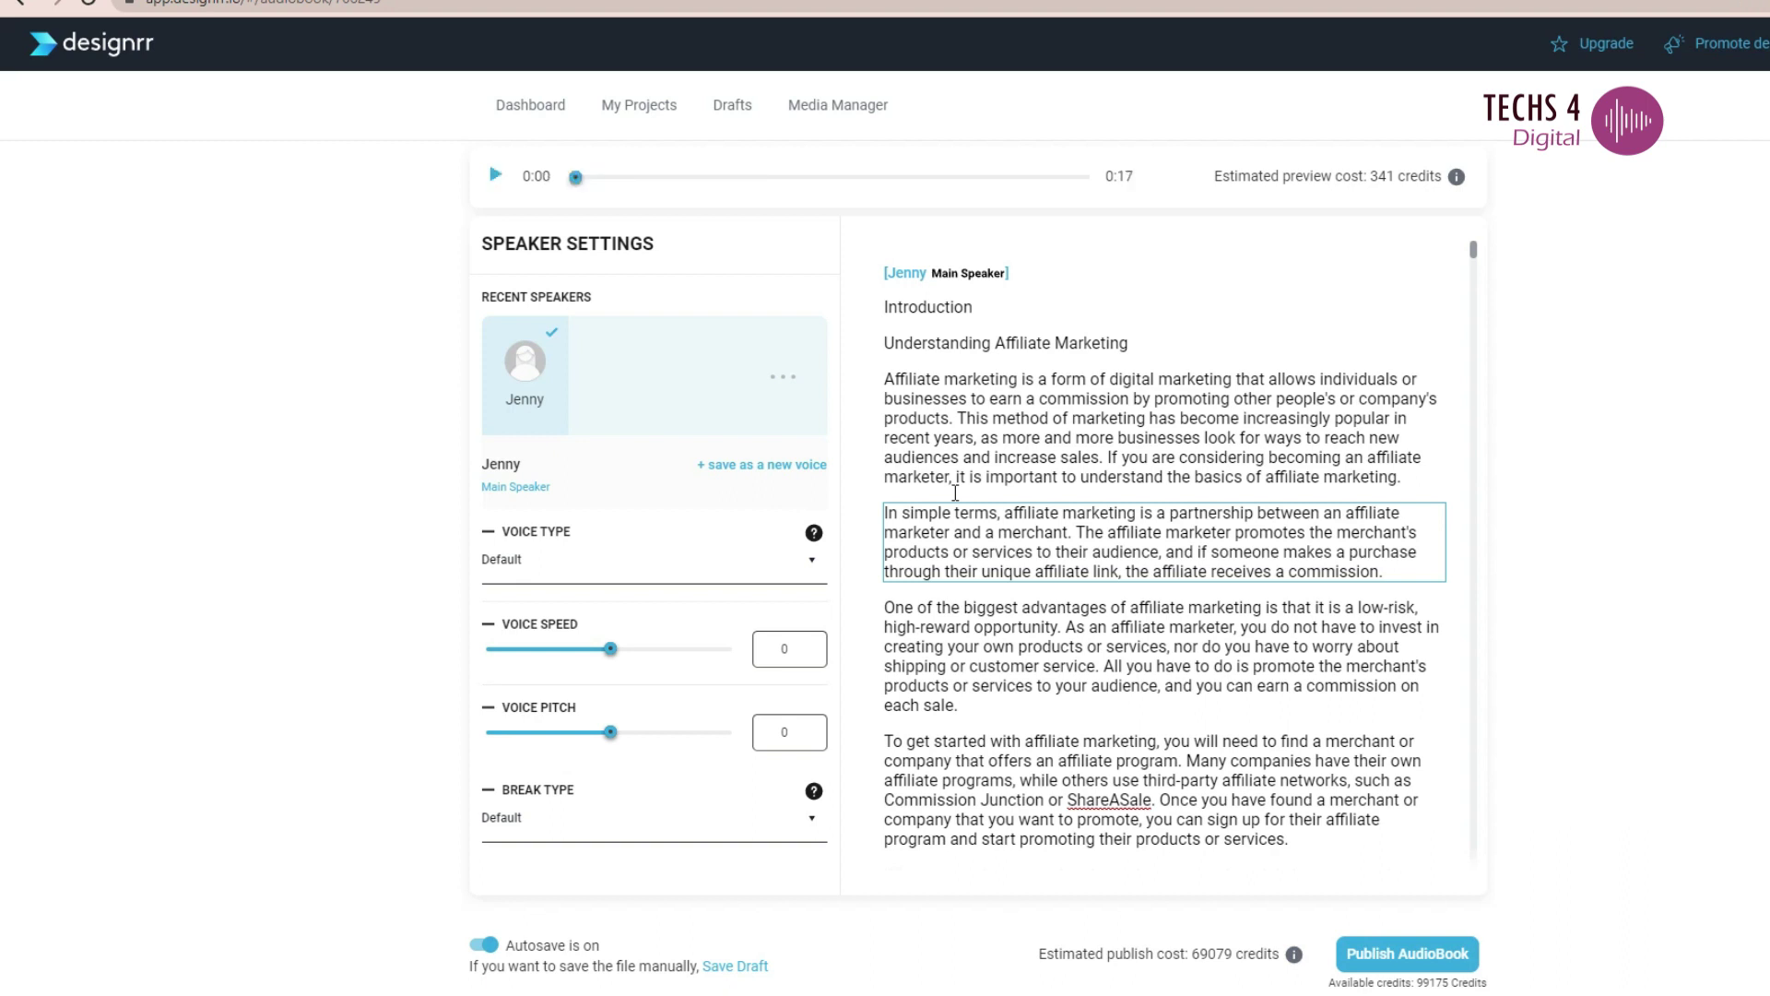
- Add Guy to the speakers list, assign him the second paragraph, and play his 0:16 preview
left_click(726, 397)
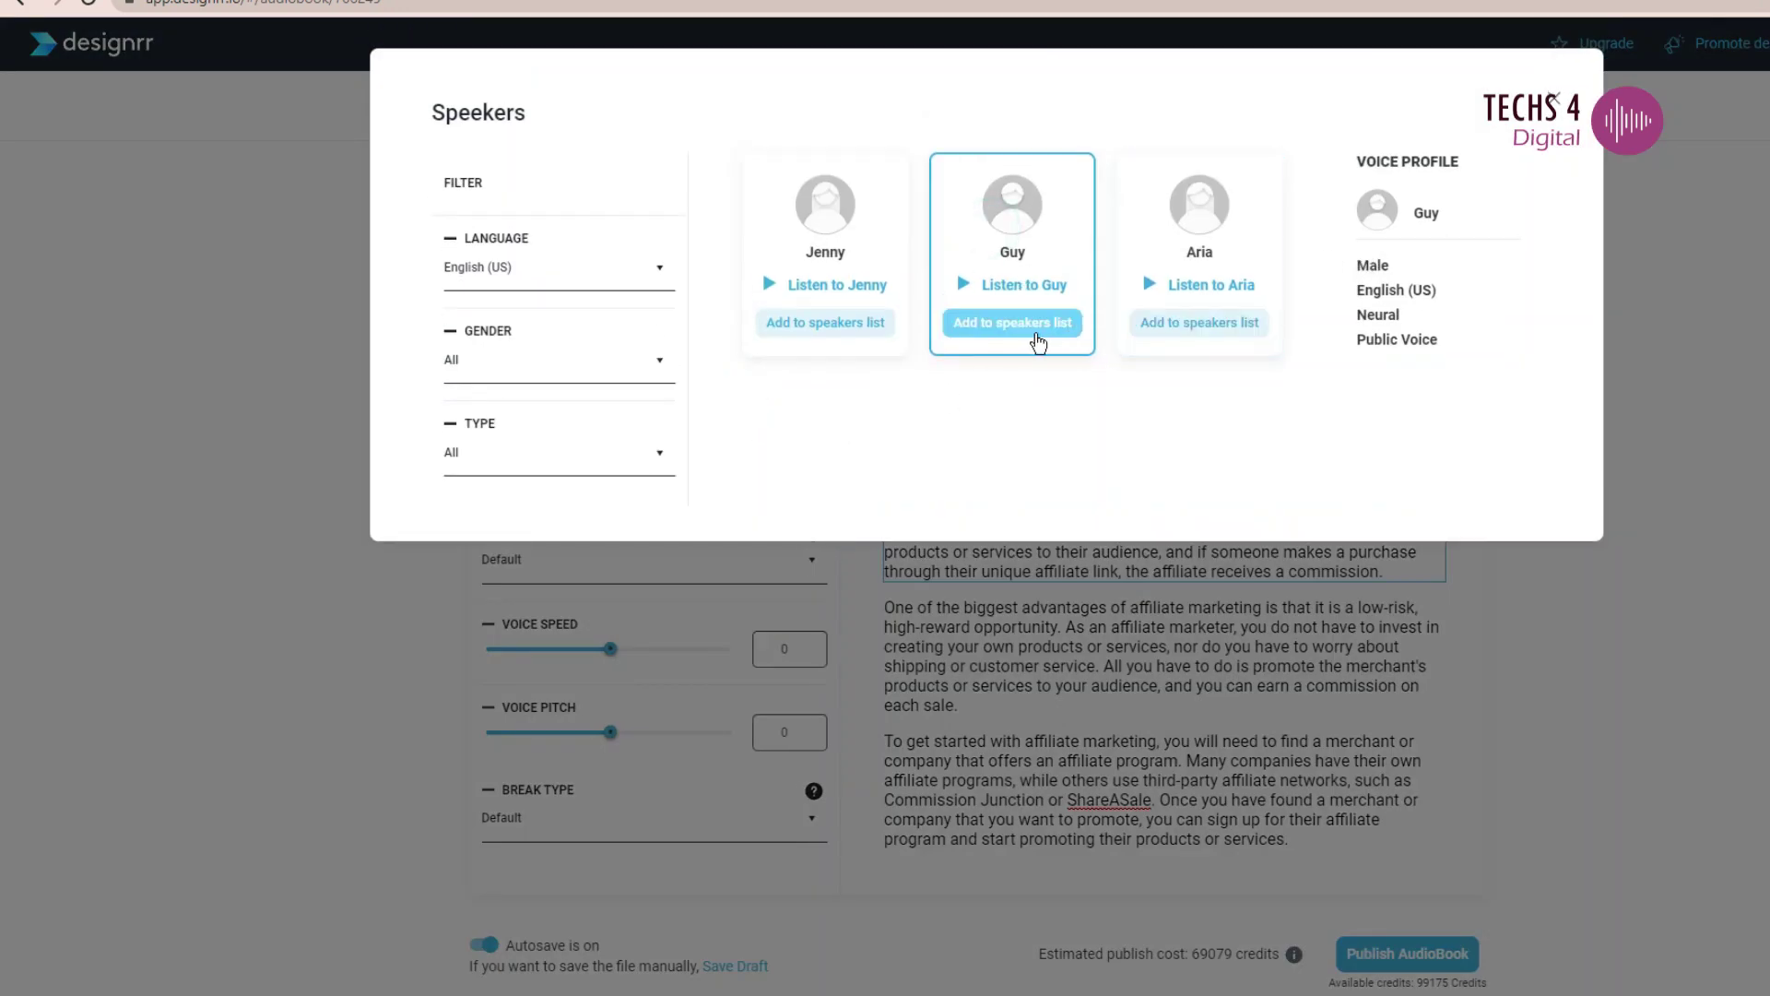
left_click(1030, 341)
left_click(966, 286)
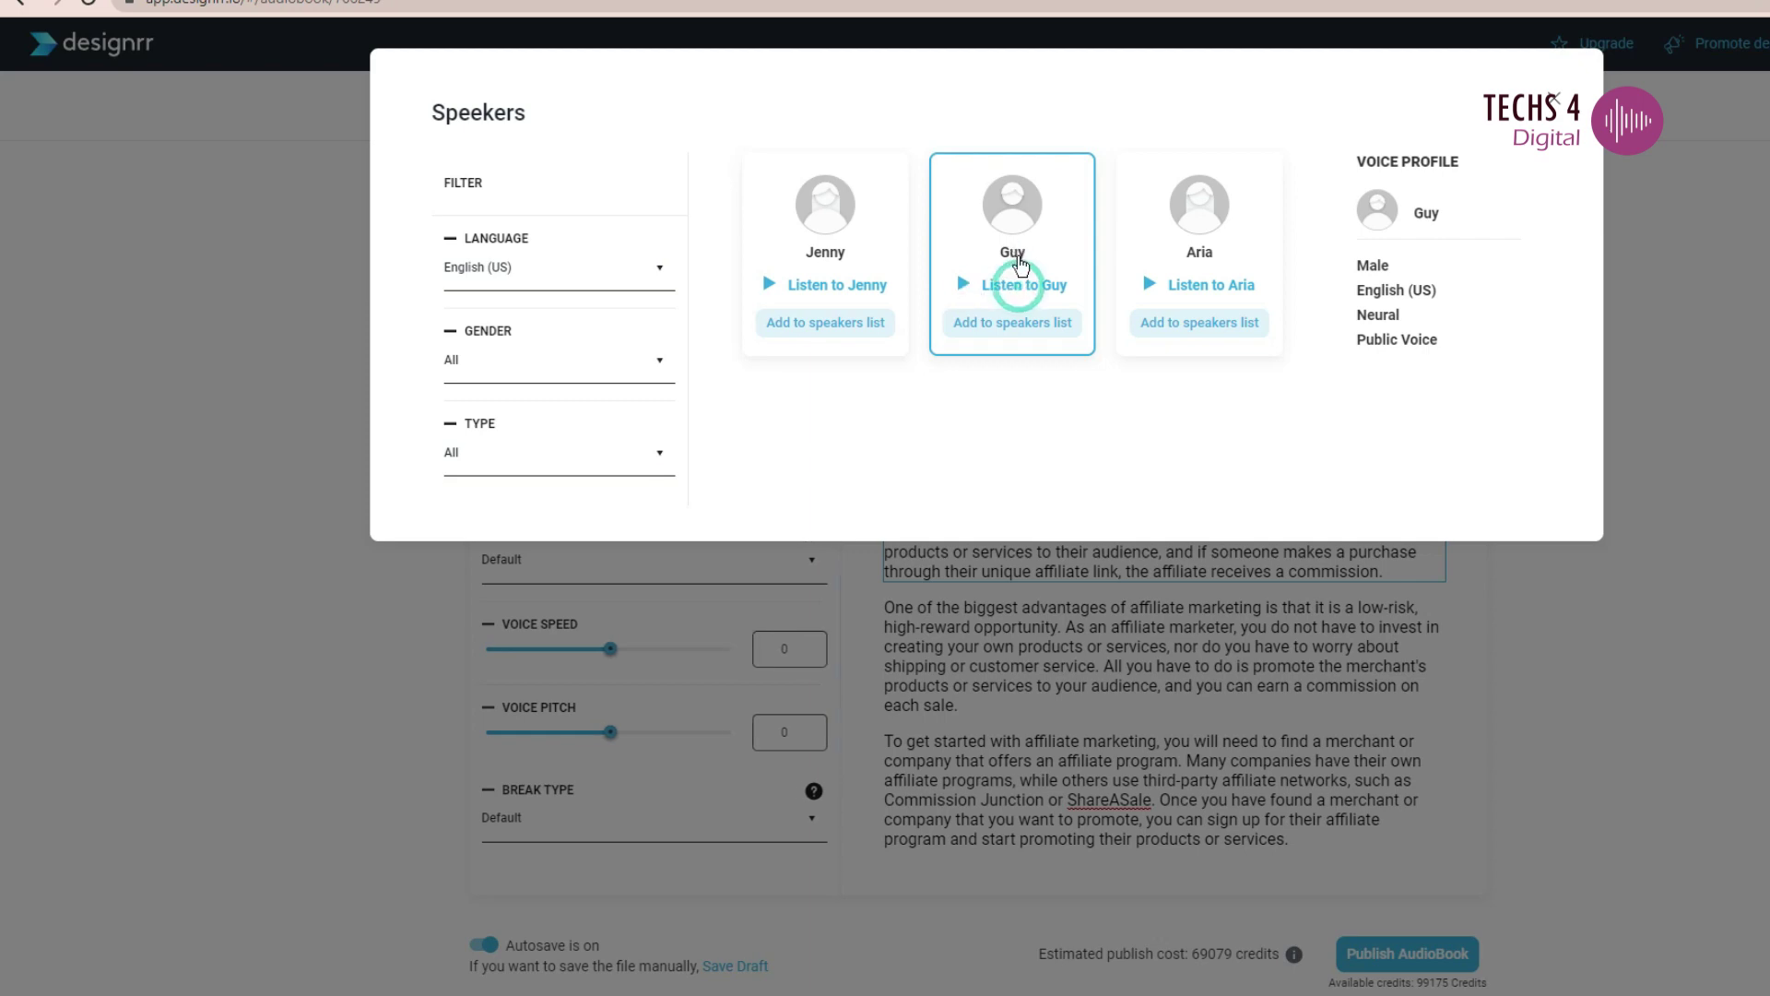
left_click(1024, 318)
left_click(521, 368)
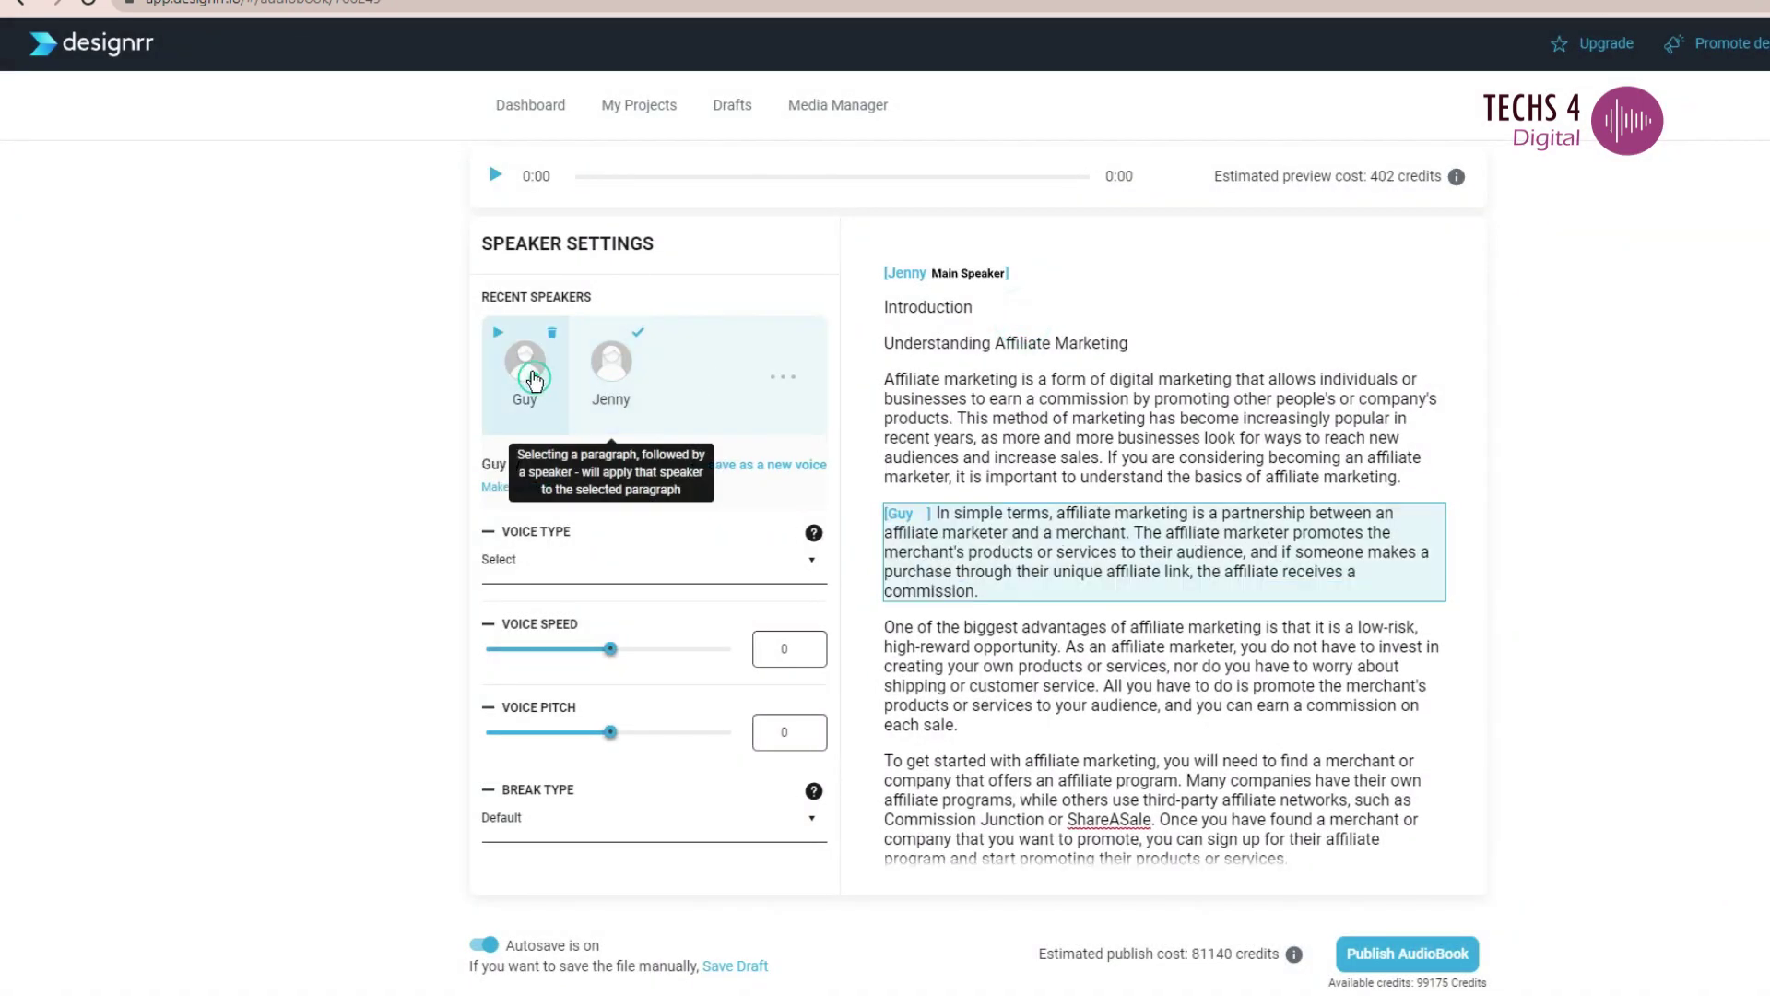
left_click(497, 333)
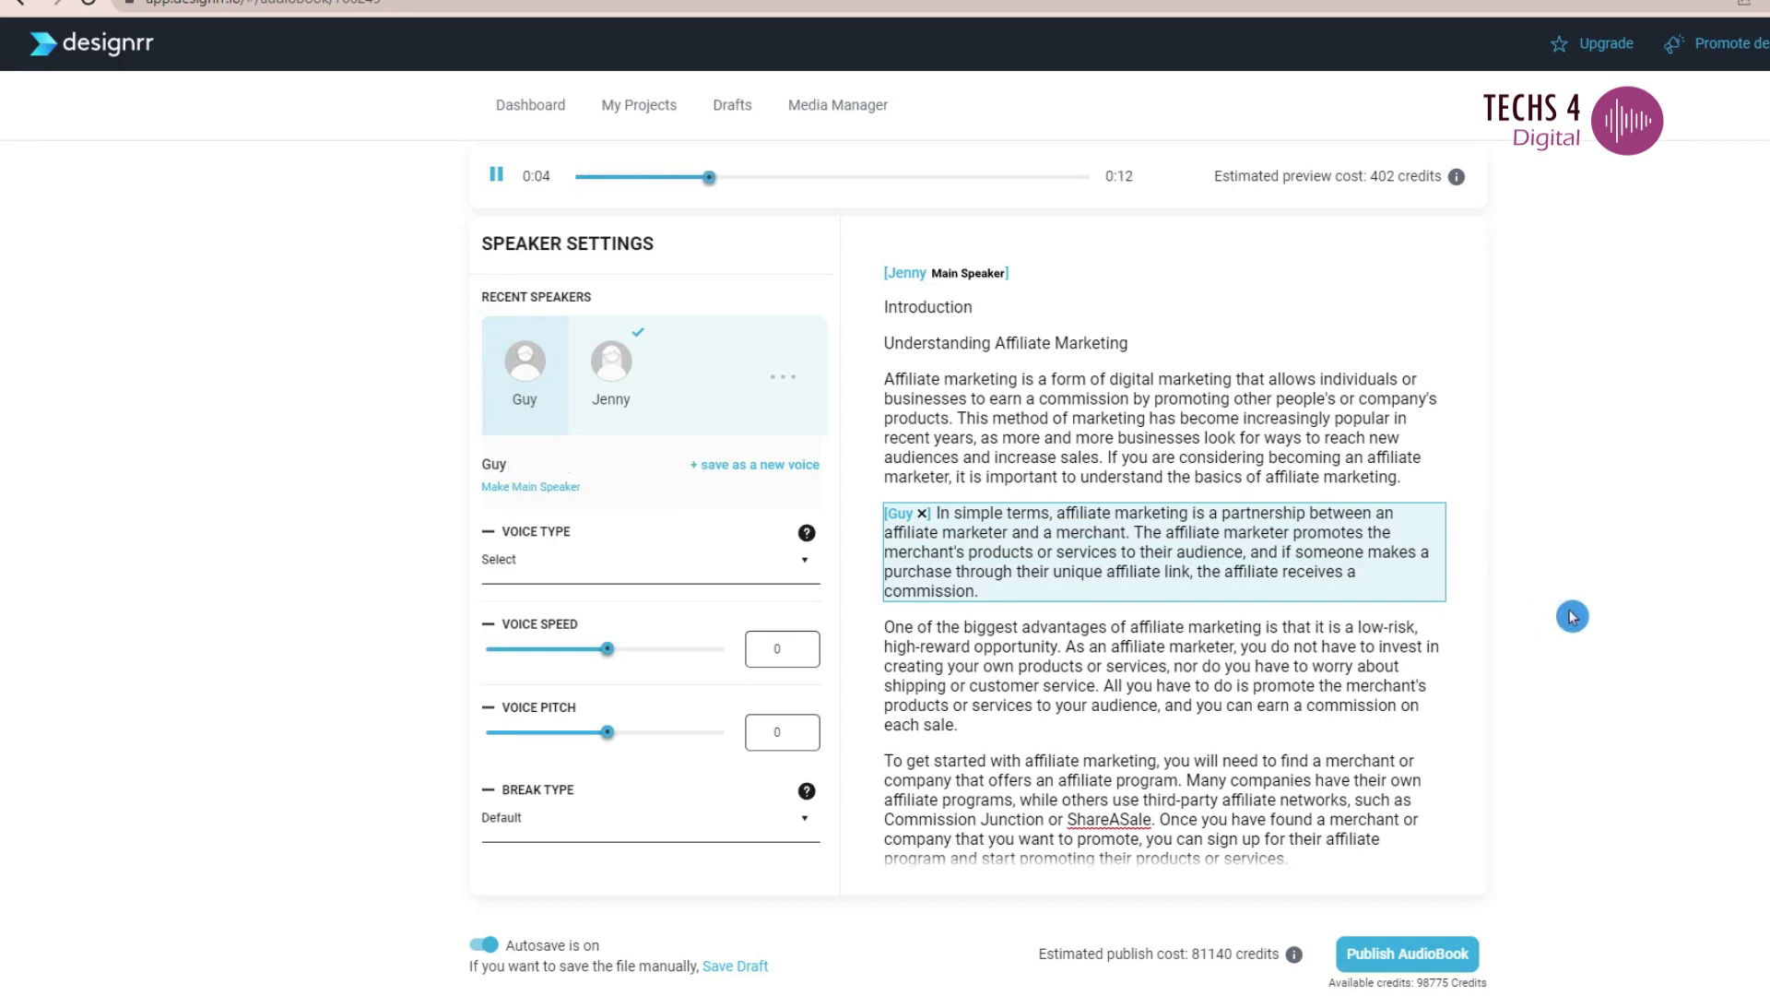
- Review the full book text in the editor before publishing
key("ctrl+a")
scroll(1572, 616, "down", 20)
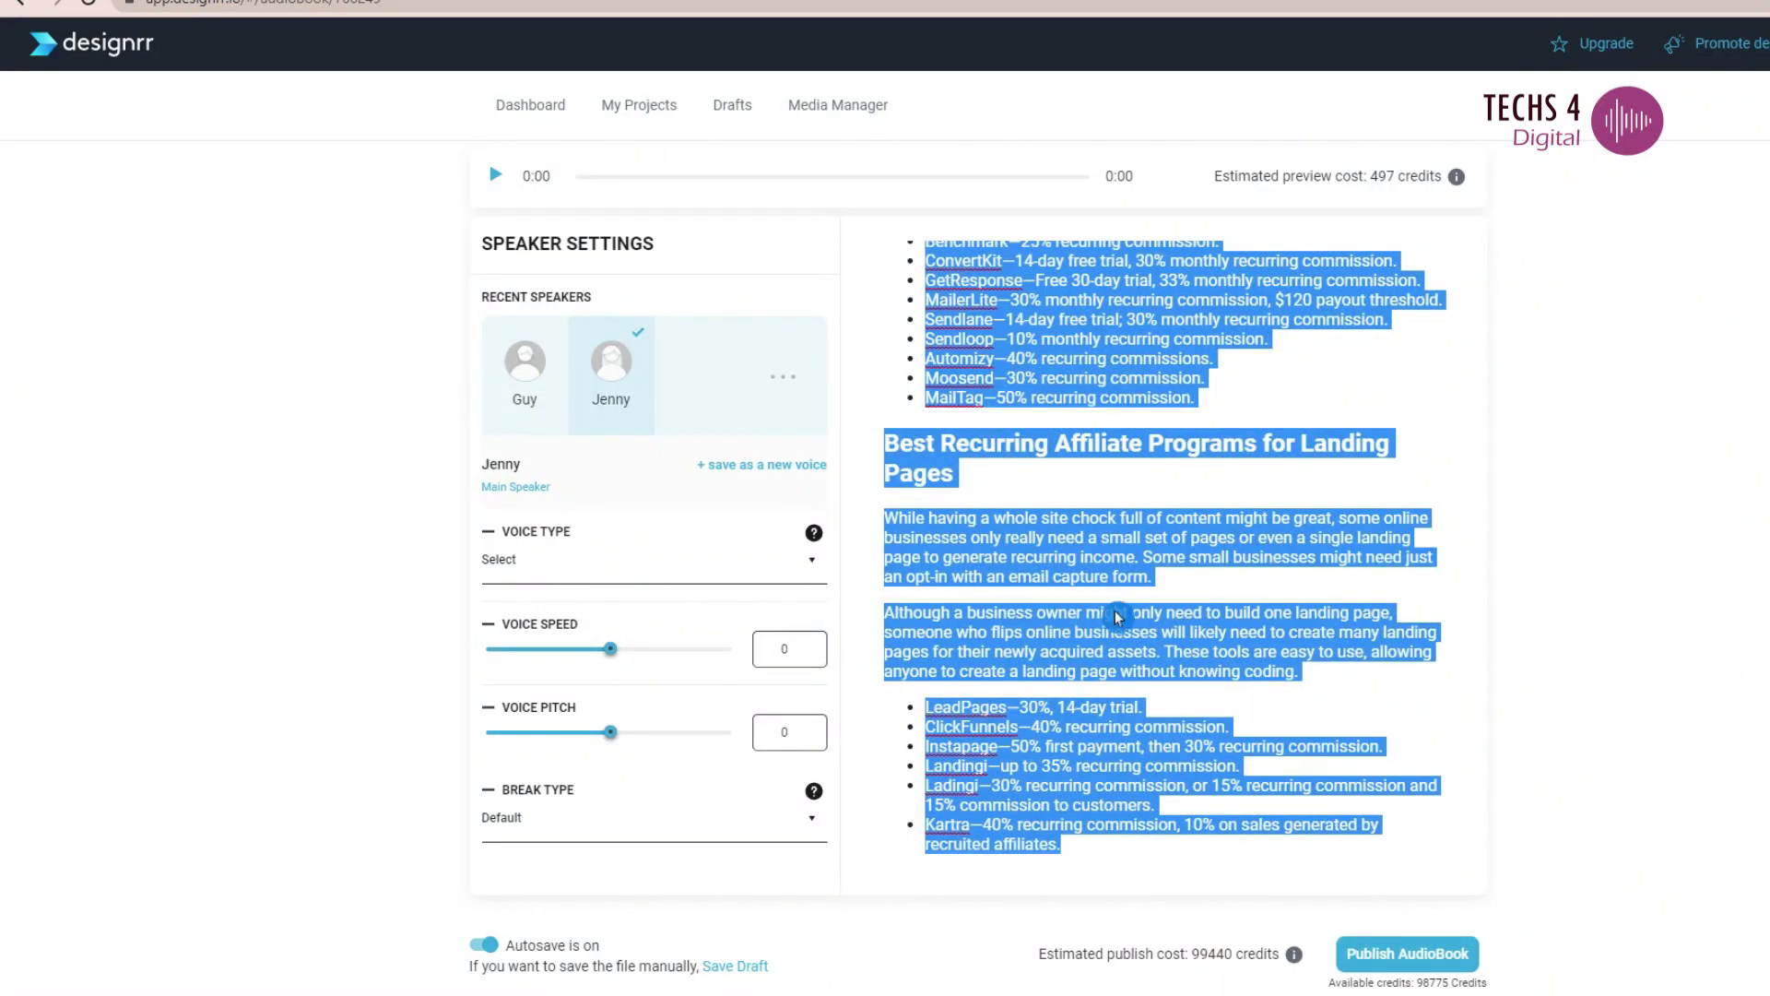
left_click(1116, 616)
scroll(1079, 738, "up", 15)
left_click(1071, 740)
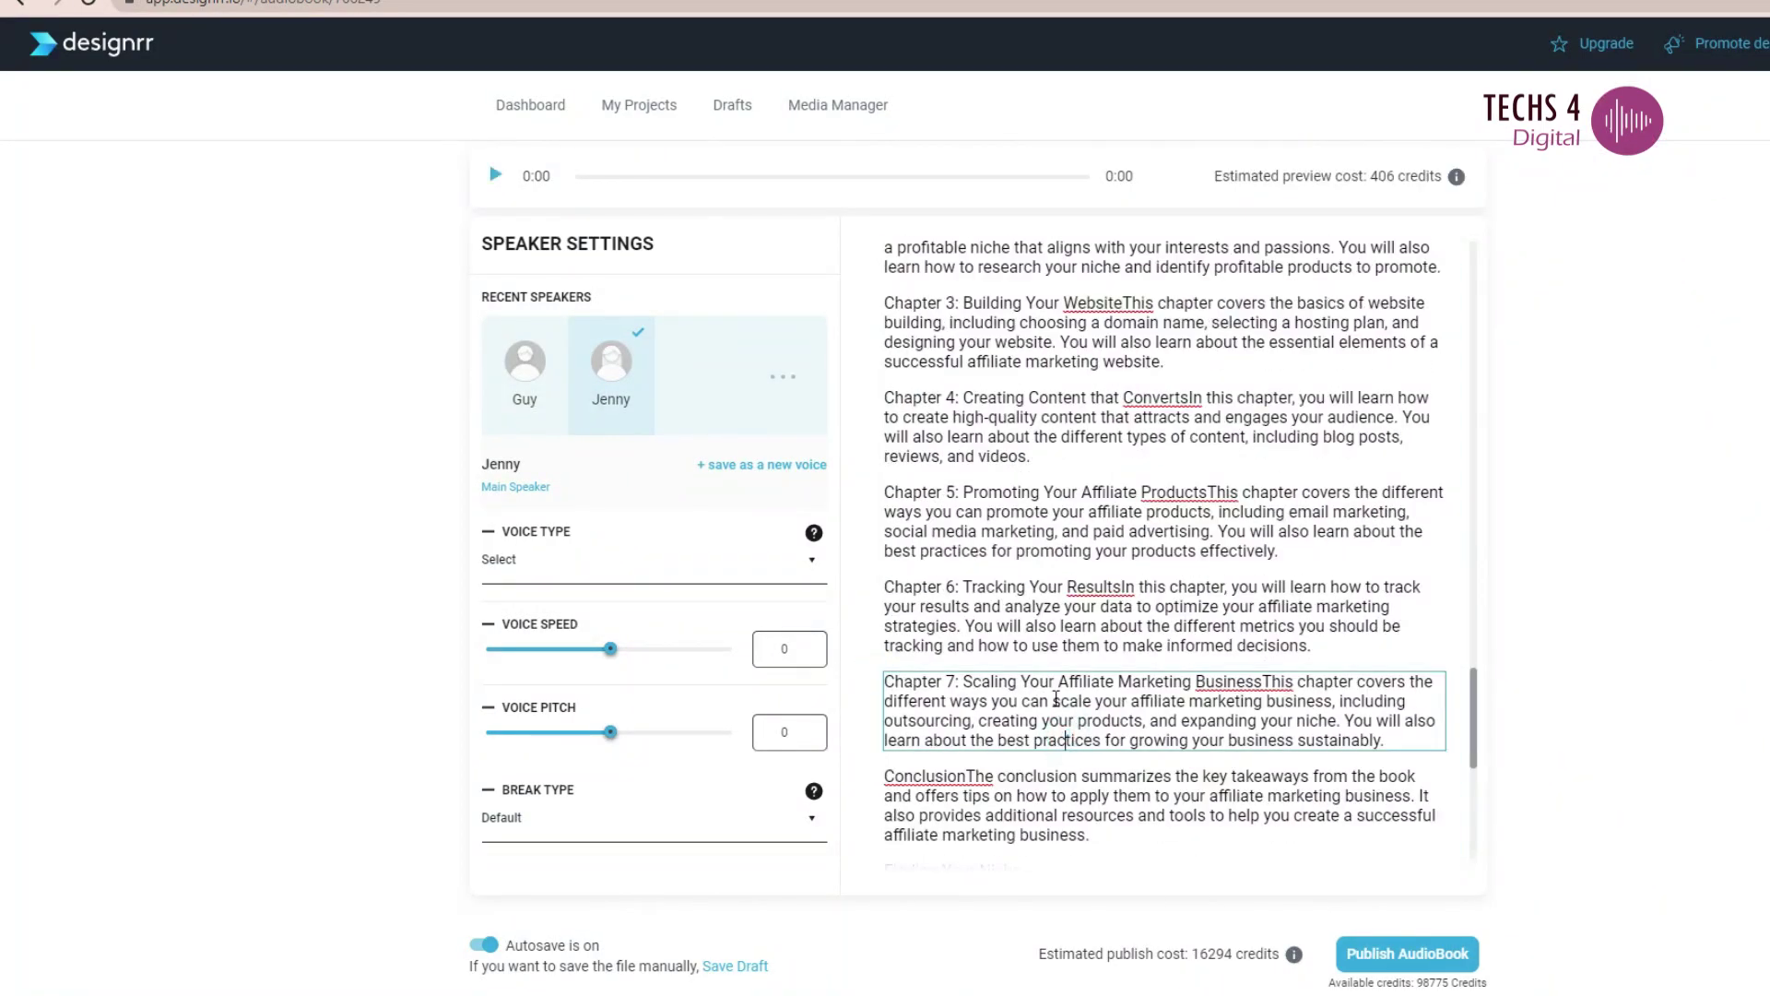
scroll(1058, 679, "down", 15)
scroll(1058, 679, "up", 15)
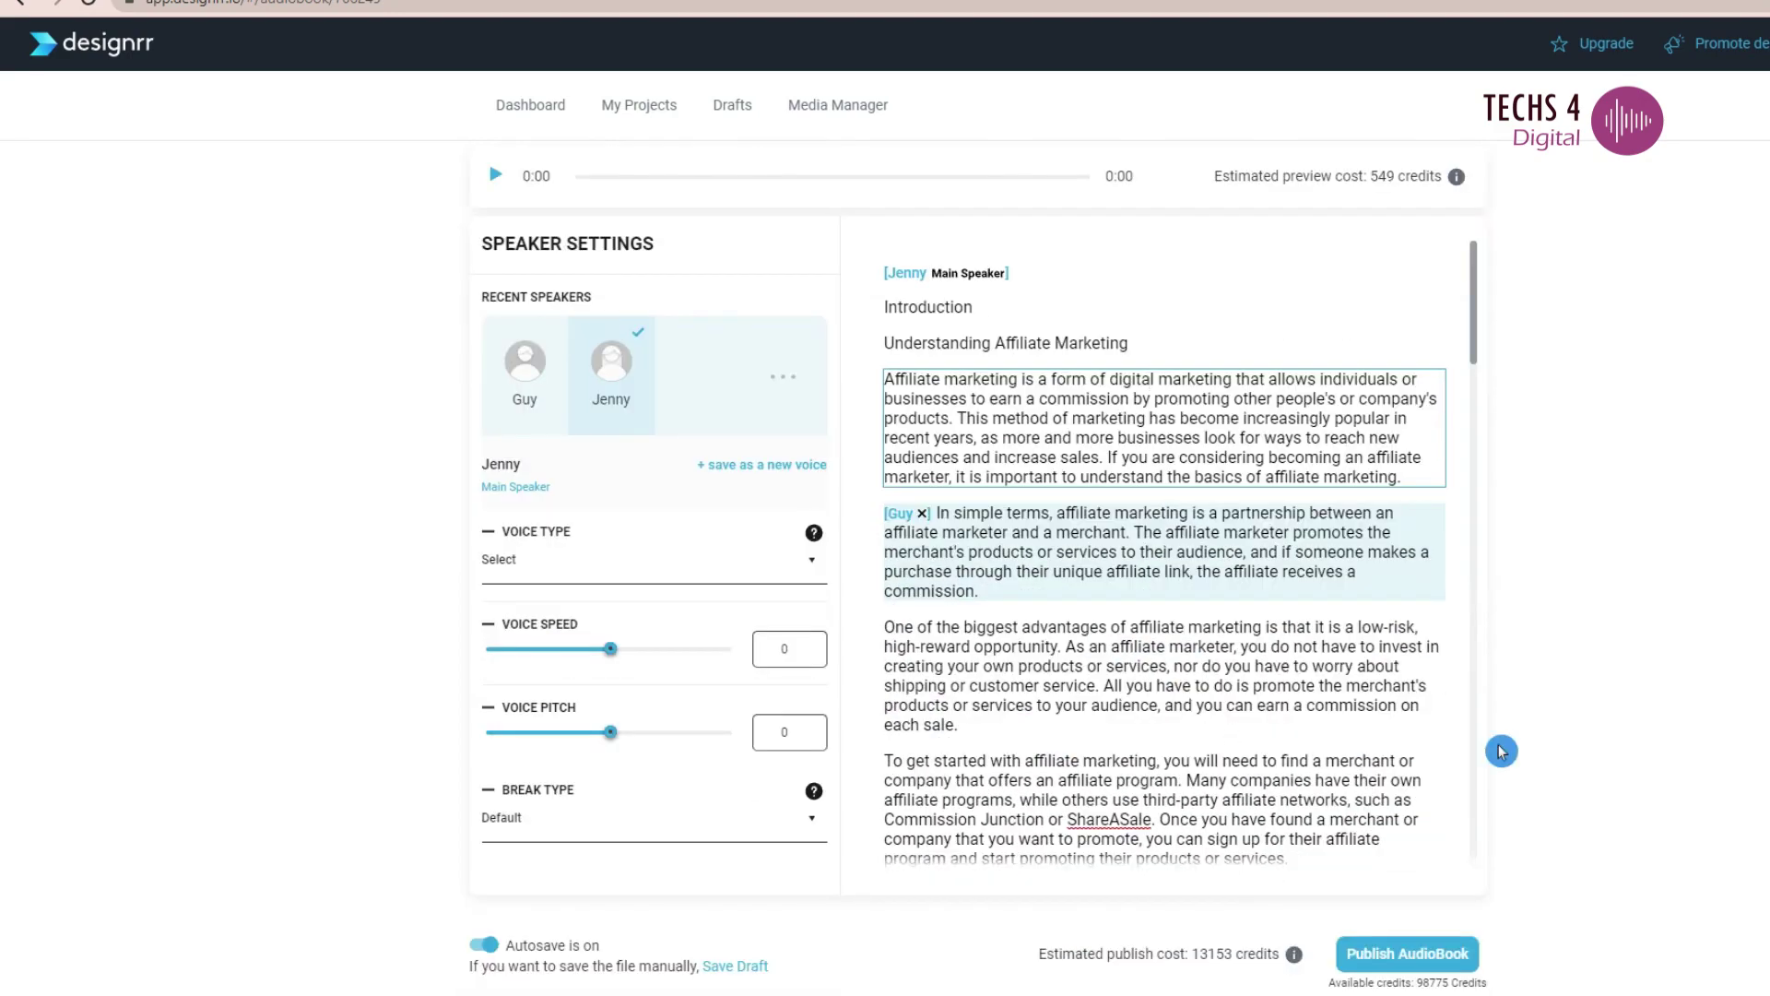
- Publish the audiobook and open its preview page showing the 9:21 track
left_click(1417, 962)
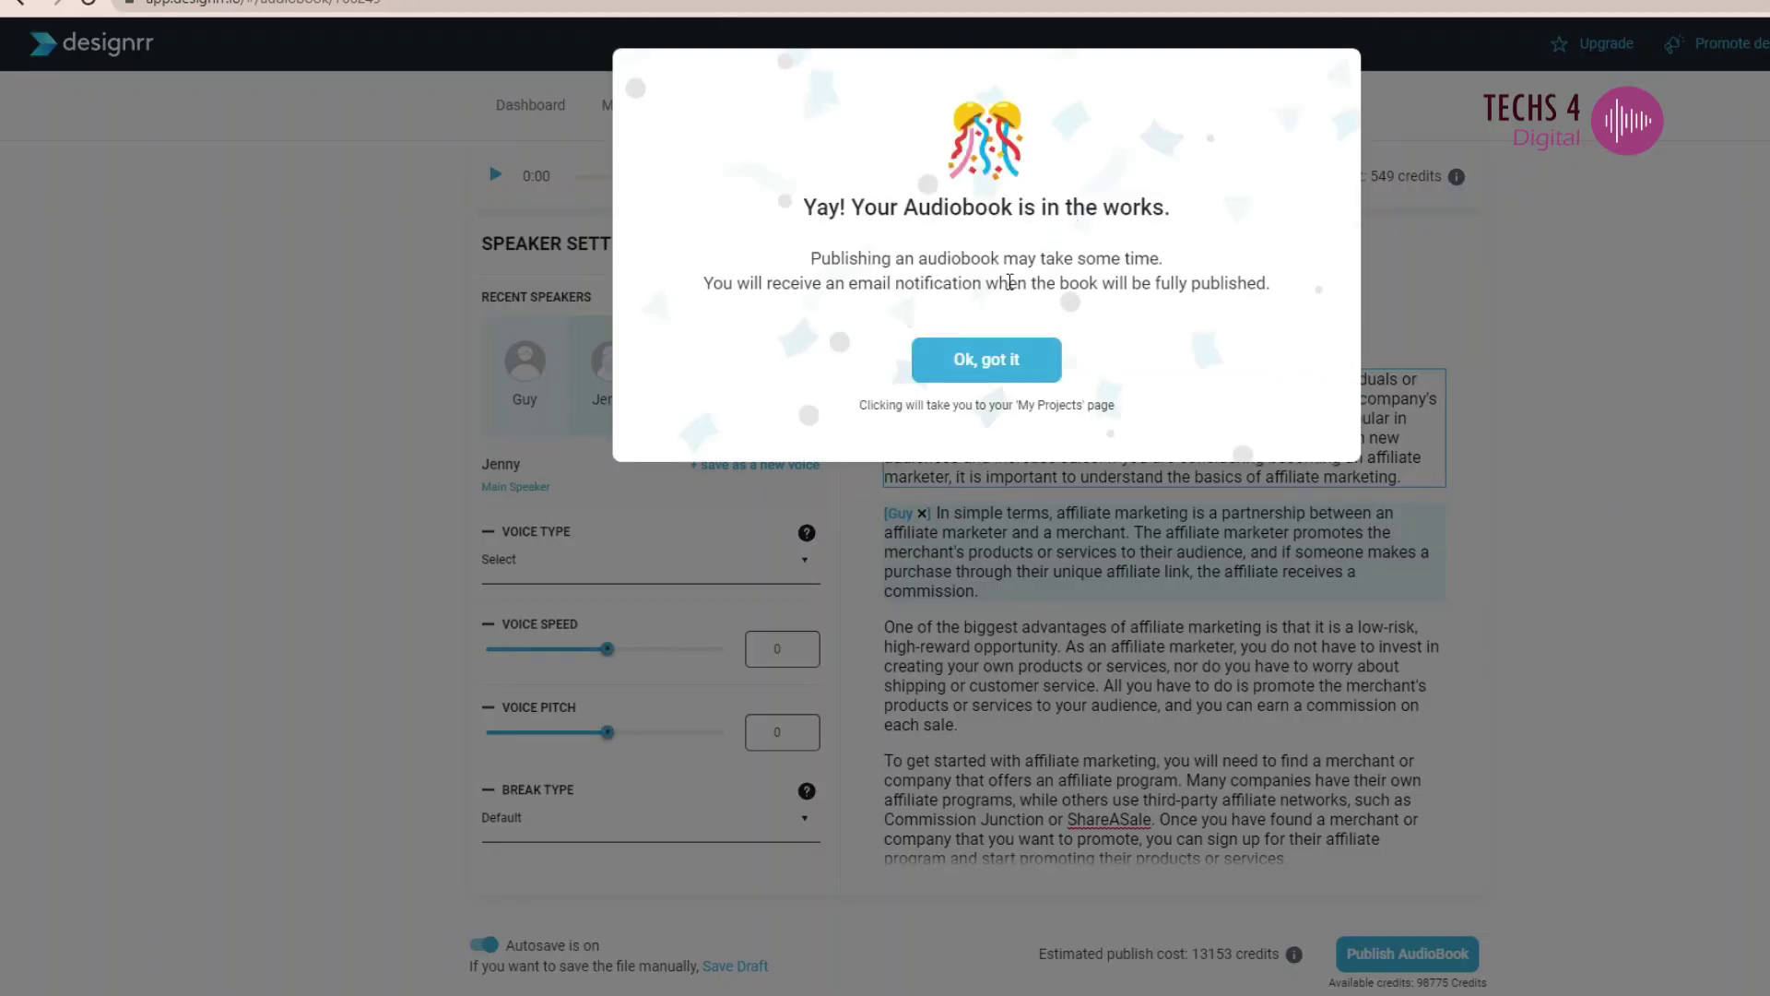
left_click(1009, 286)
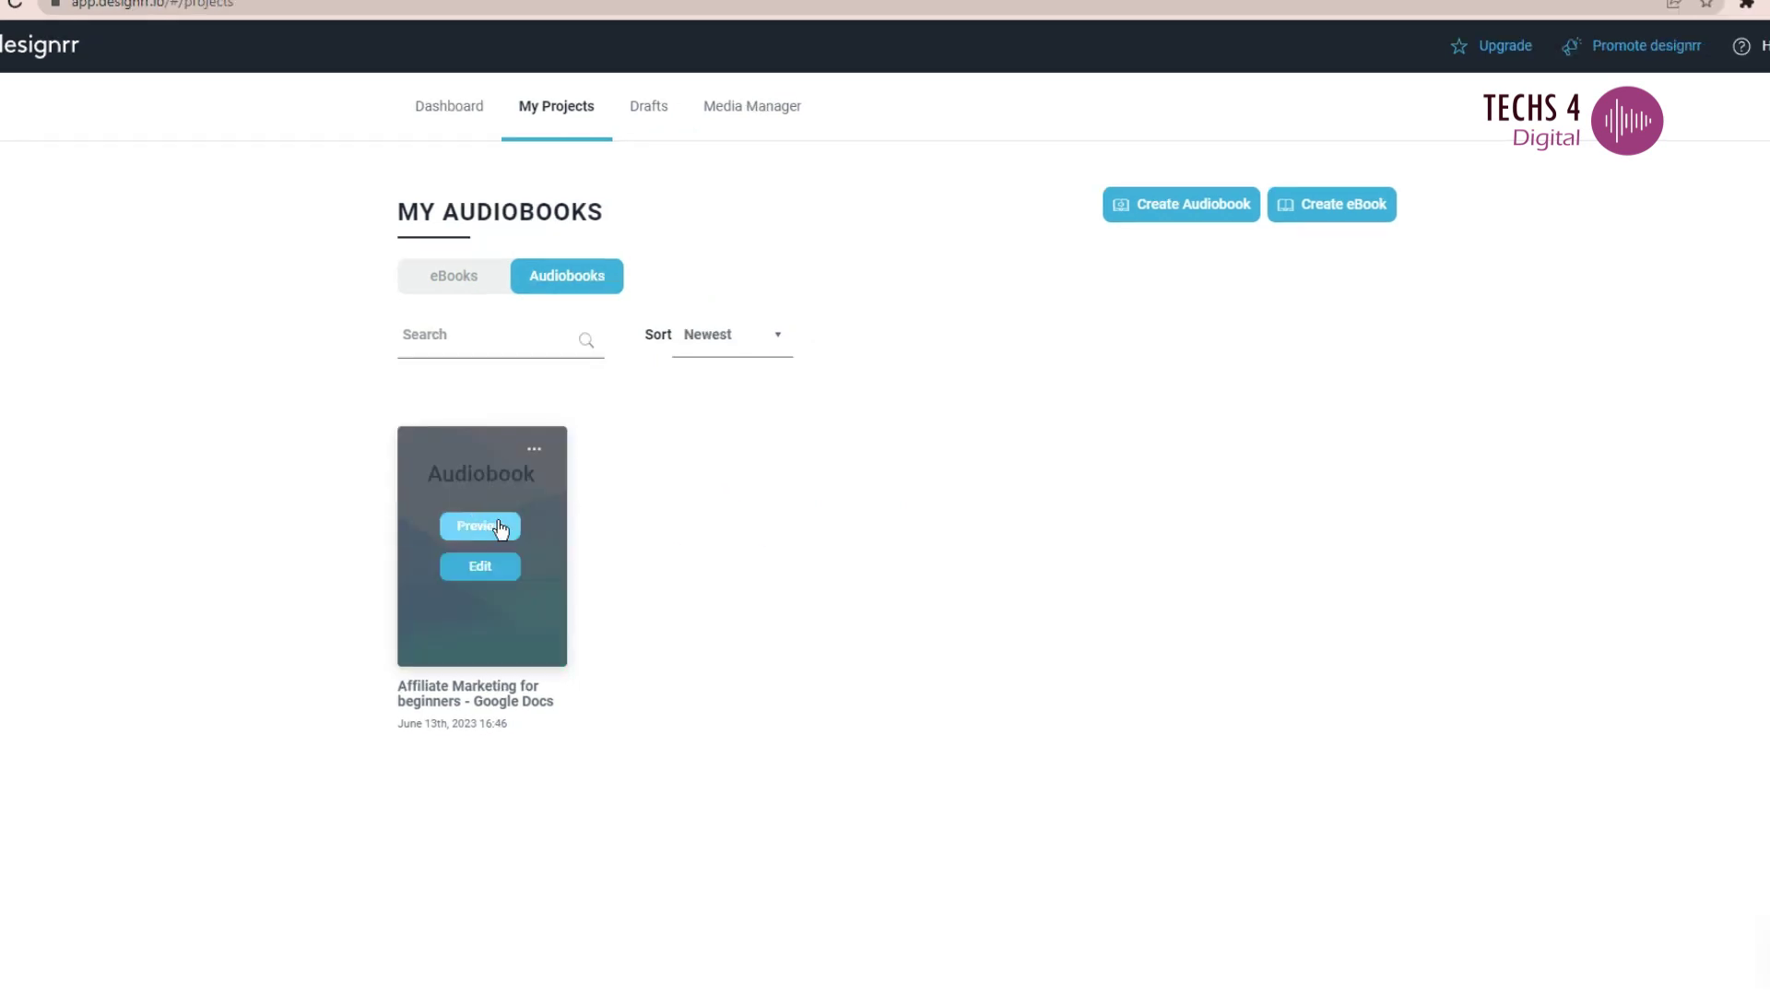
left_click(530, 453)
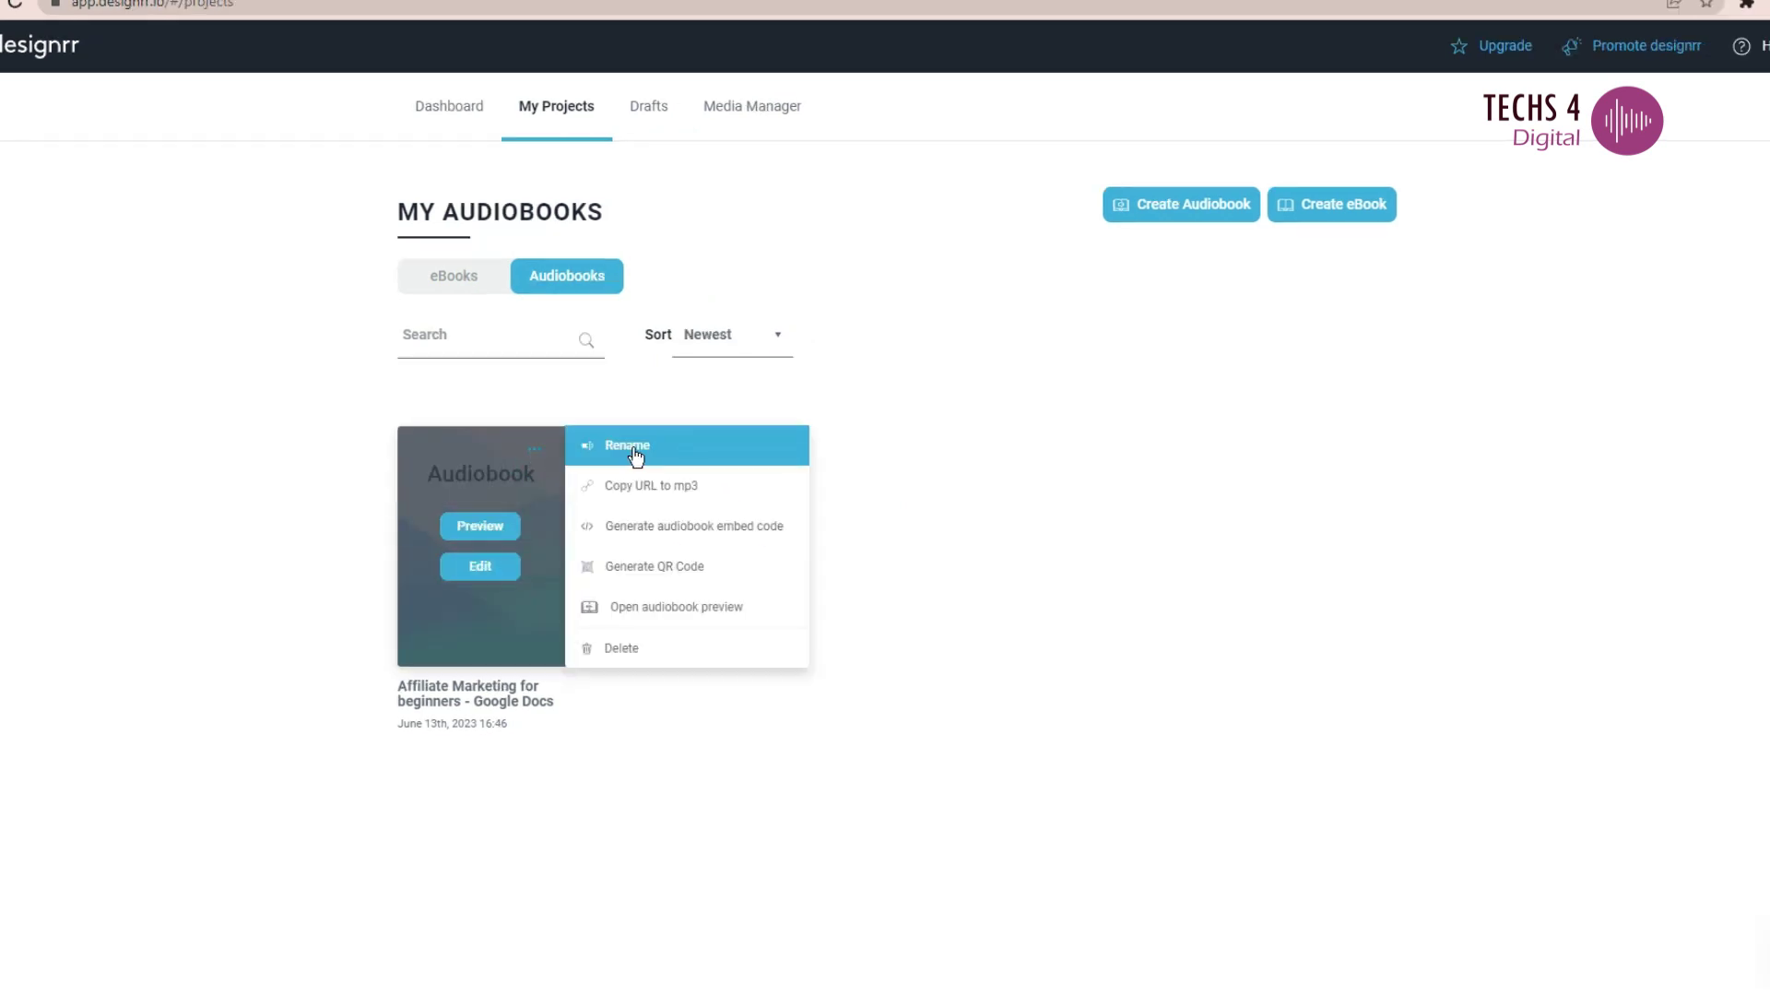
left_click(677, 607)
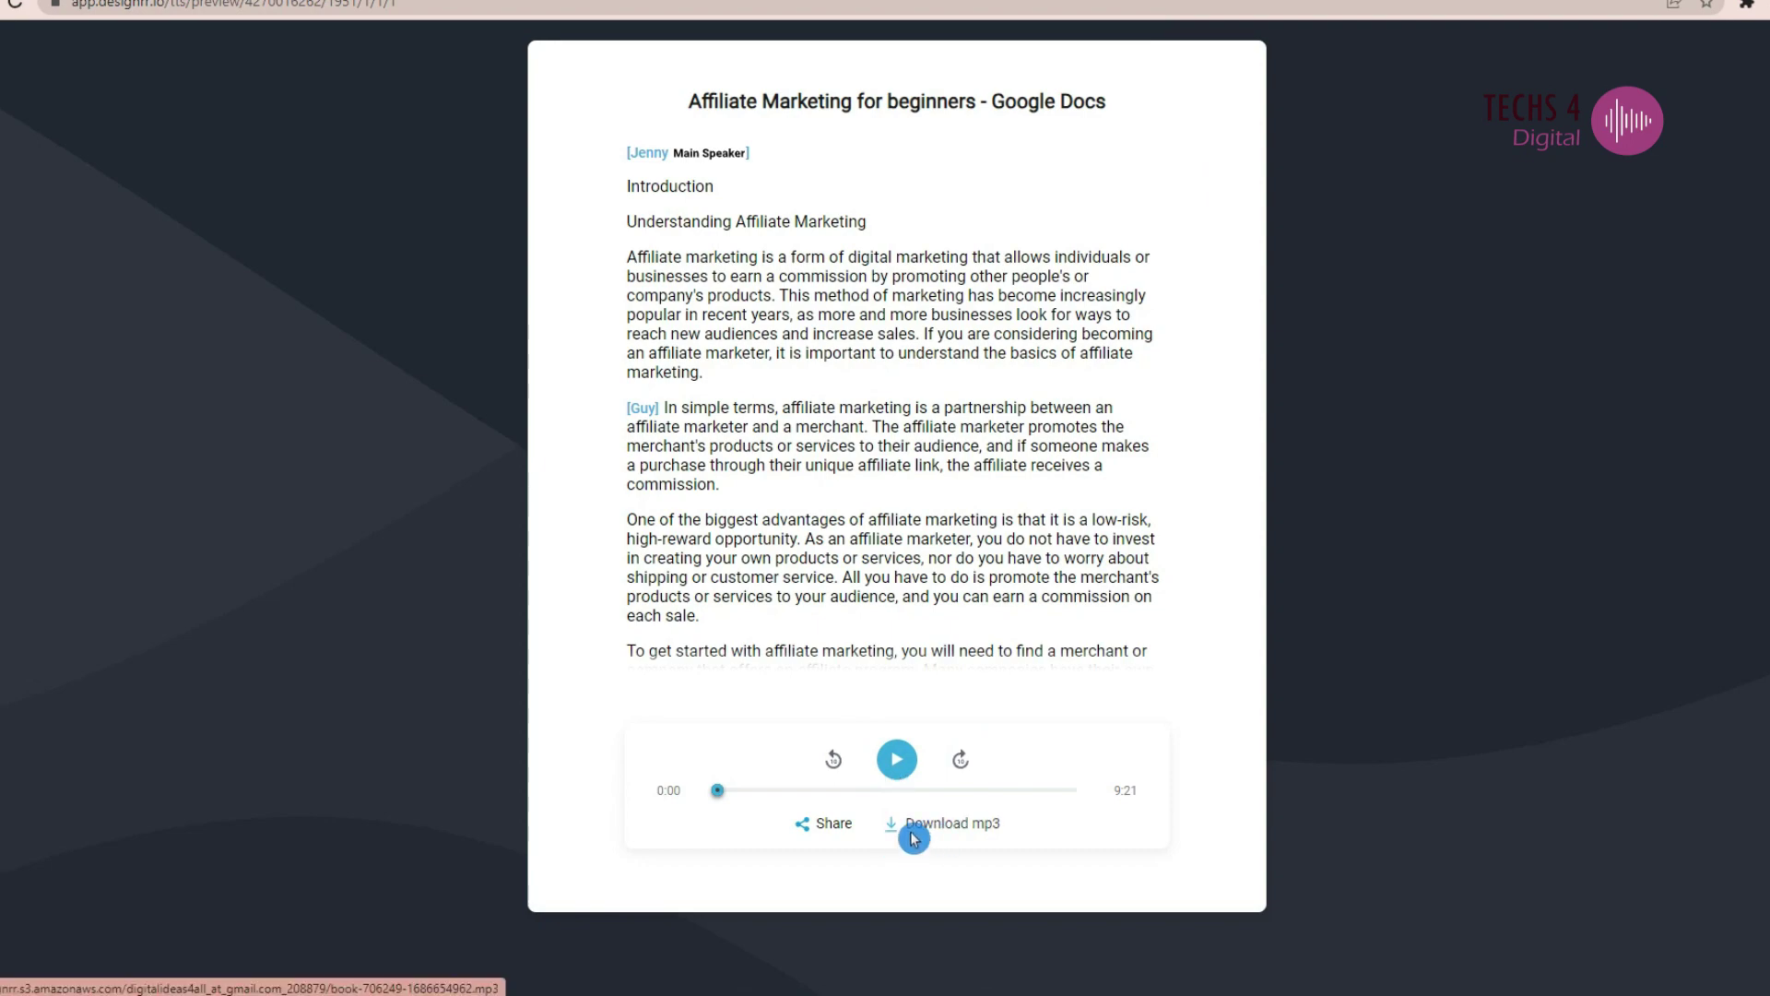
- View the audiobook's share link, then generate its iframe embed code from the project menu
left_click(818, 837)
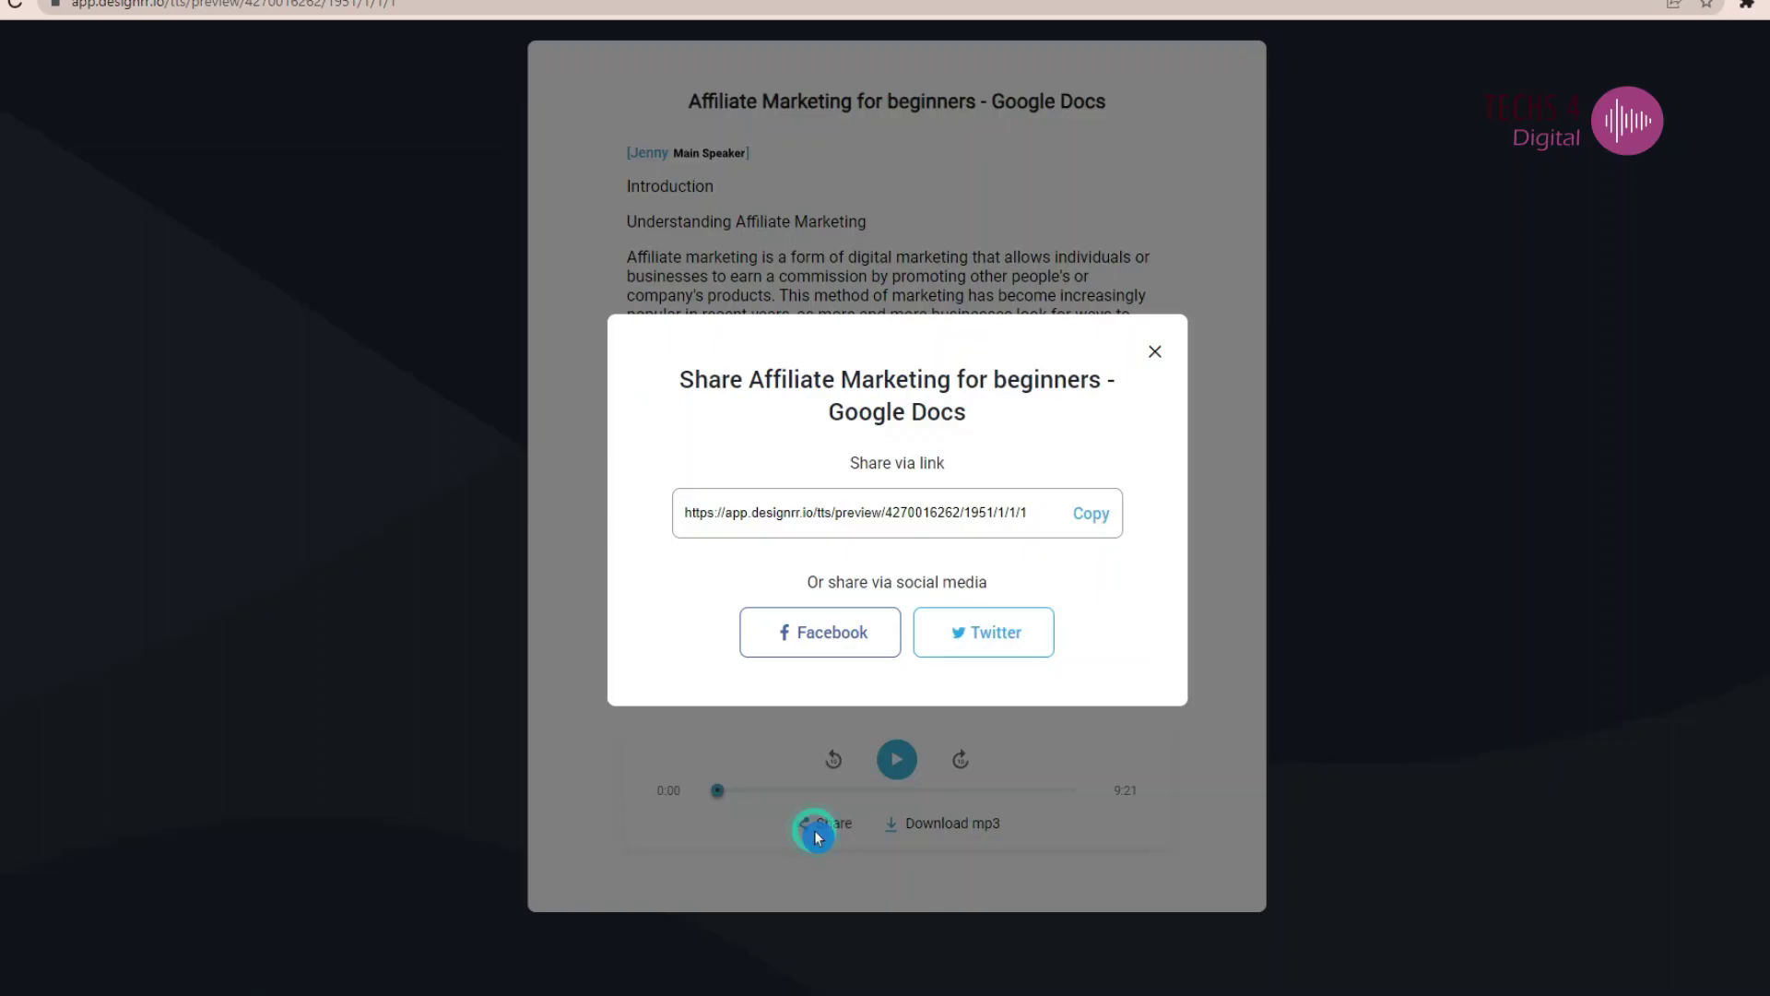
left_click(1155, 355)
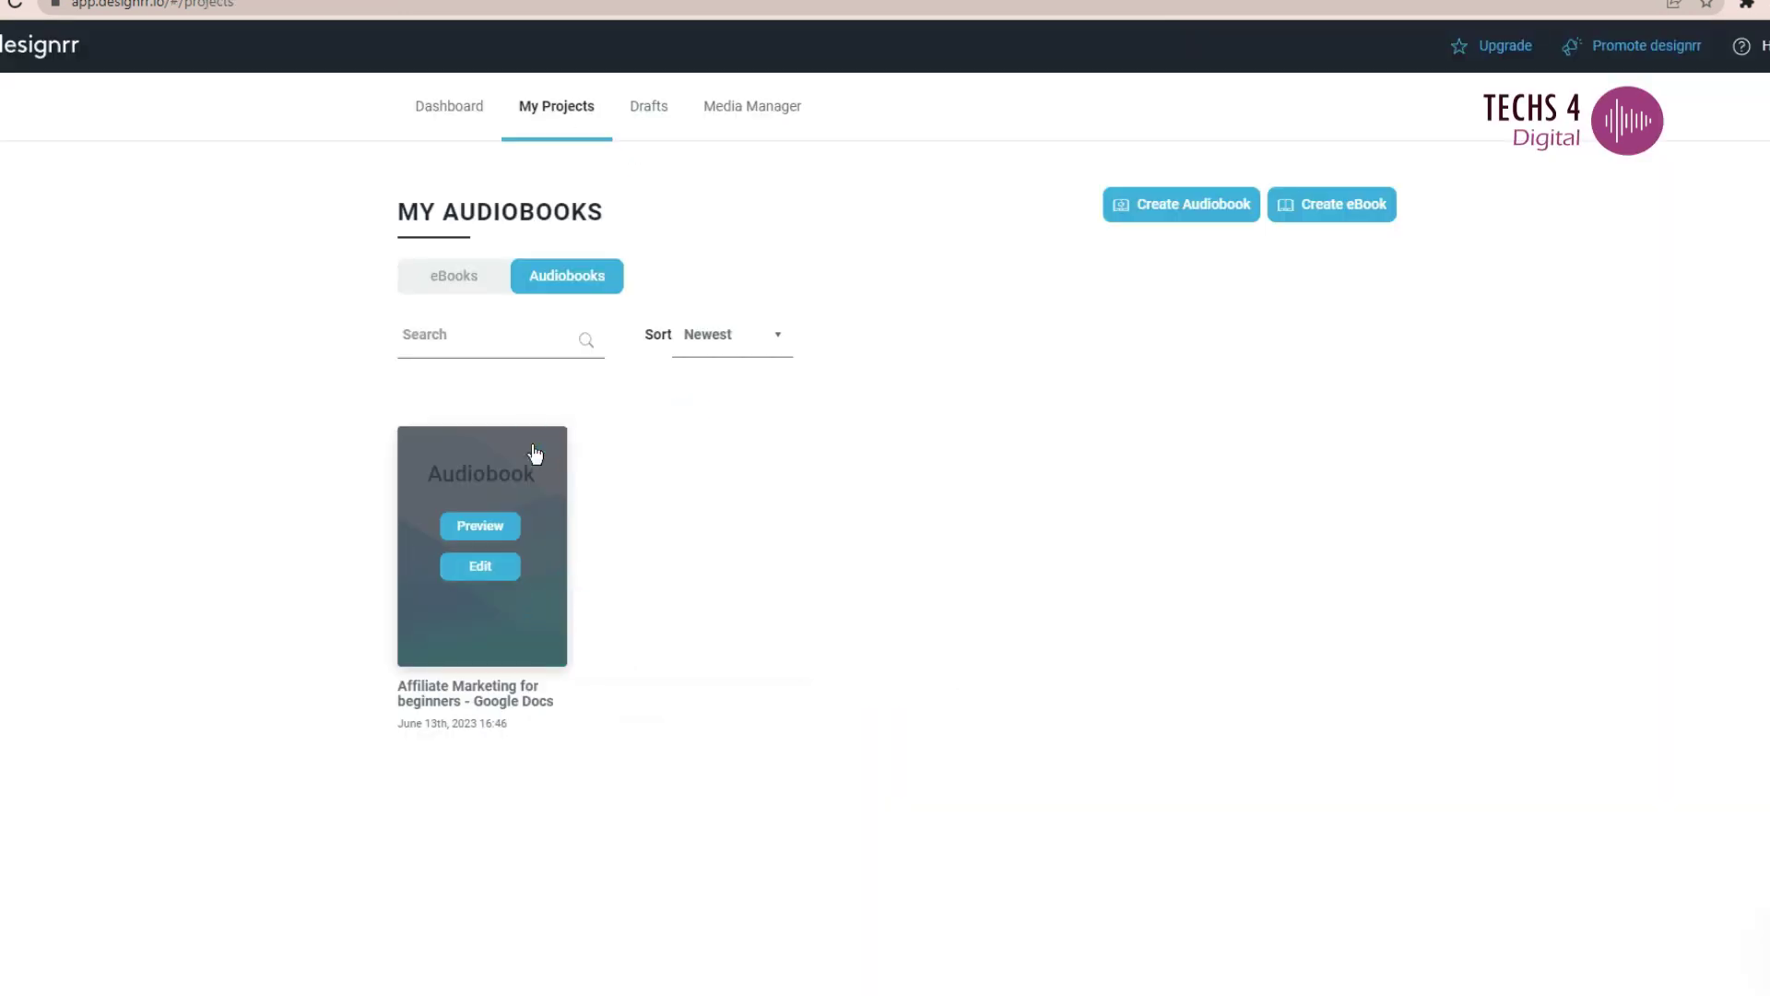
left_click(534, 449)
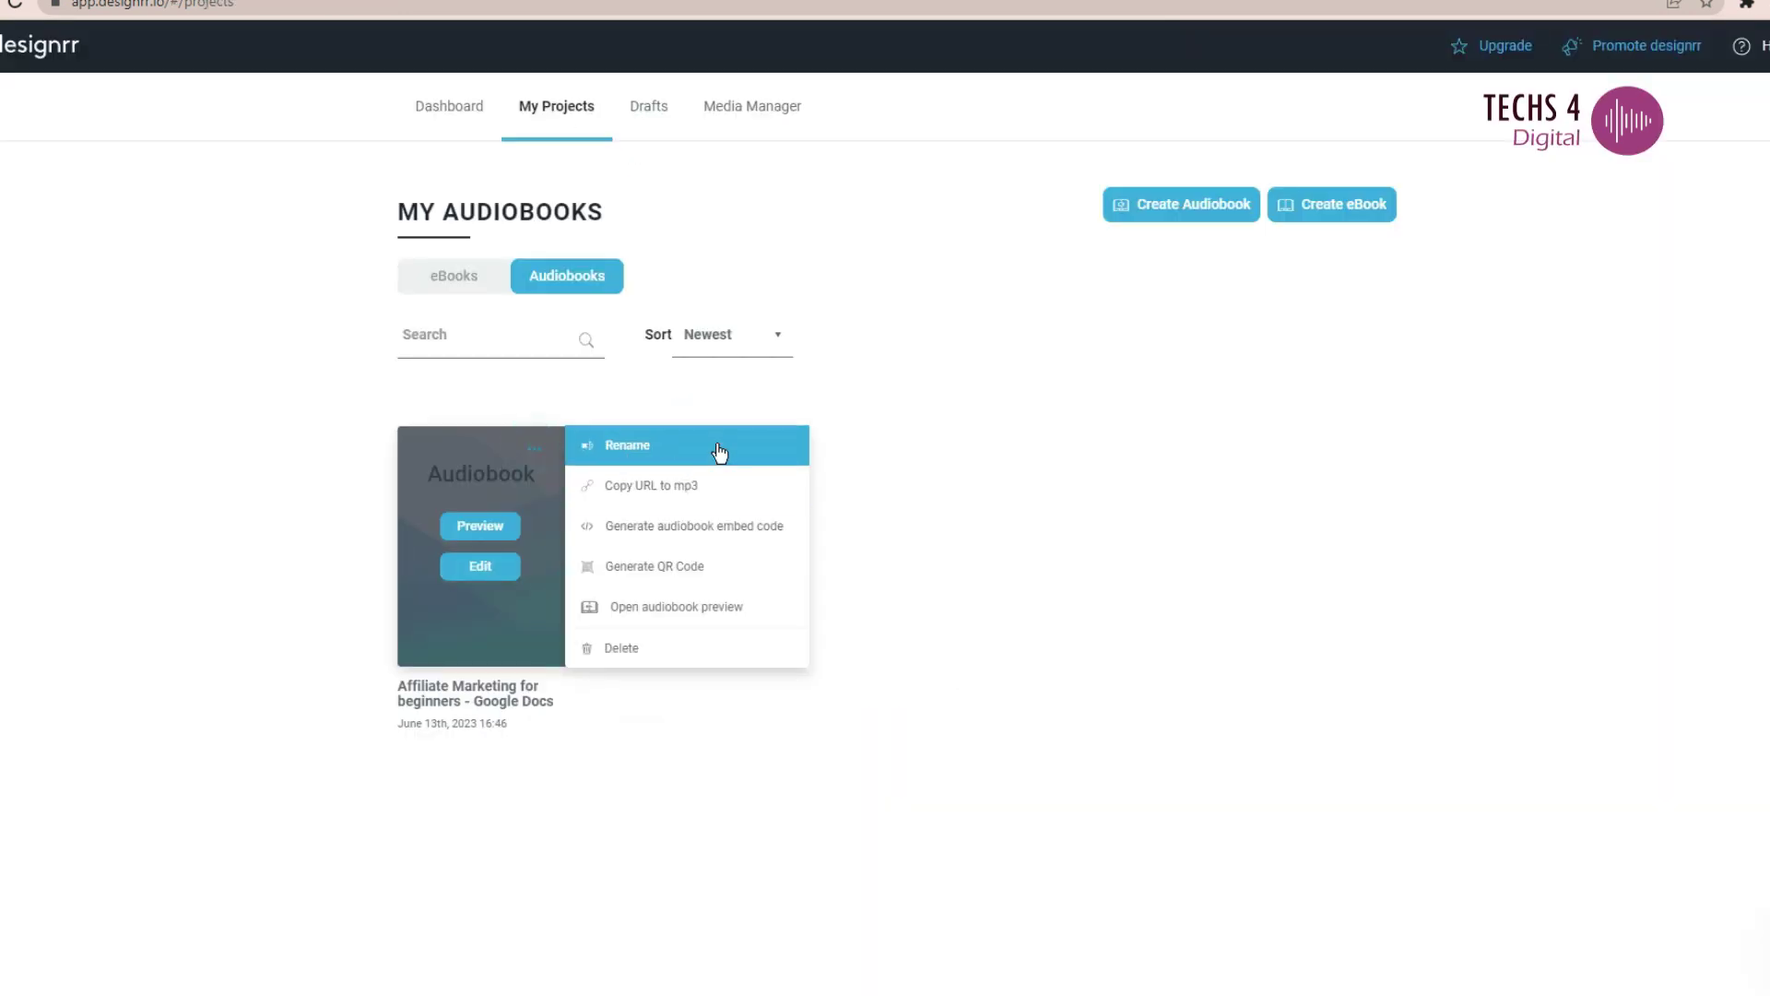
left_click(716, 543)
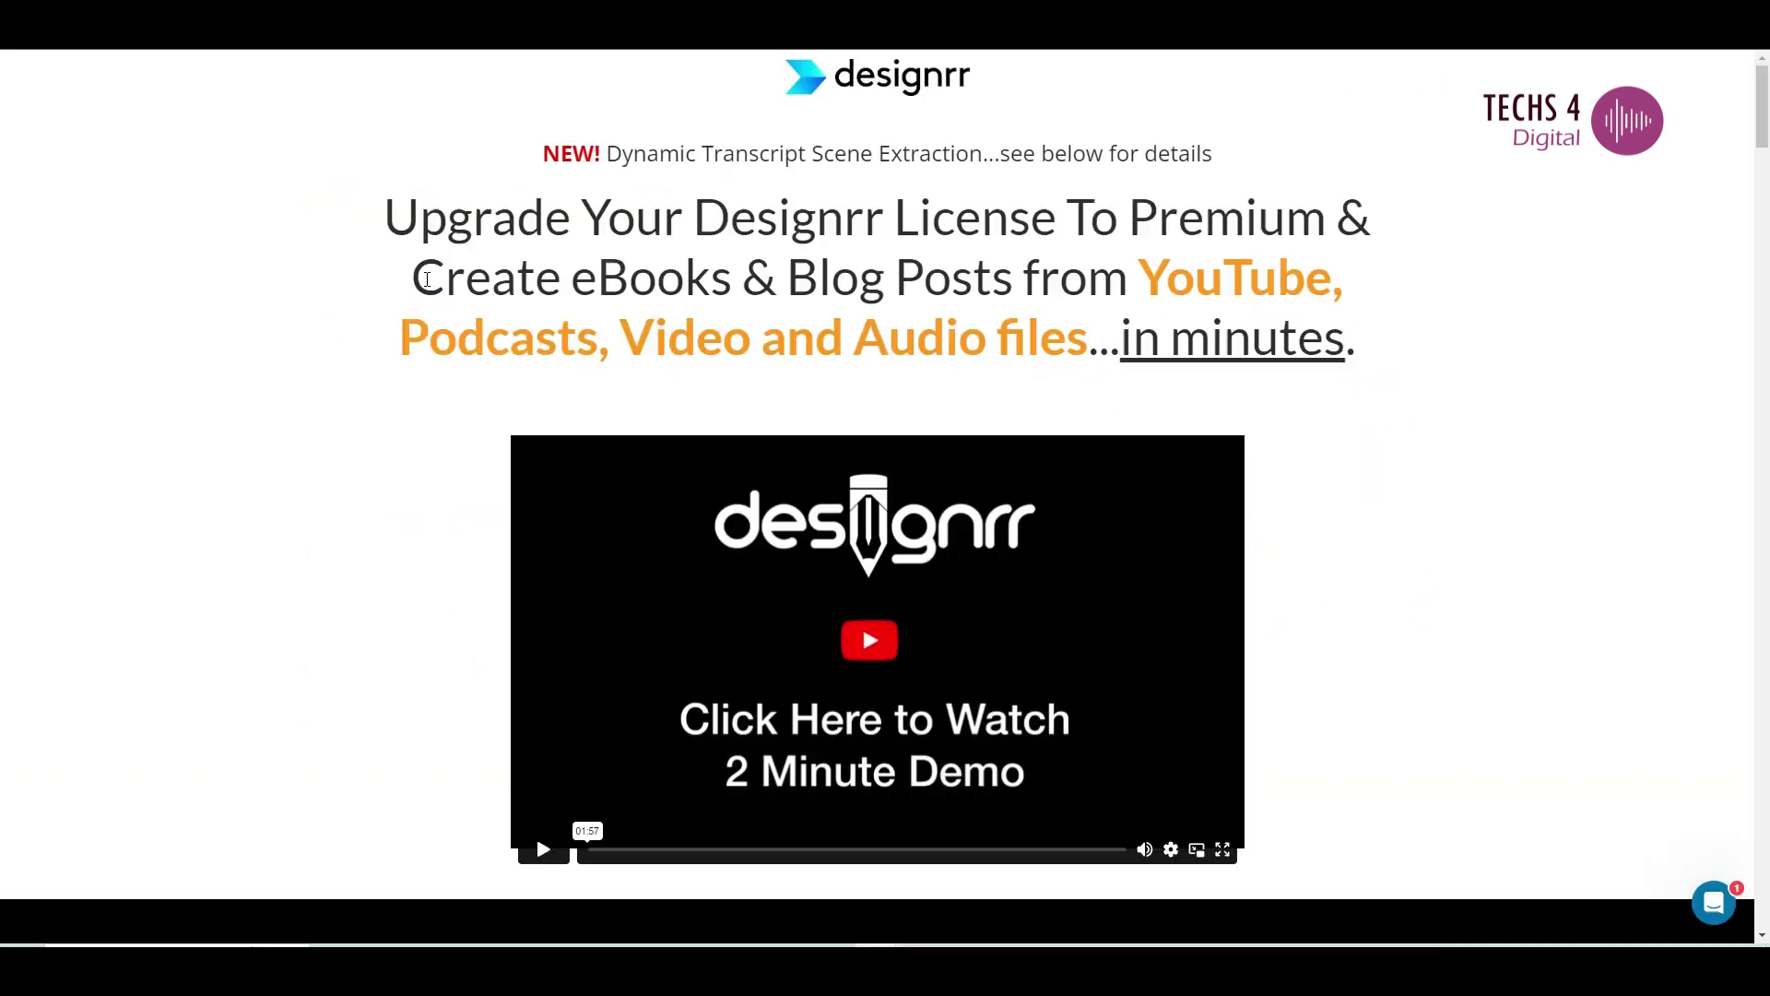
- Scroll the features page down to Embed Video, Download Subtitles and Automatic Screenshots of Video
left_click_drag(445, 277, 1218, 322)
scroll(1350, 558, "down", 15)
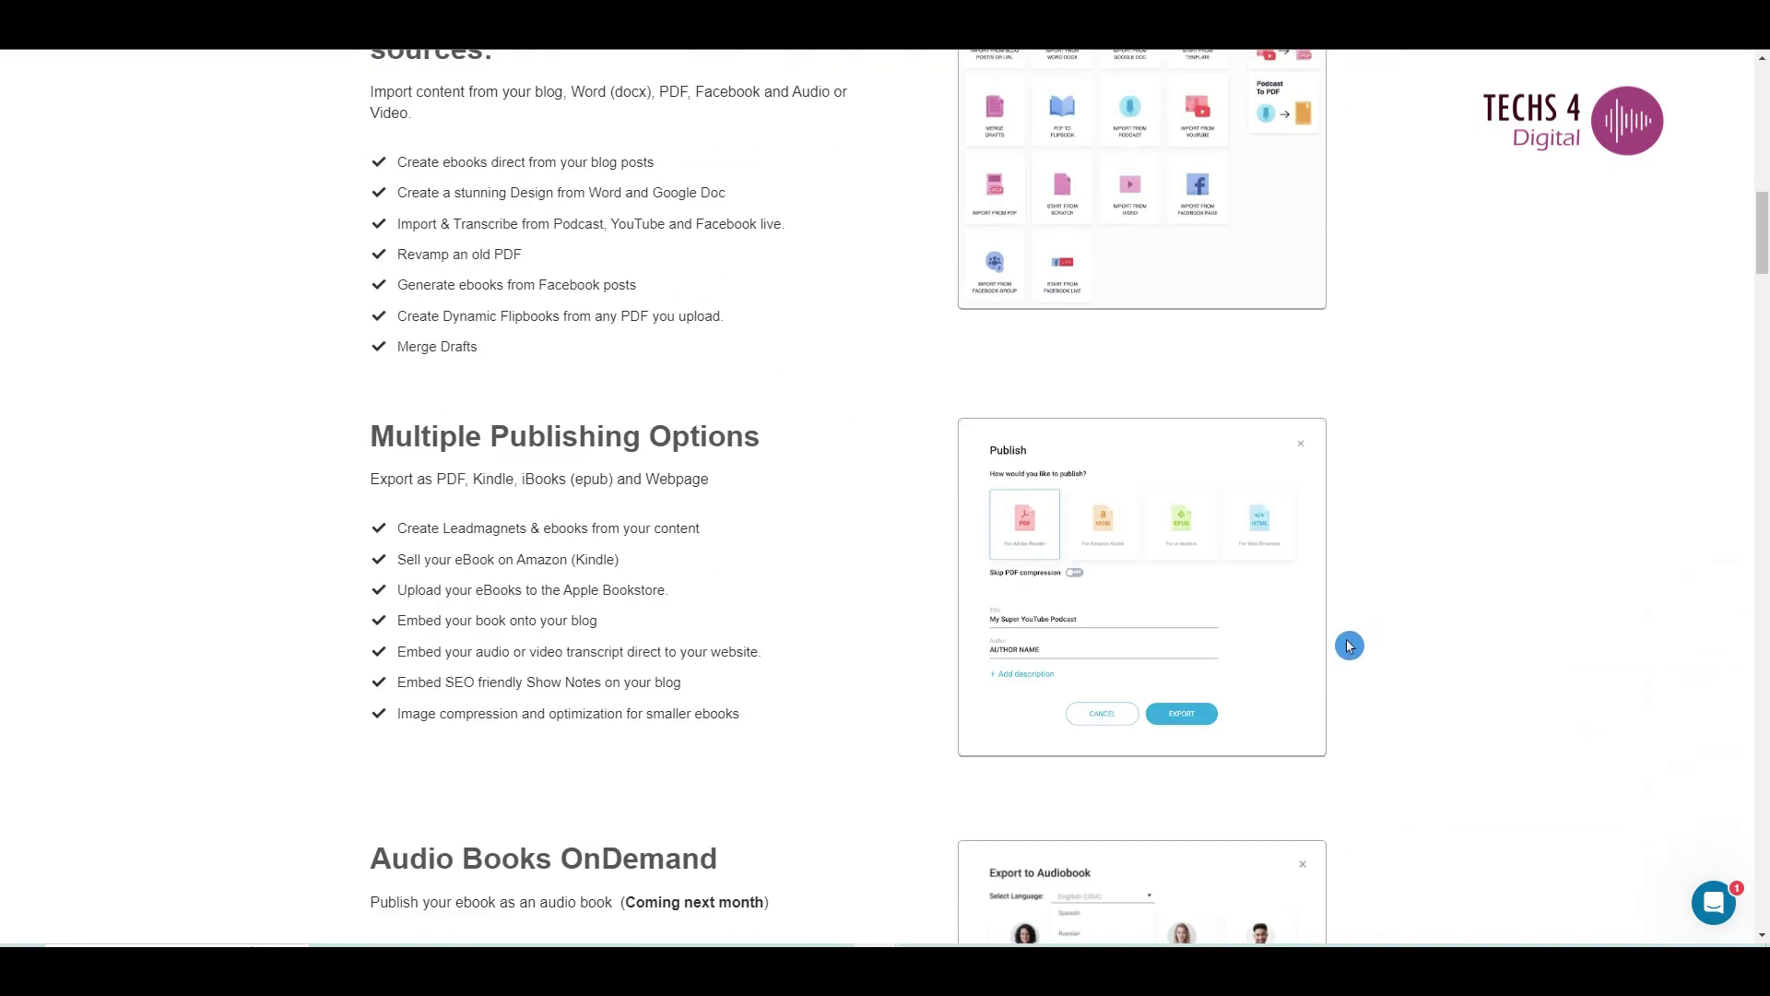
scroll(1349, 645, "down", 3)
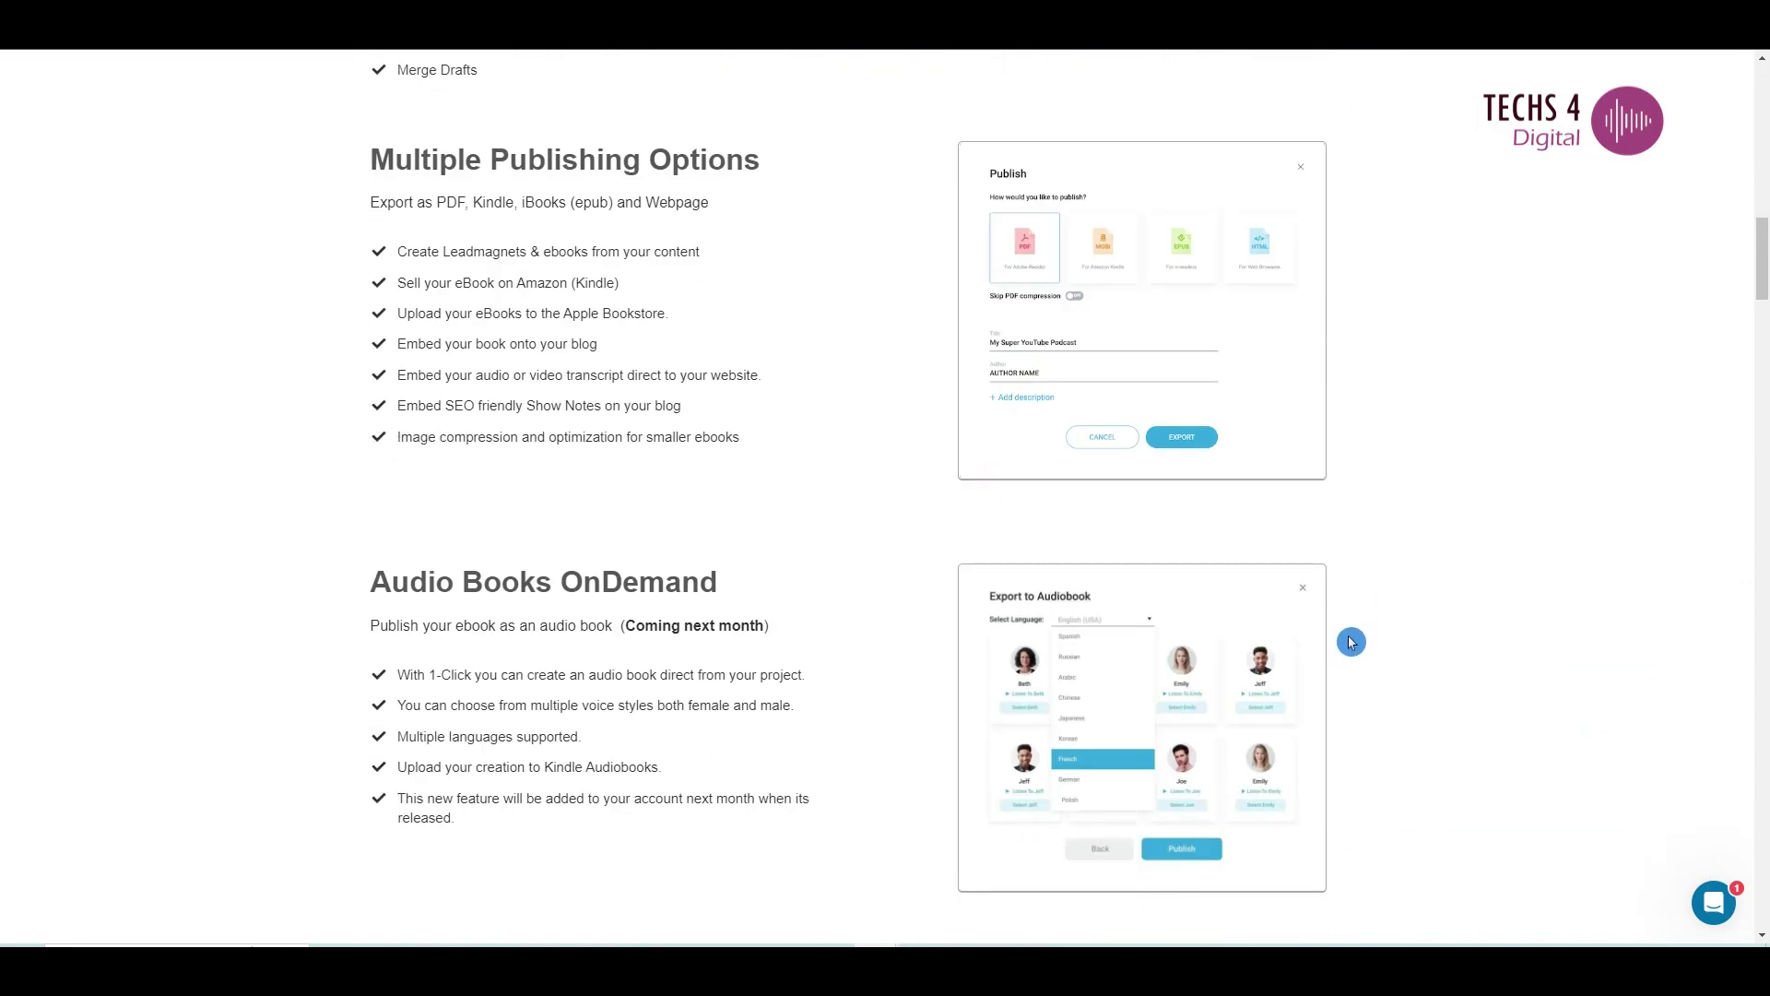
scroll(1351, 642, "down", 3)
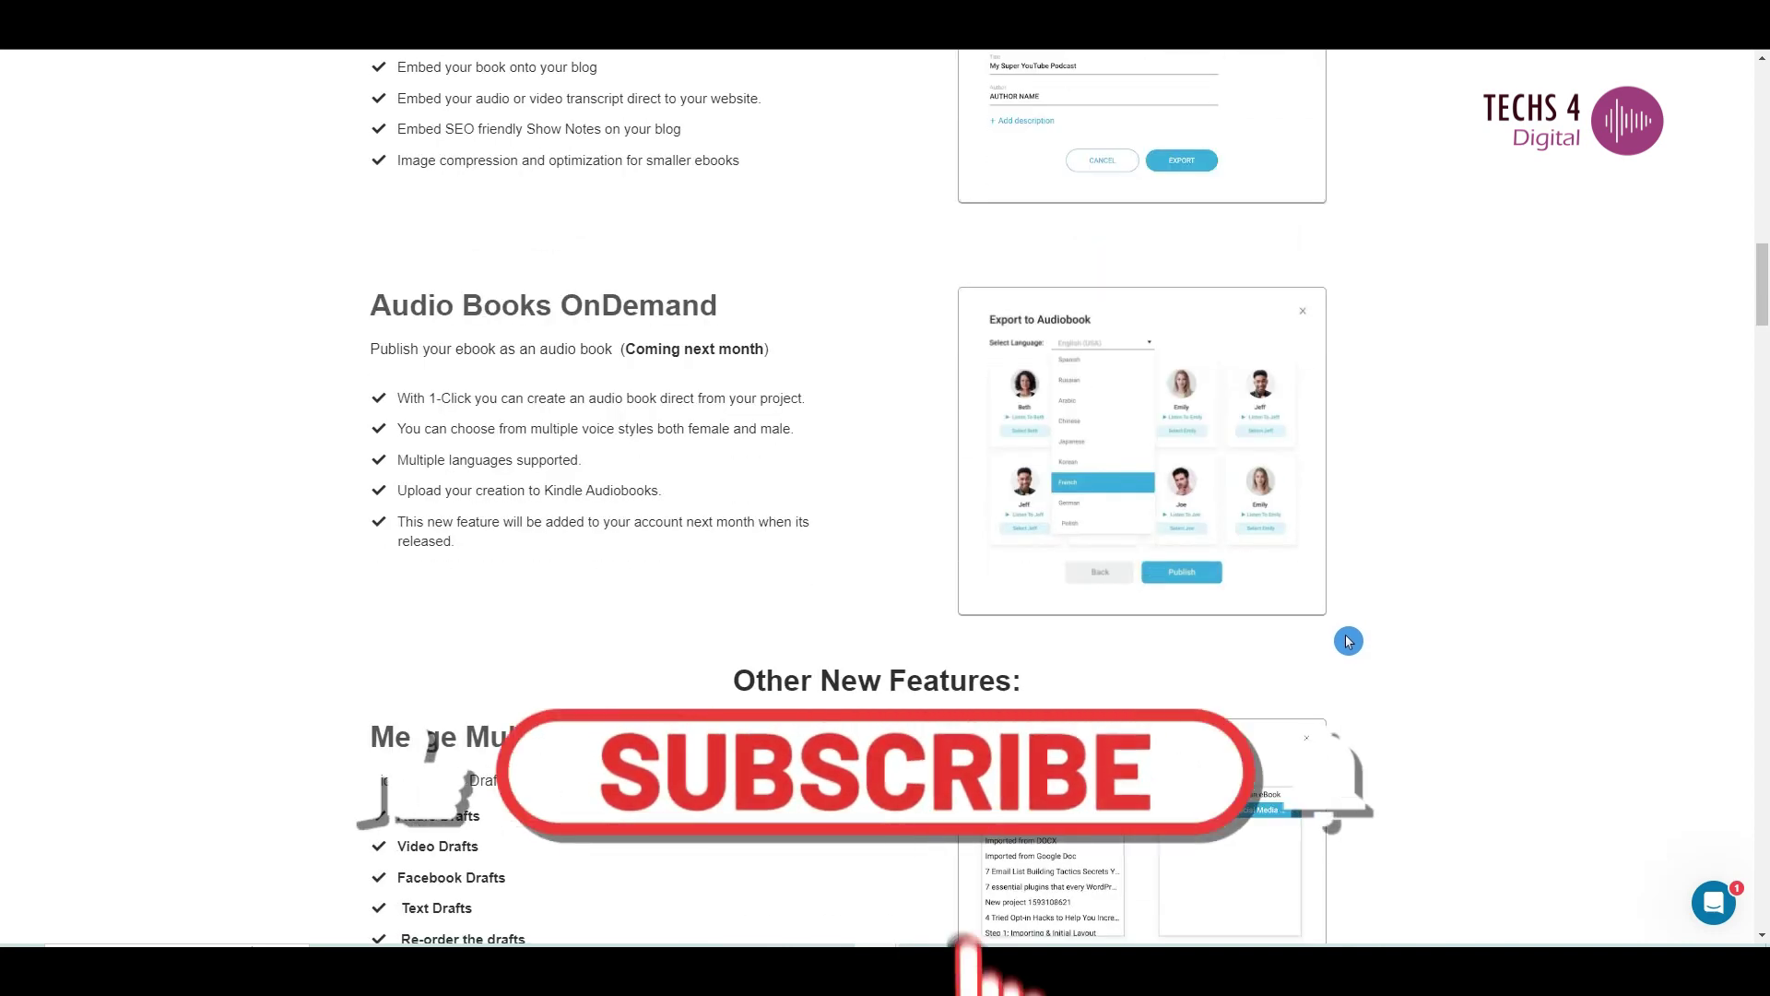
scroll(1349, 641, "down", 3)
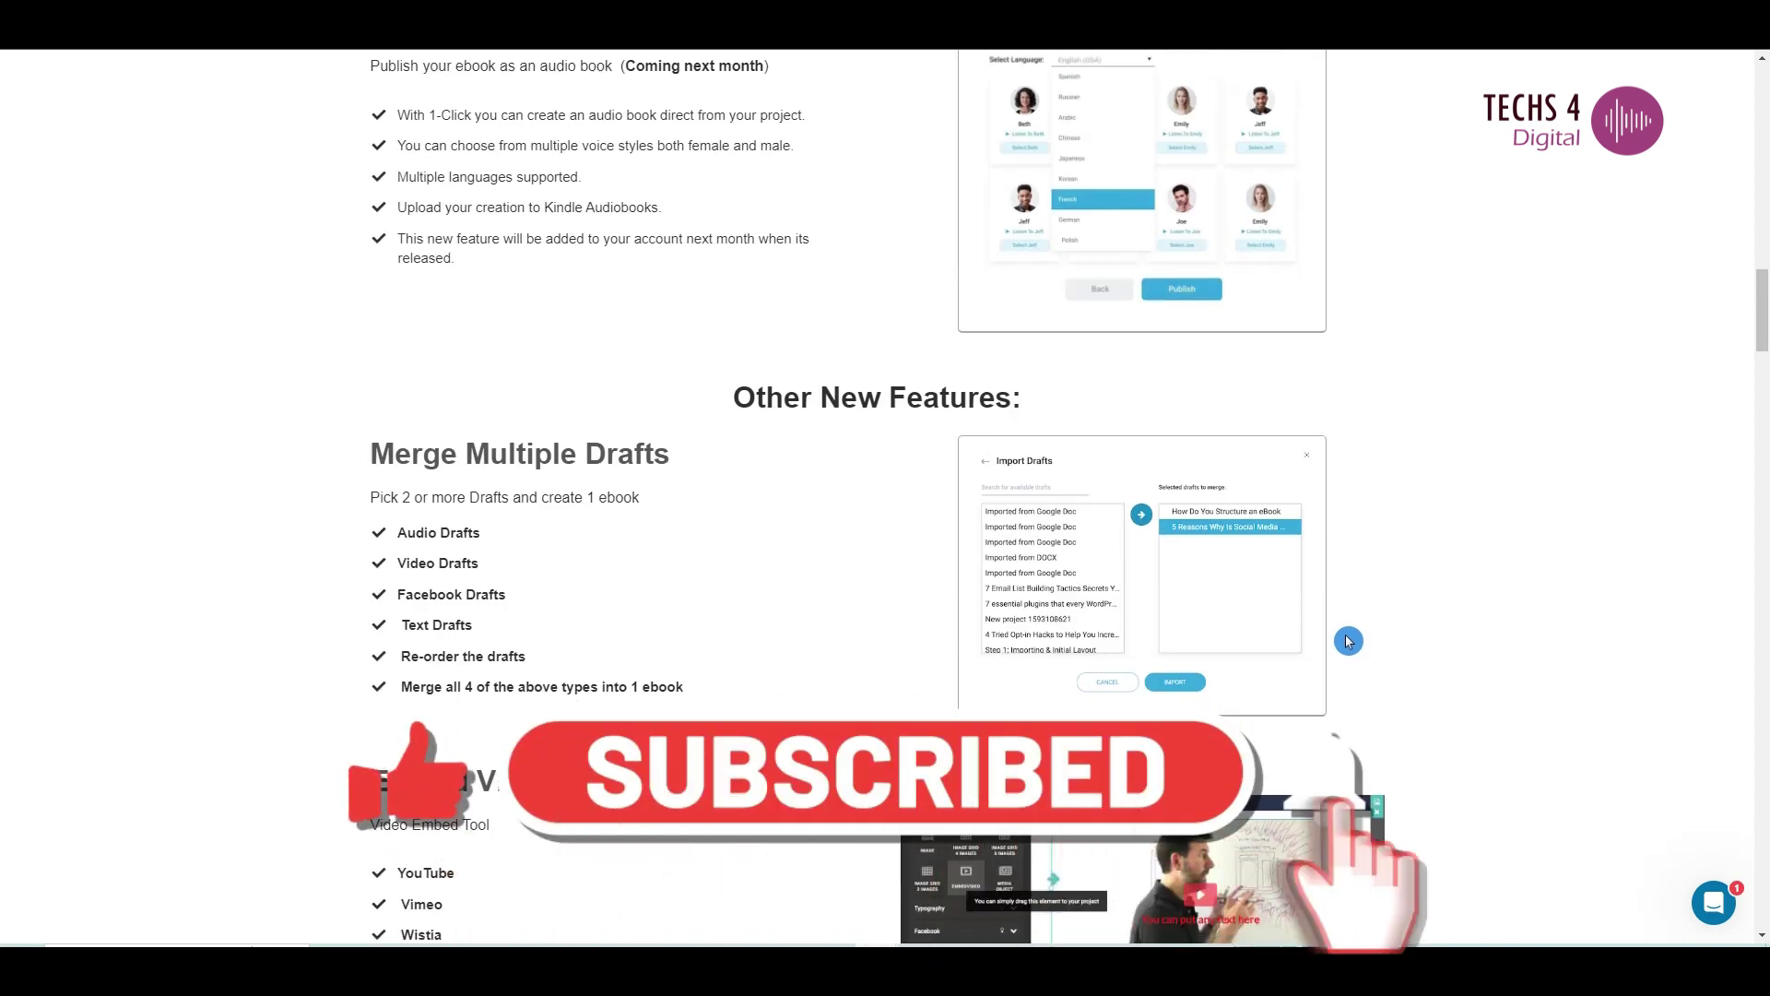
scroll(1349, 641, "down", 3)
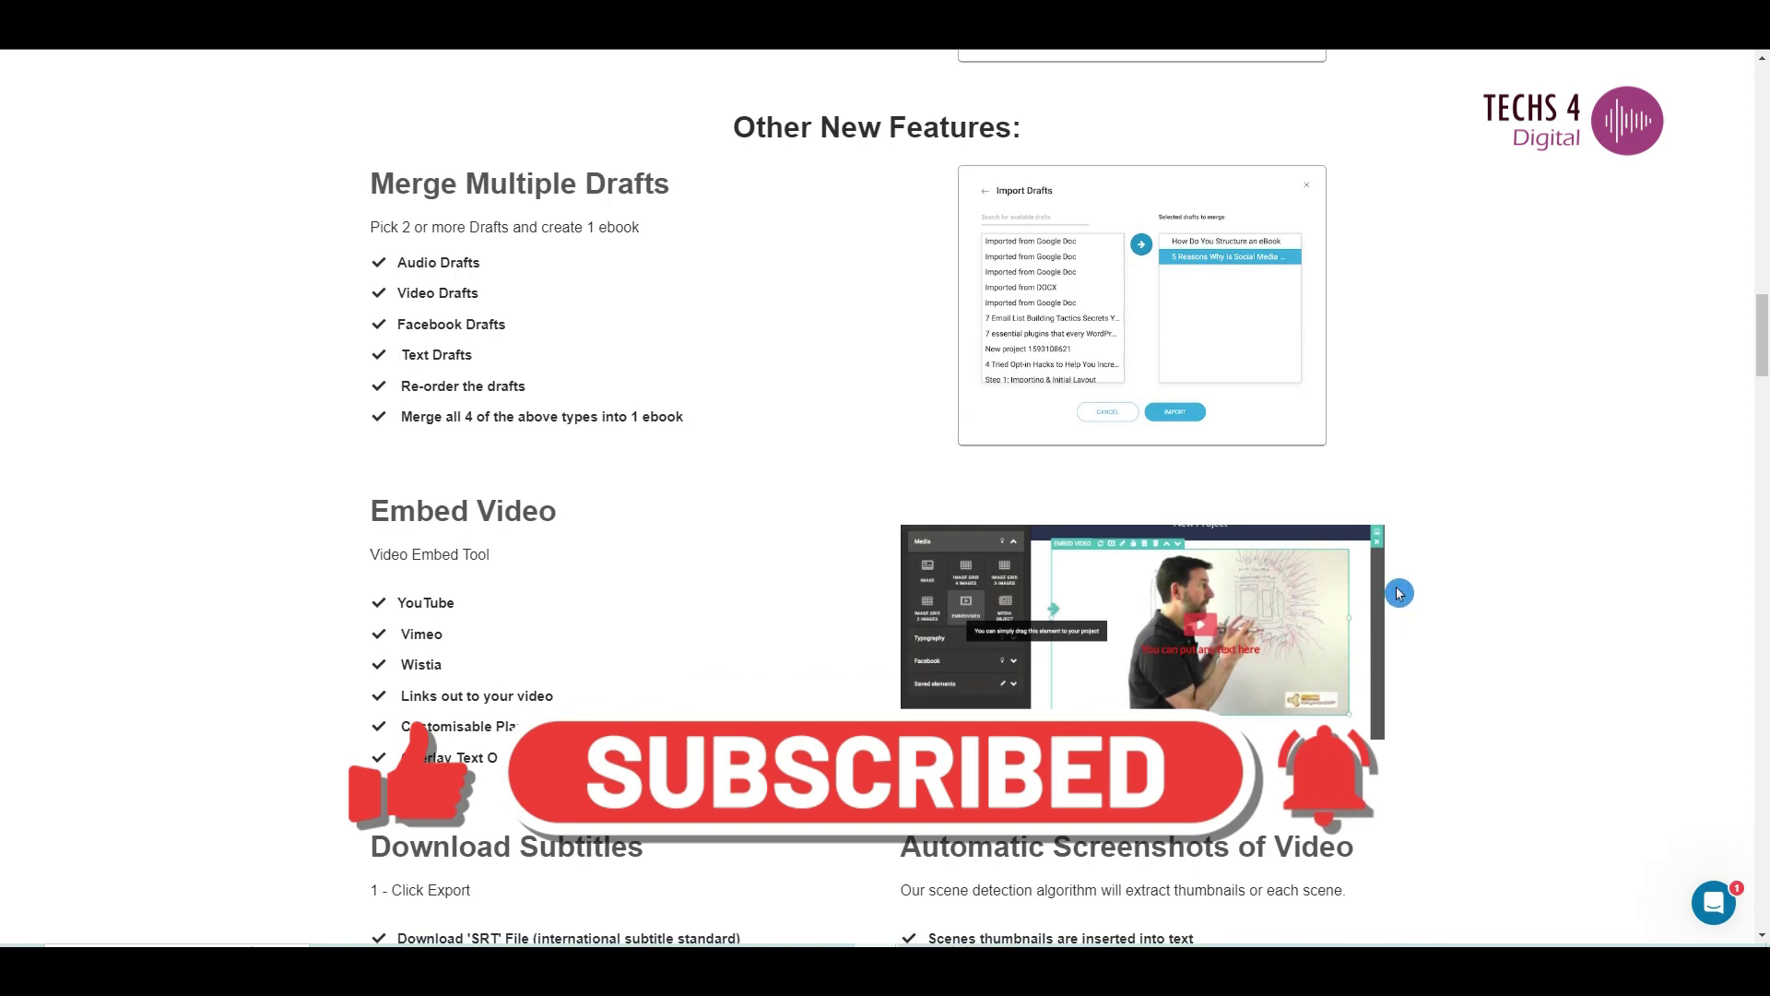
scroll(1402, 591, "down", 3)
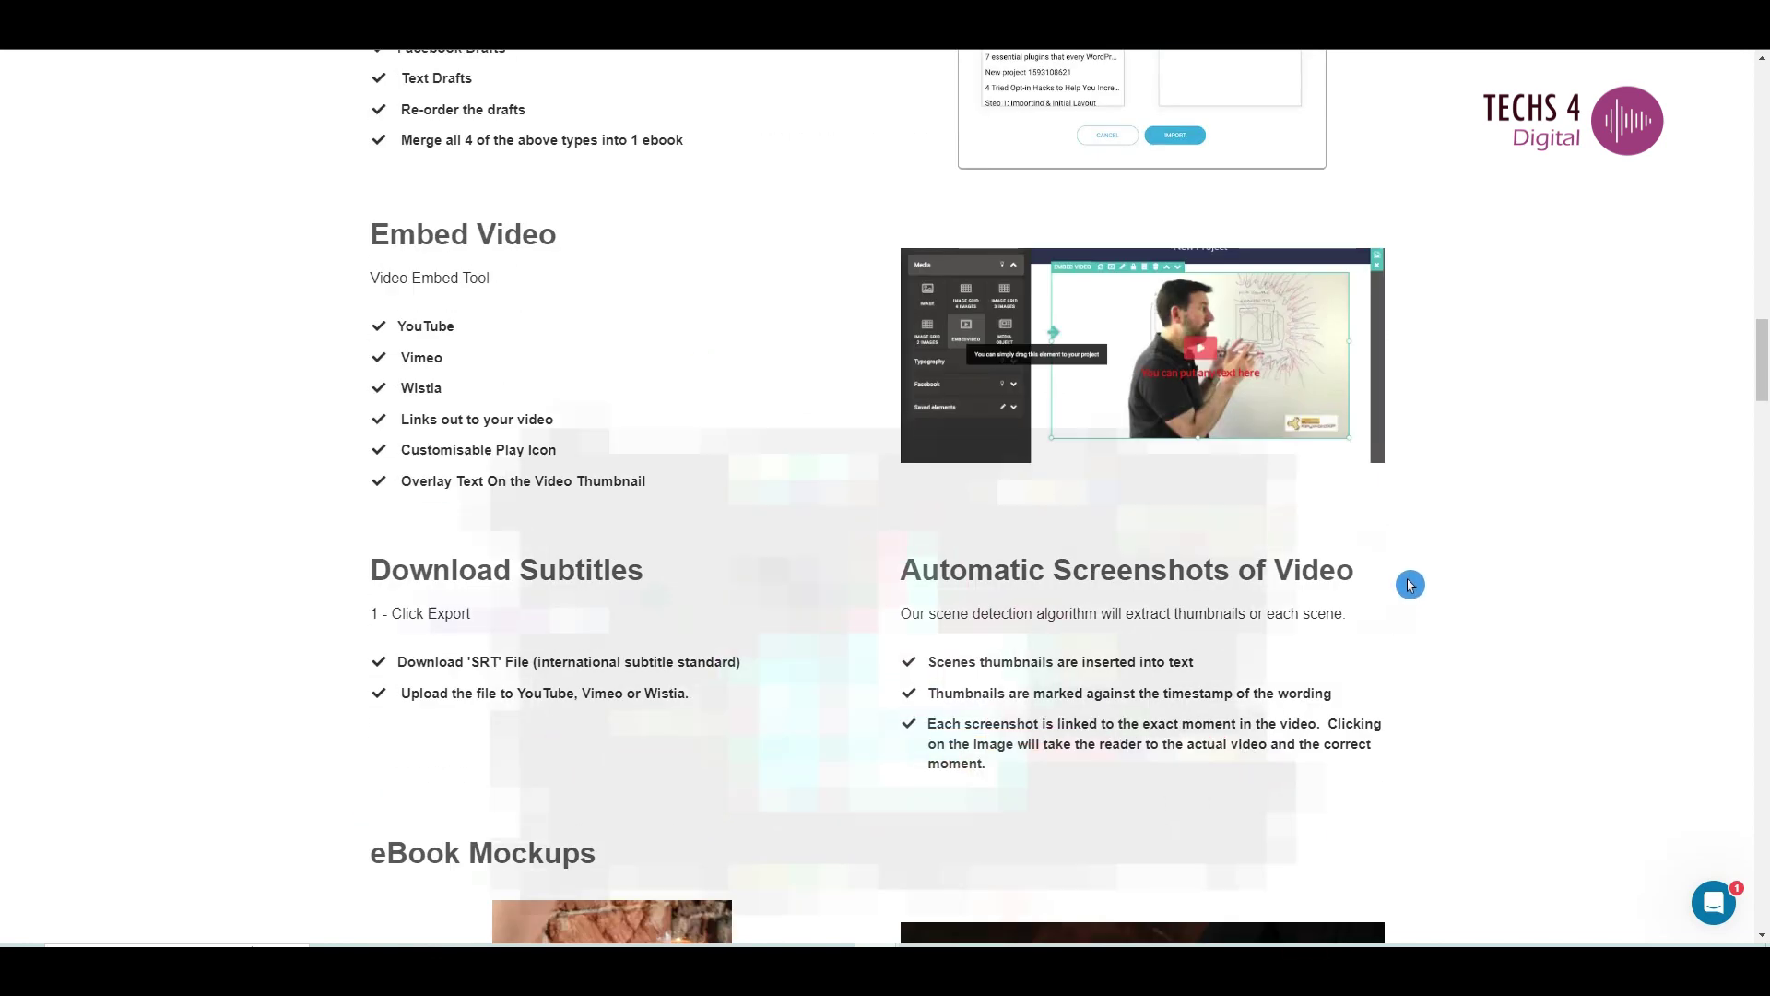